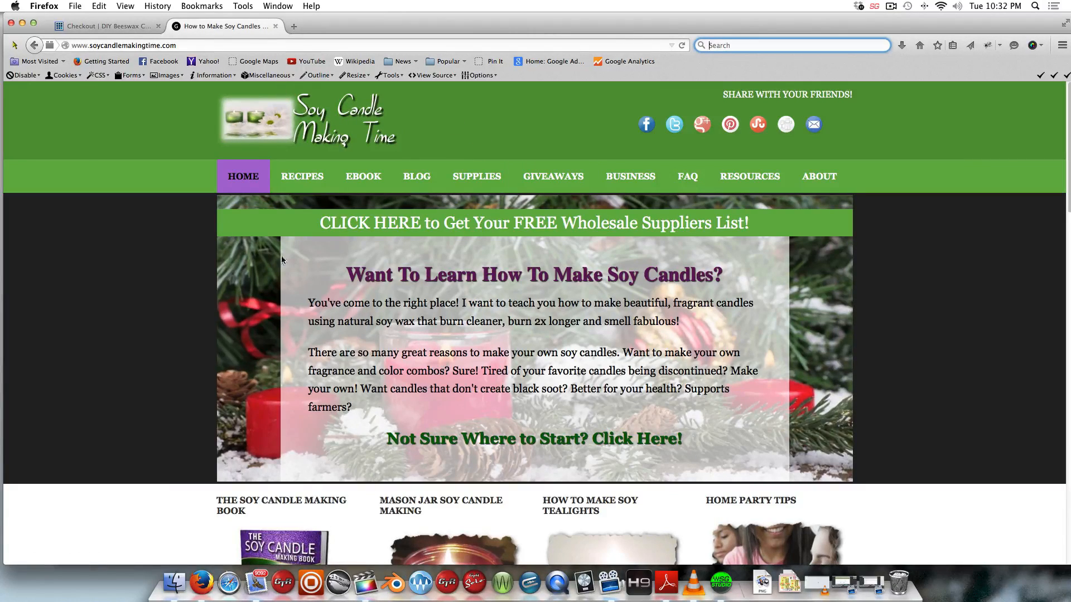
click(194, 46)
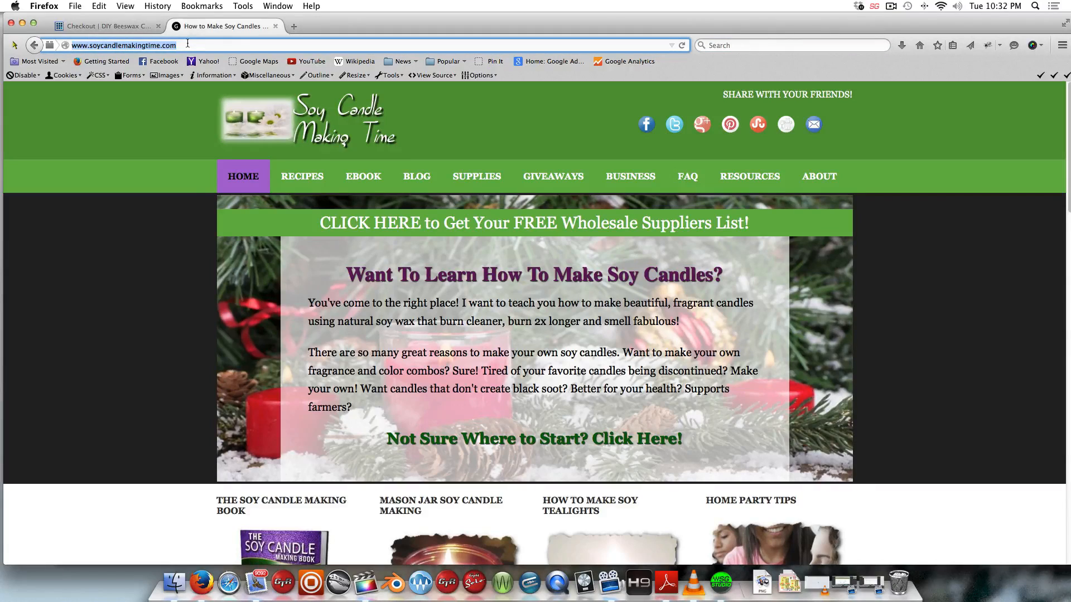
double_click(186, 44)
triple_click(187, 43)
text(w)
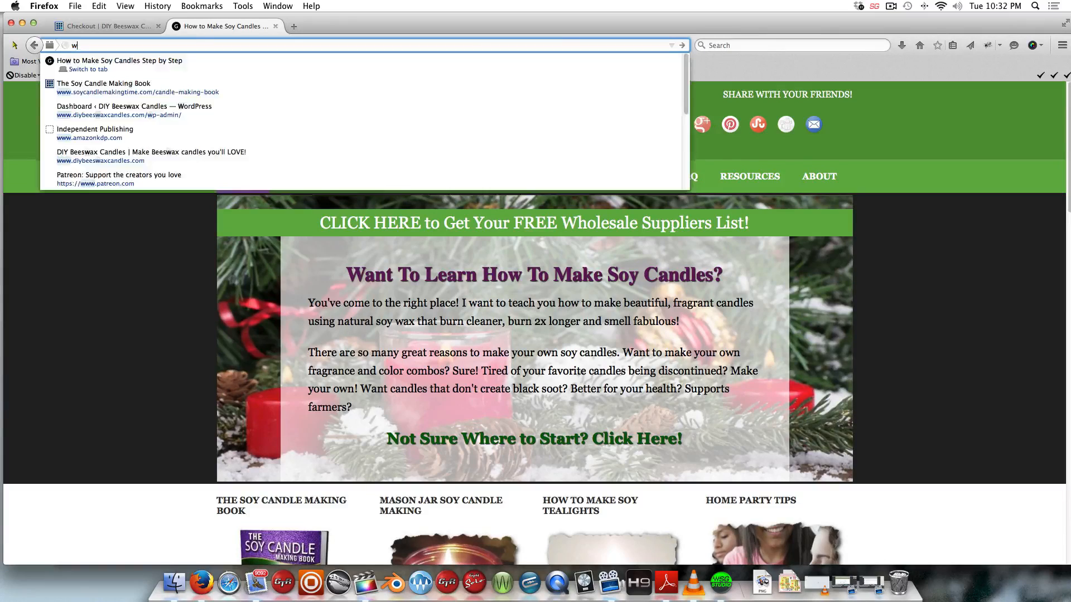
text(ww.diybeeswaxcandles.com/)
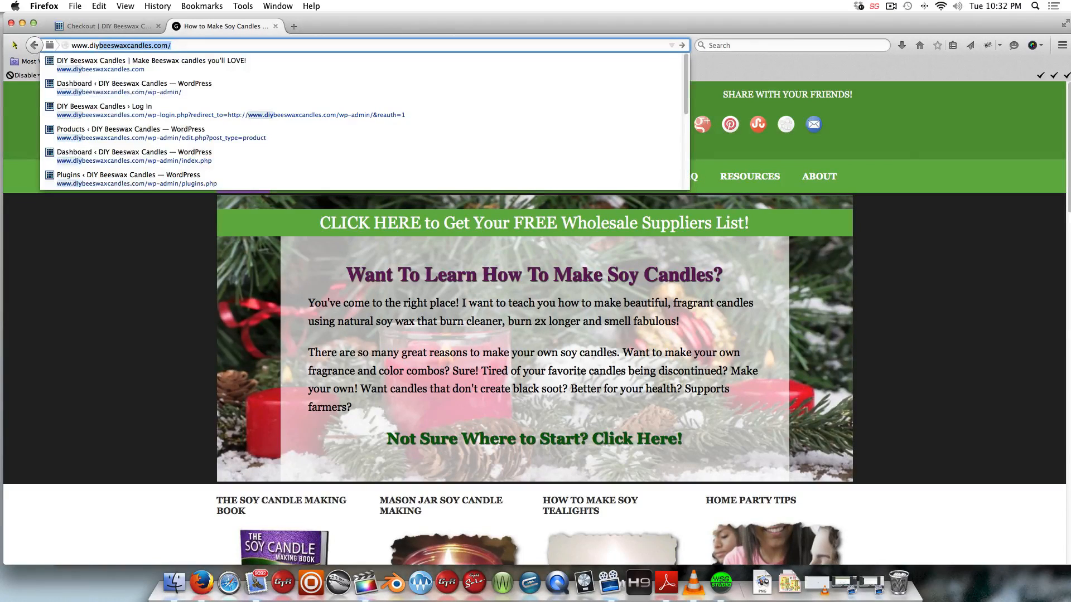
key(Return)
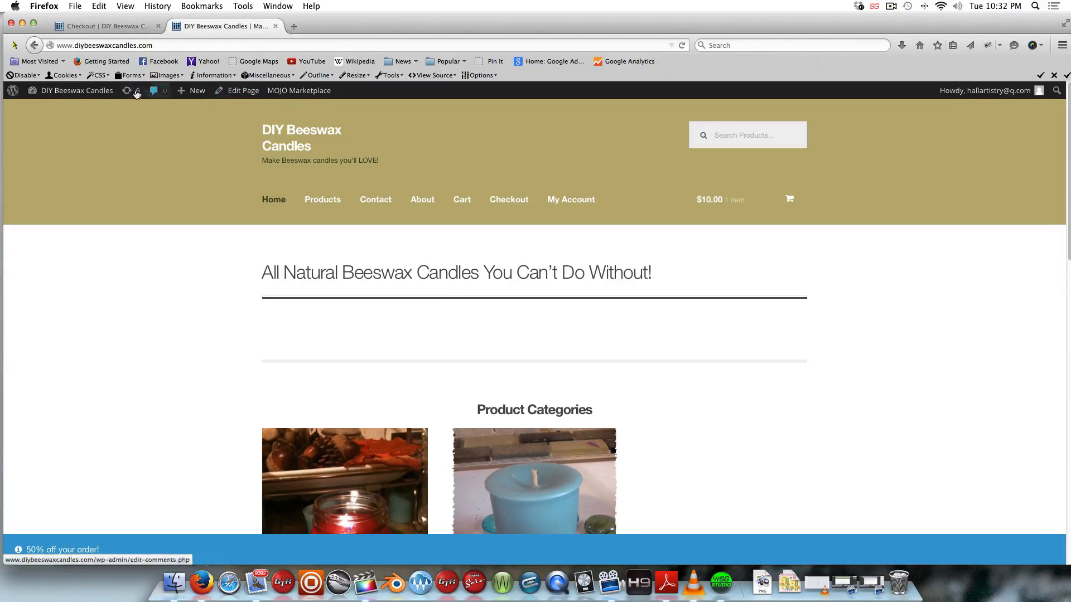
Step: Open the WooCommerce settings from the site's WordPress admin dashboard
mouse_move(94, 91)
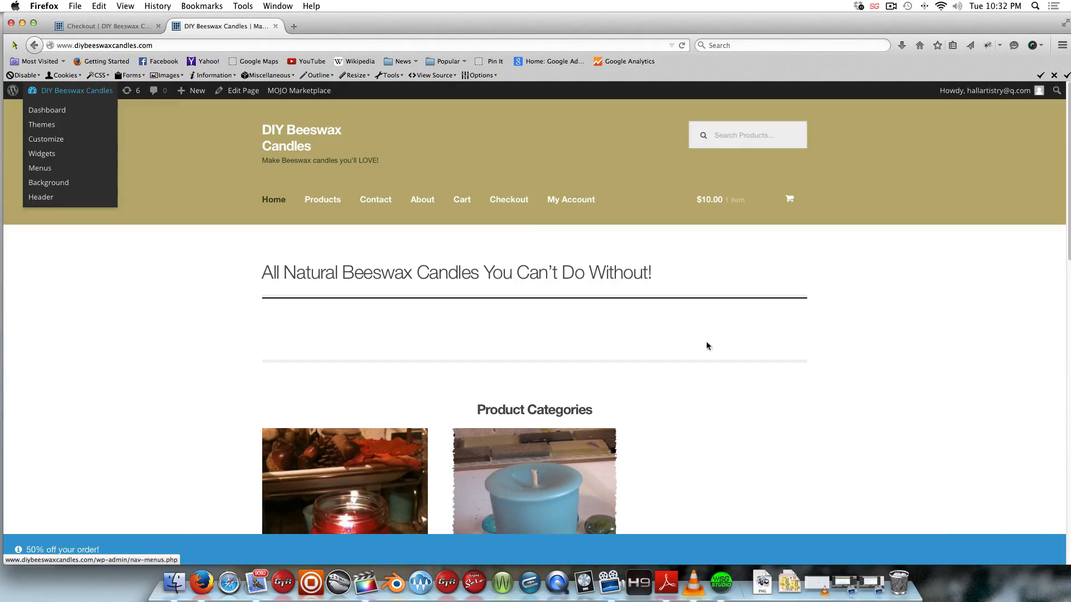
click(81, 94)
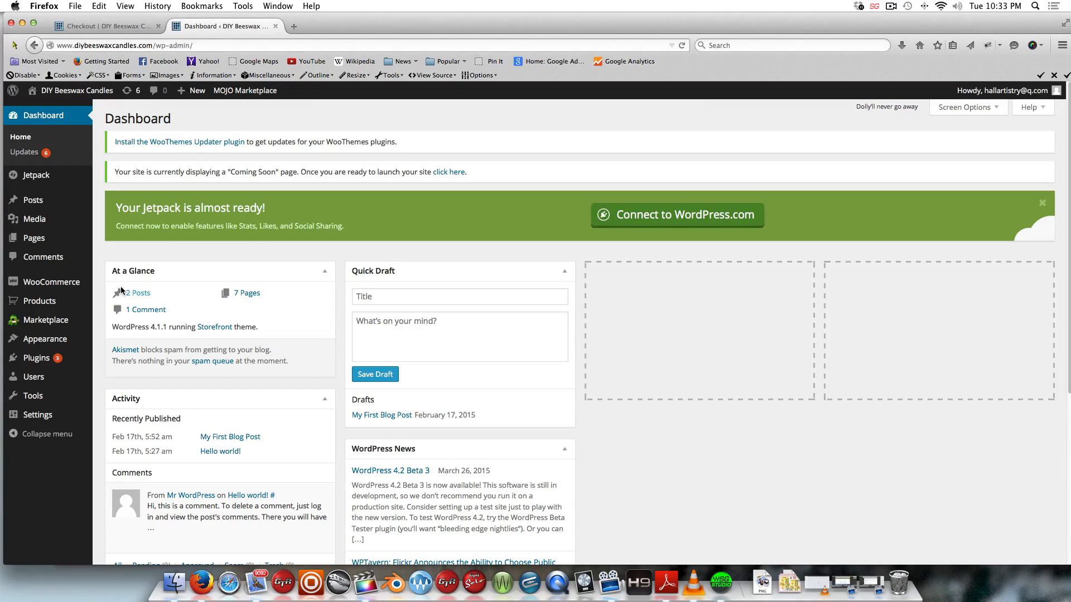
mouse_move(67, 283)
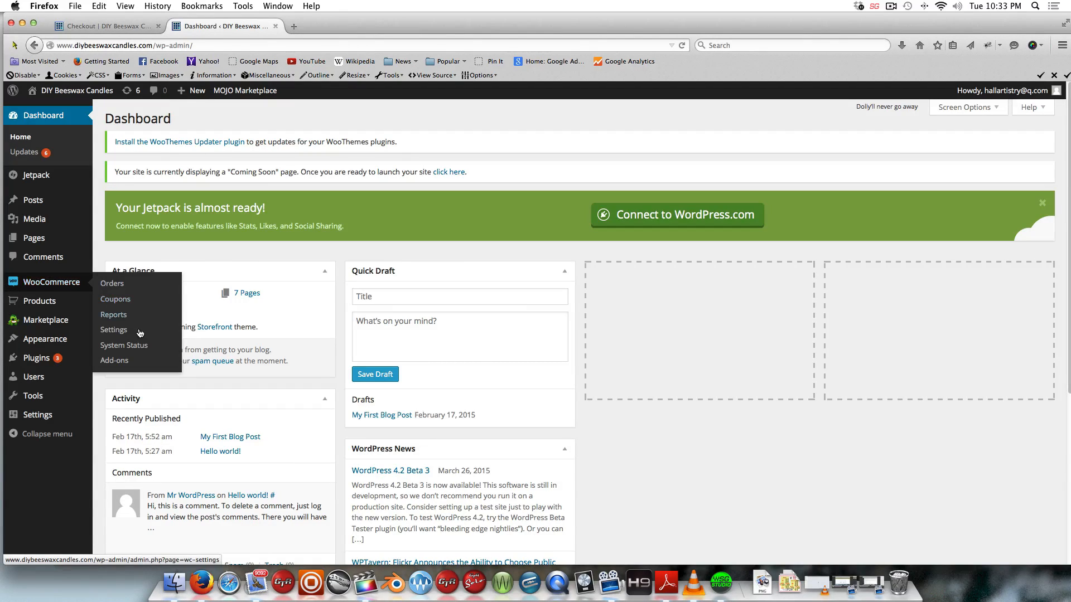
click(126, 332)
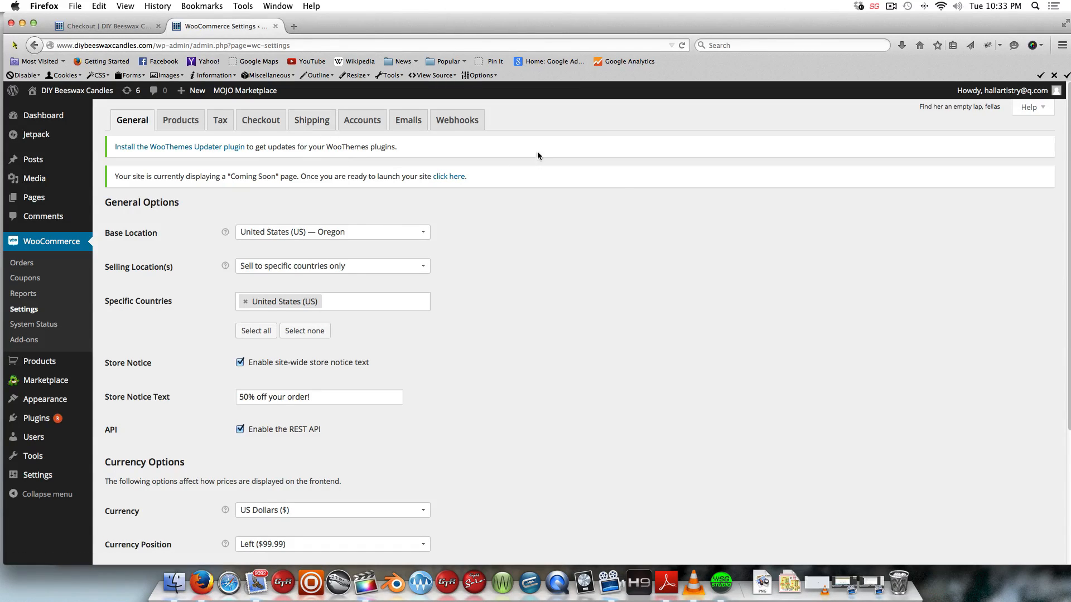
Step: Examine the store's WooCommerce shipping options and the list of available shipping methods
click(311, 123)
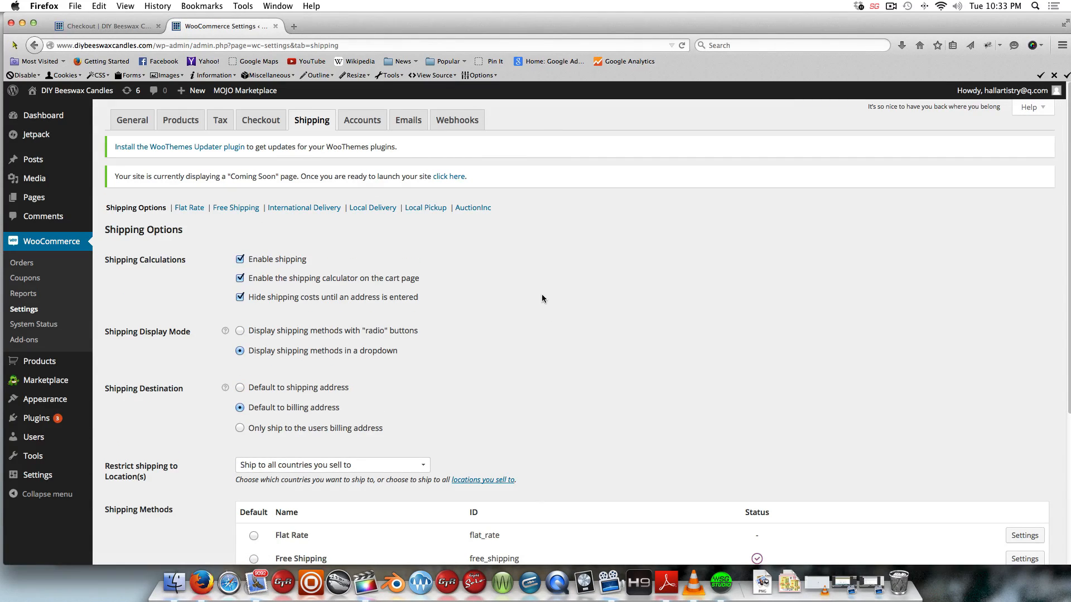
scroll(594, 397, down, 3)
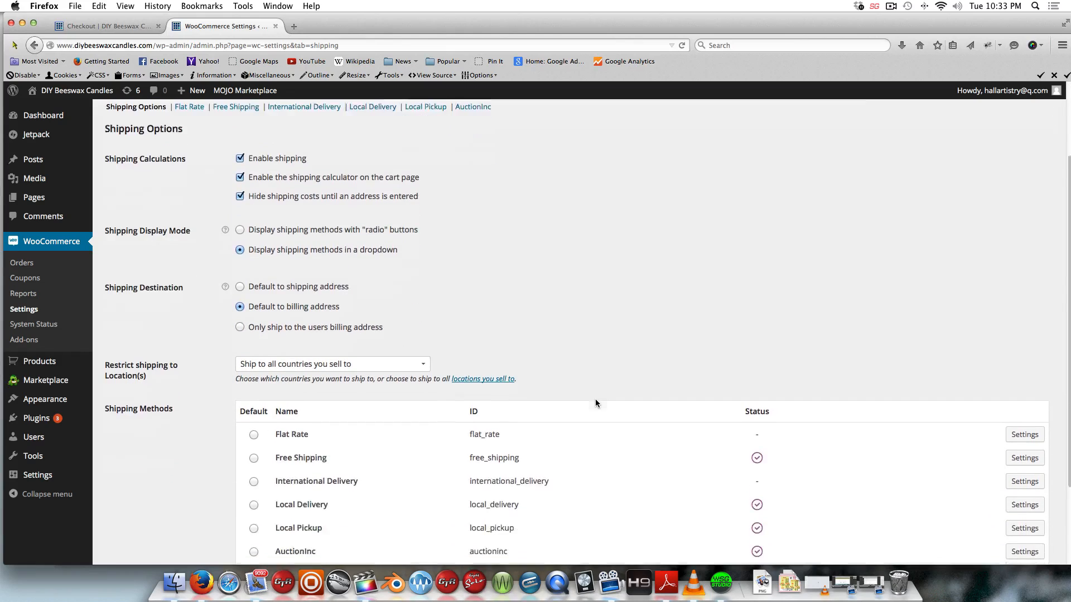
scroll(595, 399, down, 2)
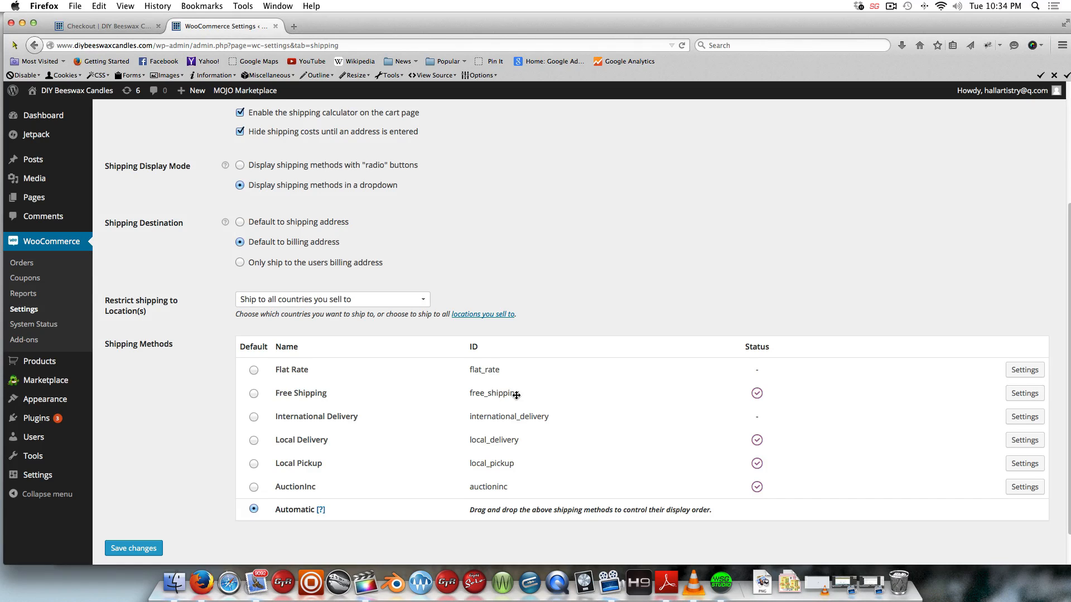
scroll(519, 390, up, 3)
scroll(515, 402, up, 2)
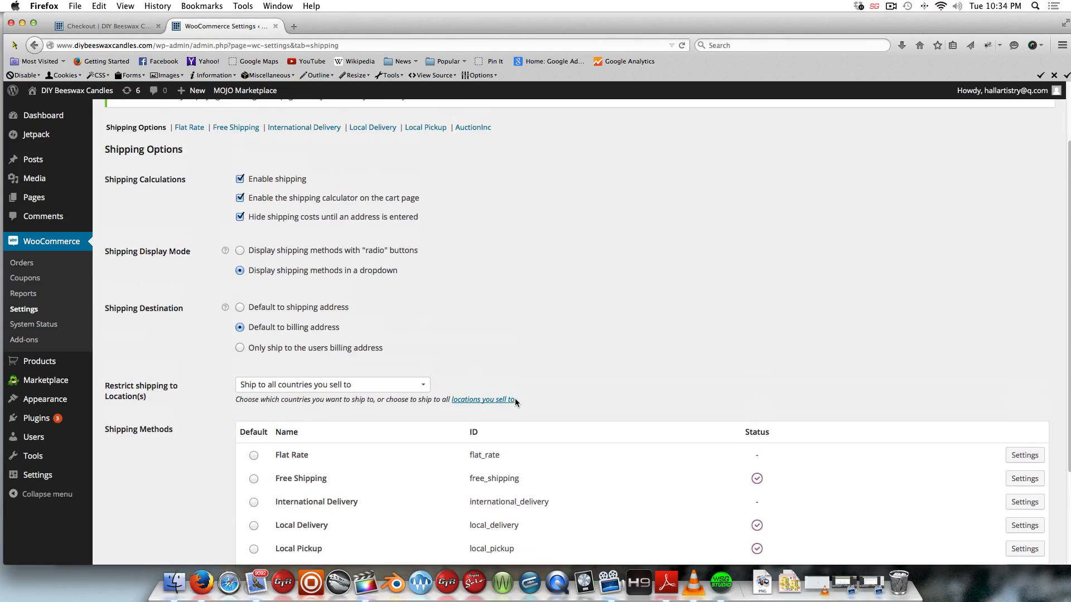
scroll(514, 400, up, 4)
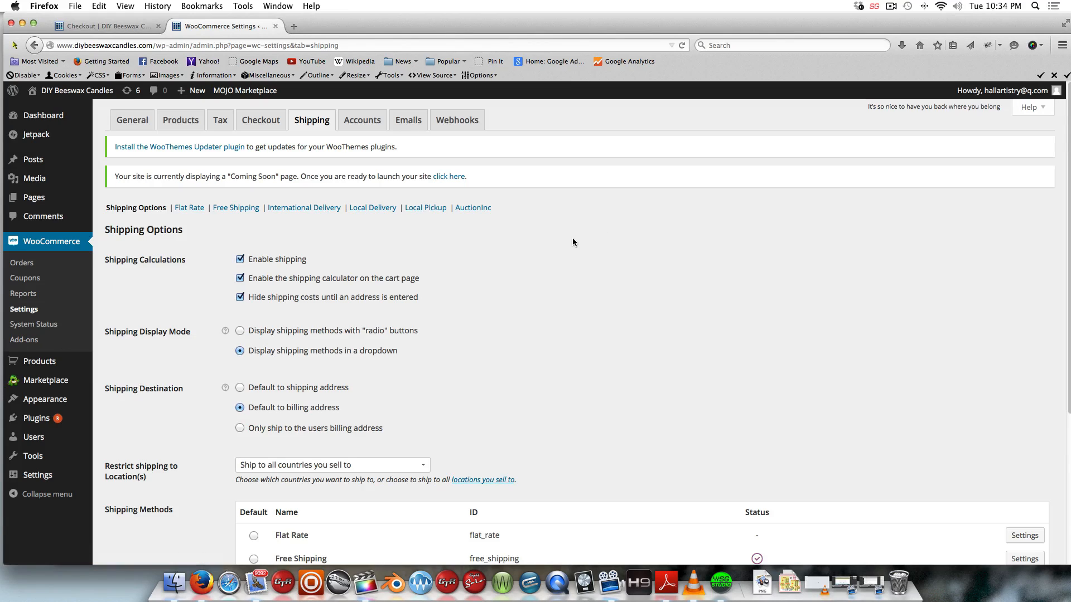
Step: Browse the WooCommerce add-ons and open the product page of the United States Postal Service shipping extension
click(32, 343)
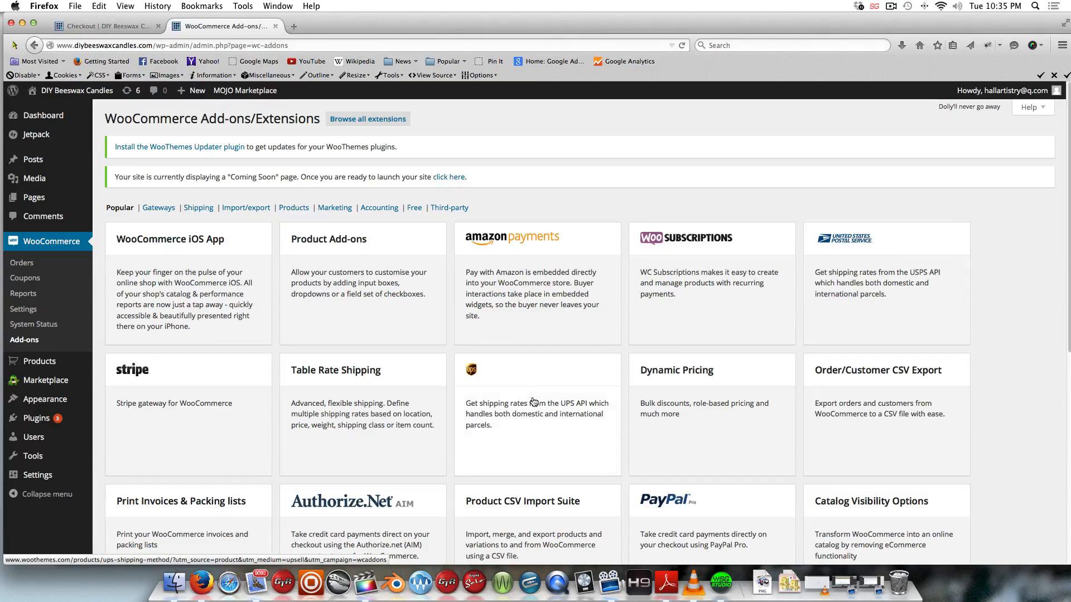
scroll(534, 406, down, 10)
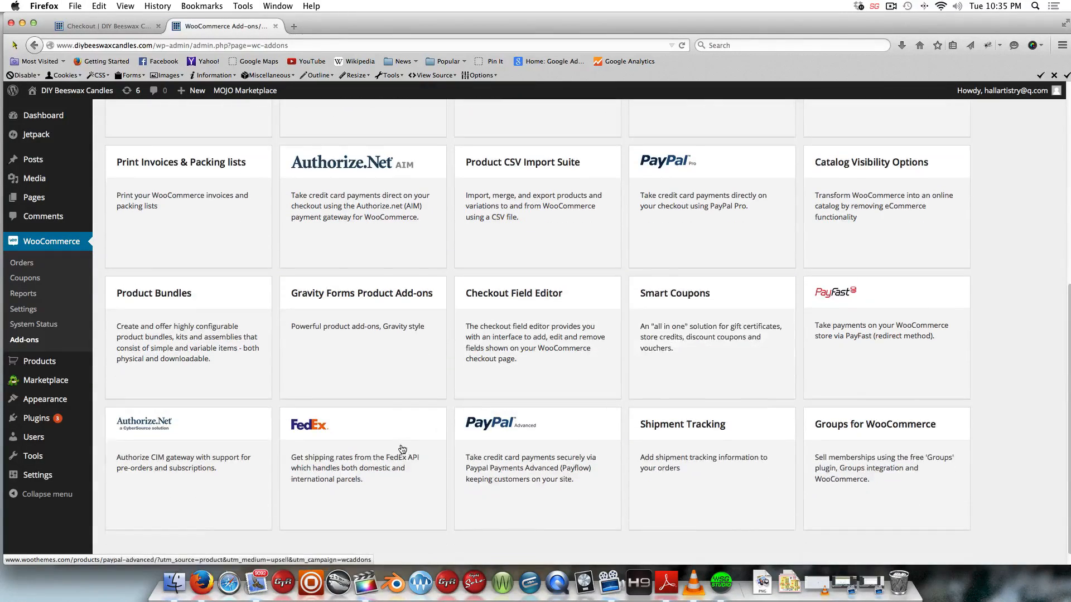
scroll(775, 351, down, 2)
scroll(798, 331, up, 10)
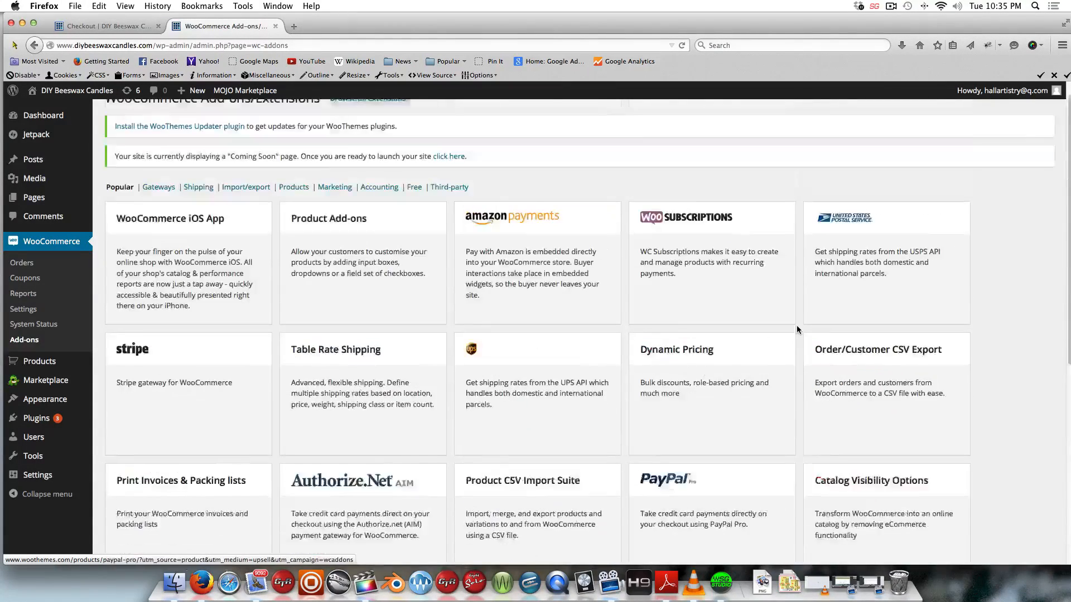
click(873, 287)
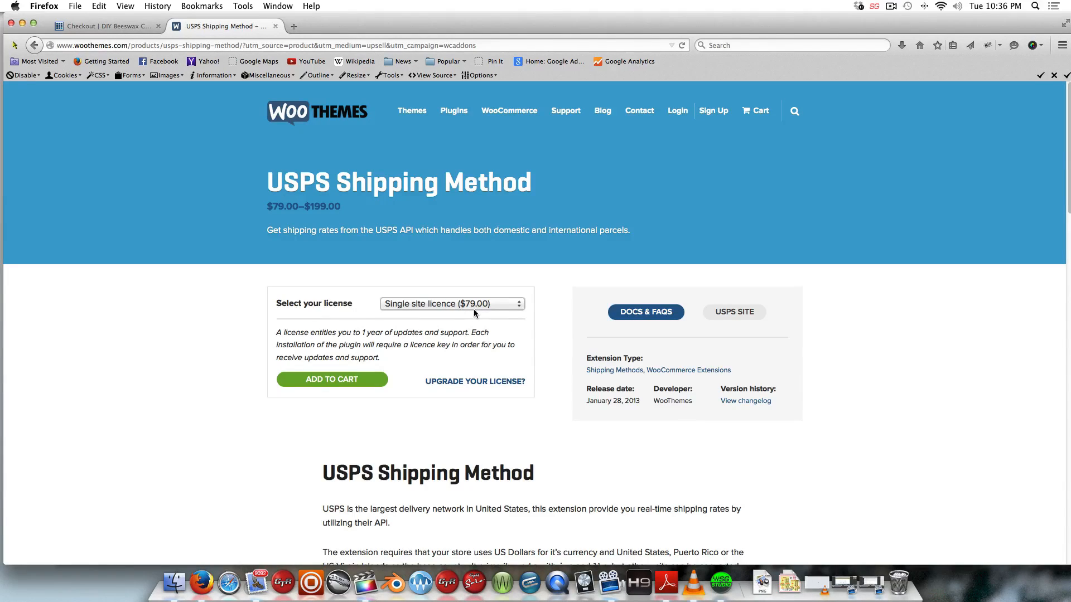
Step: Look at the shipping choice in the store's checkout order, revisit the USPS extension page, and return to the add-ons list
click(115, 27)
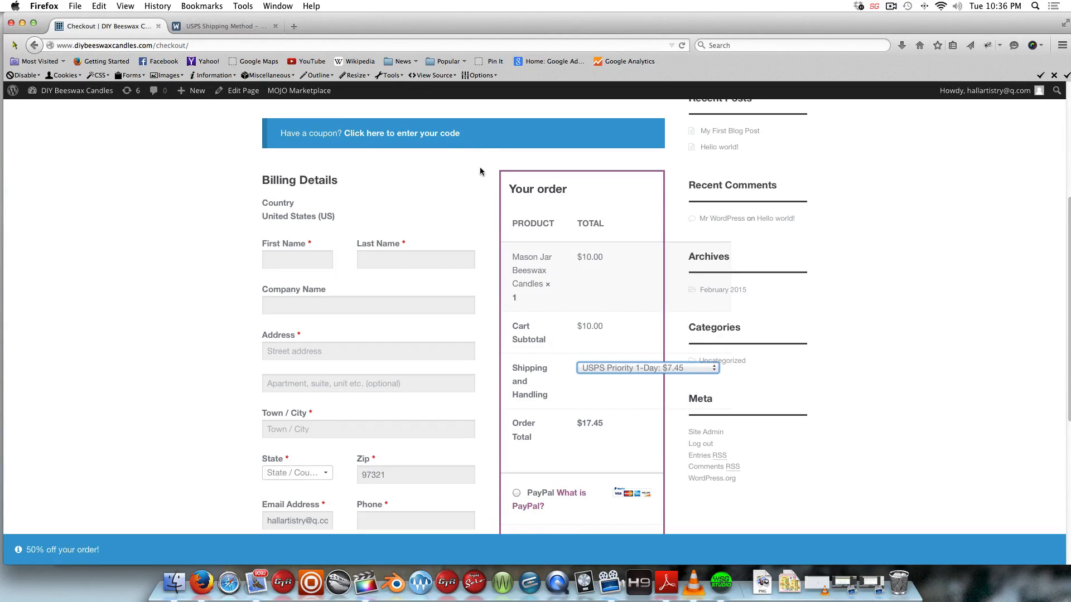
click(211, 26)
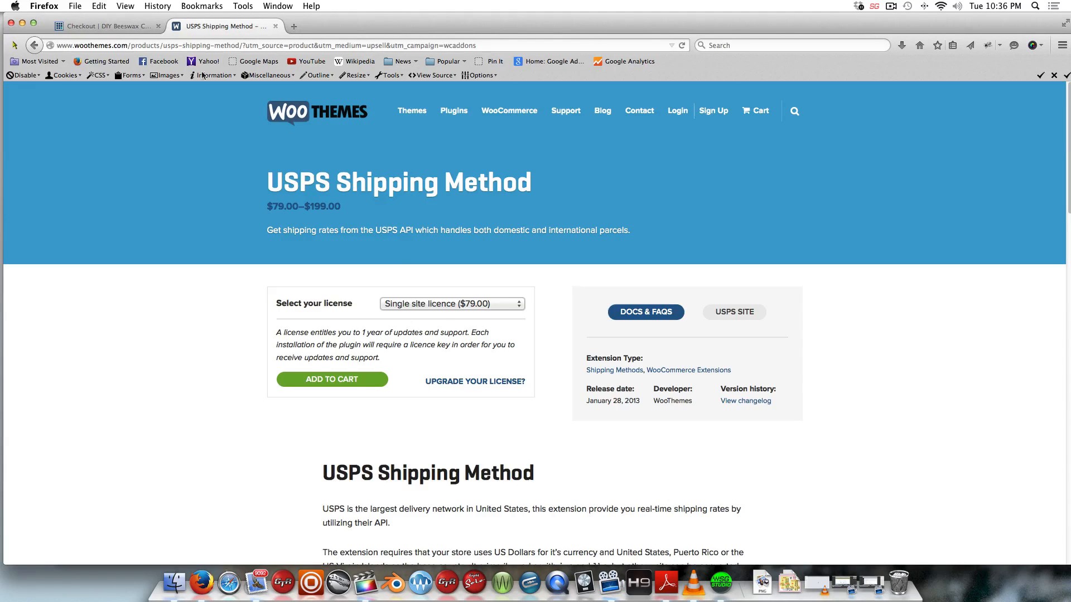
click(34, 46)
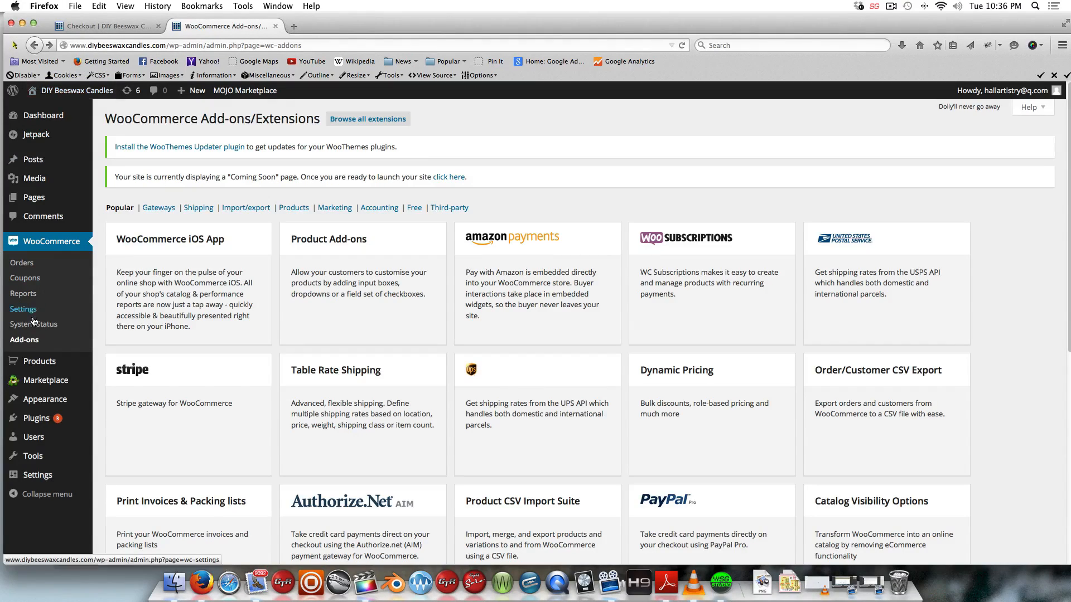
Step: Search the WordPress plugins available for installation for "auctioninc"
click(39, 420)
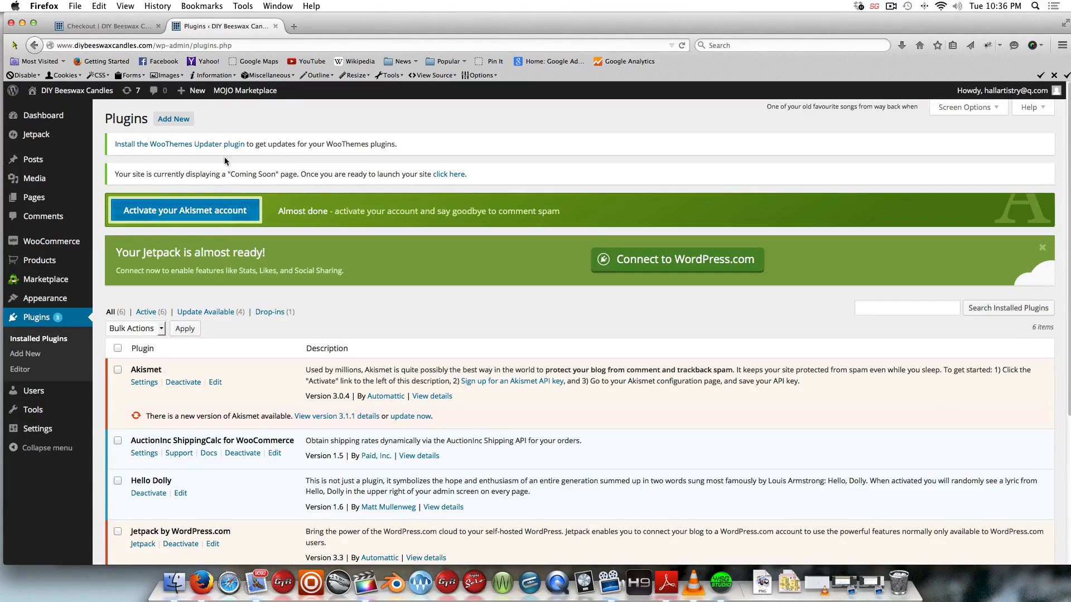
click(173, 119)
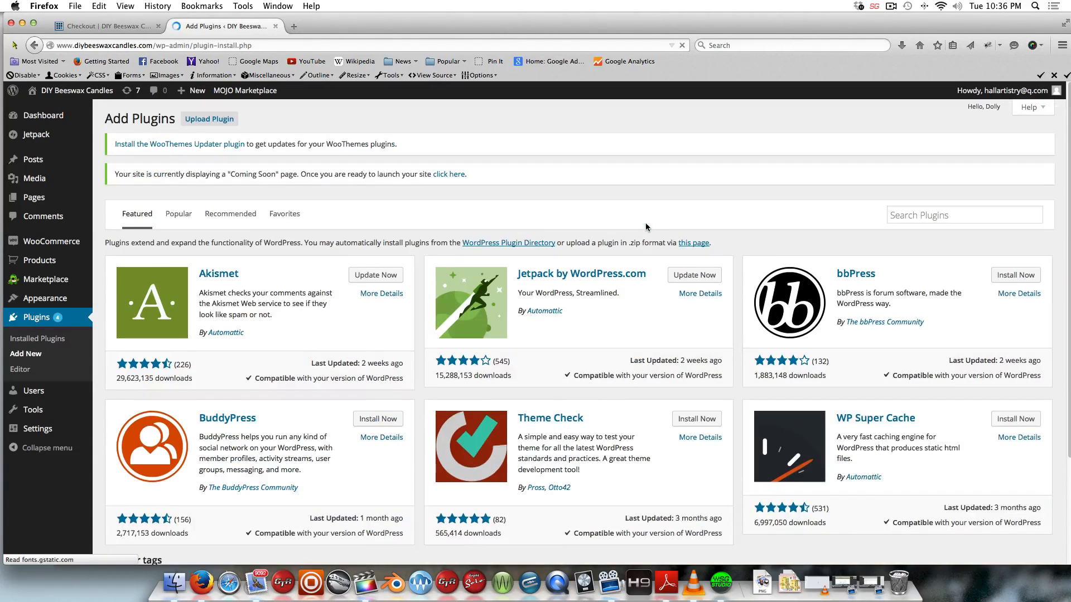
click(995, 216)
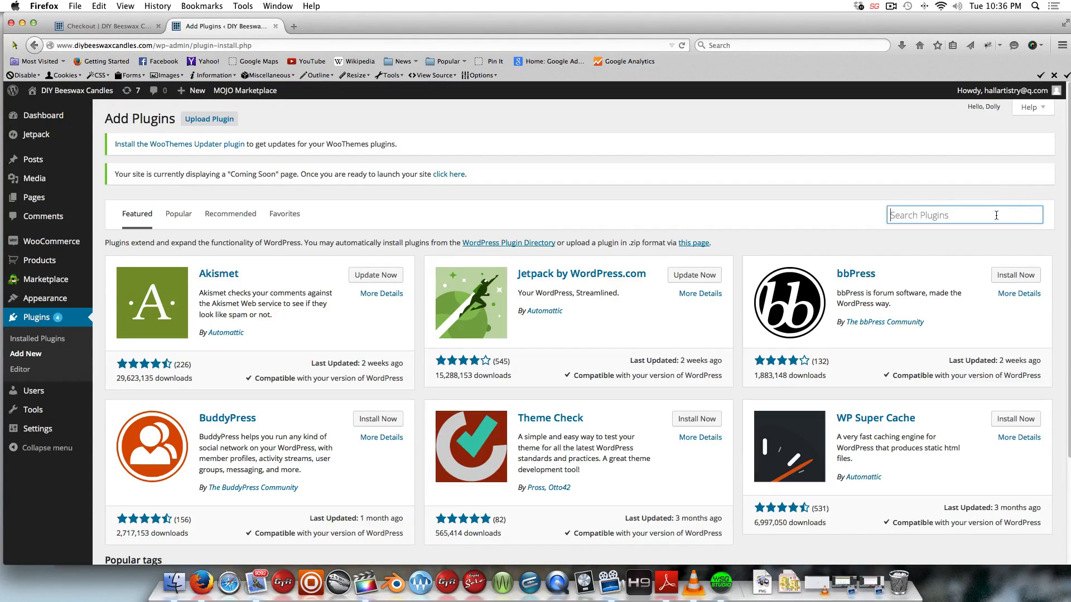
text(au)
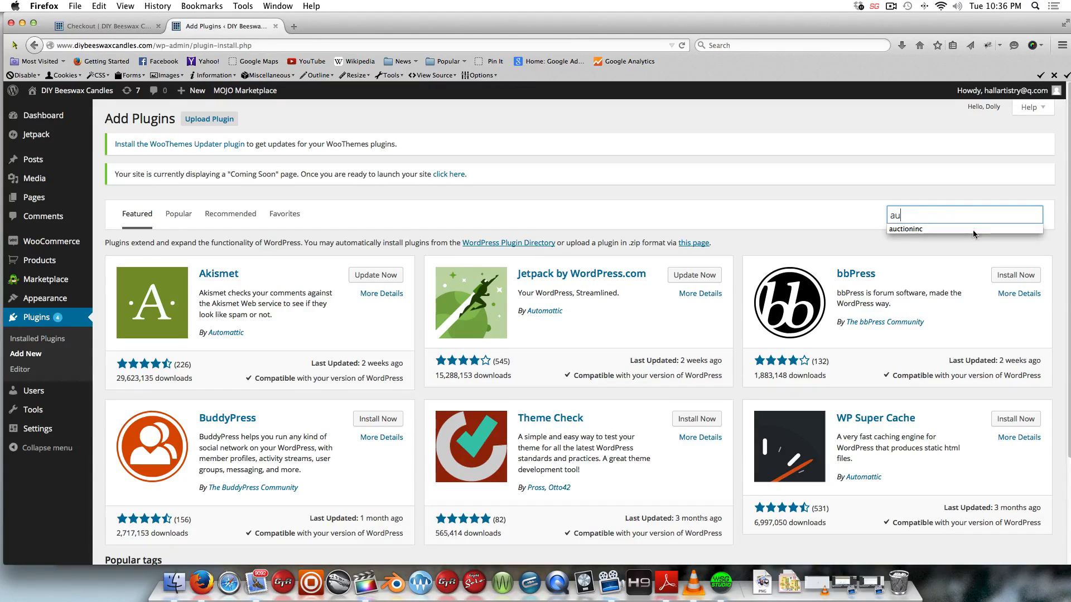
click(951, 230)
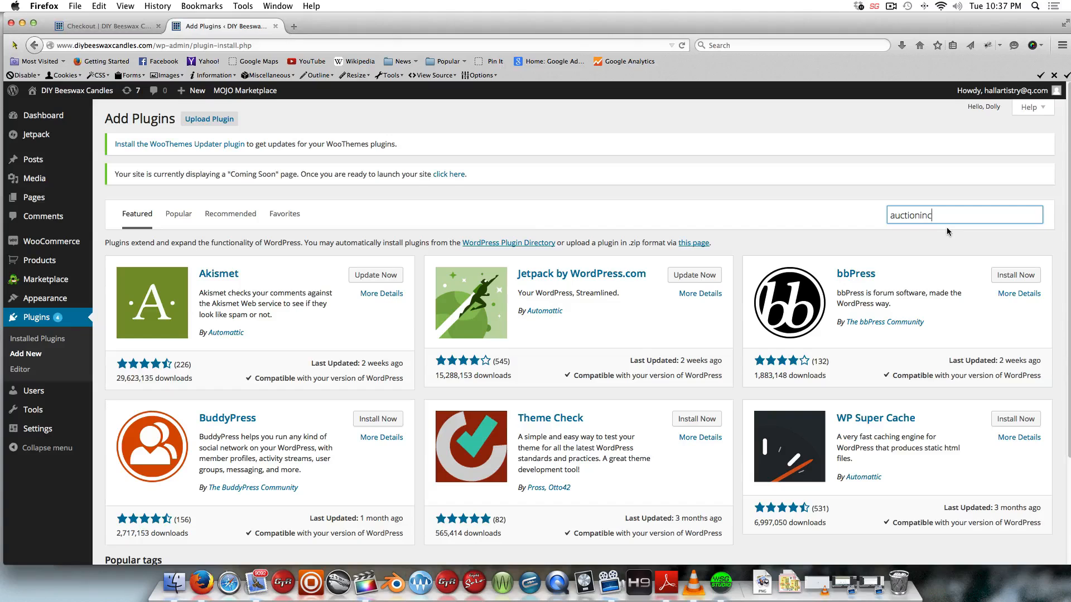
key(Return)
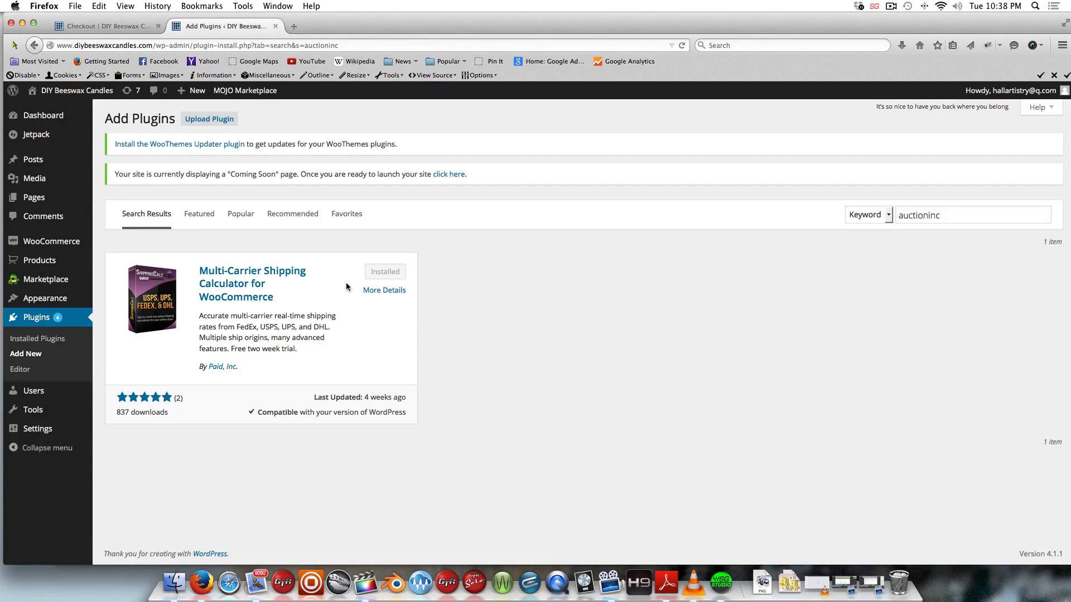
Step: Open the AuctionInc site from the Multi-Carrier Shipping Calculator for WooCommerce details and review its plug-in features and integration guide
click(395, 291)
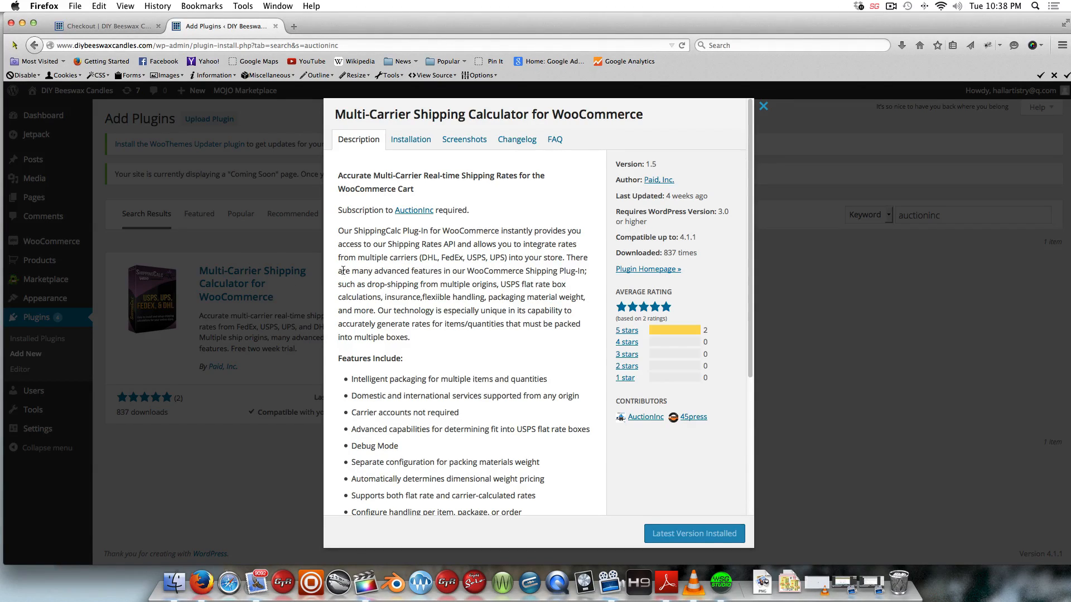
click(414, 211)
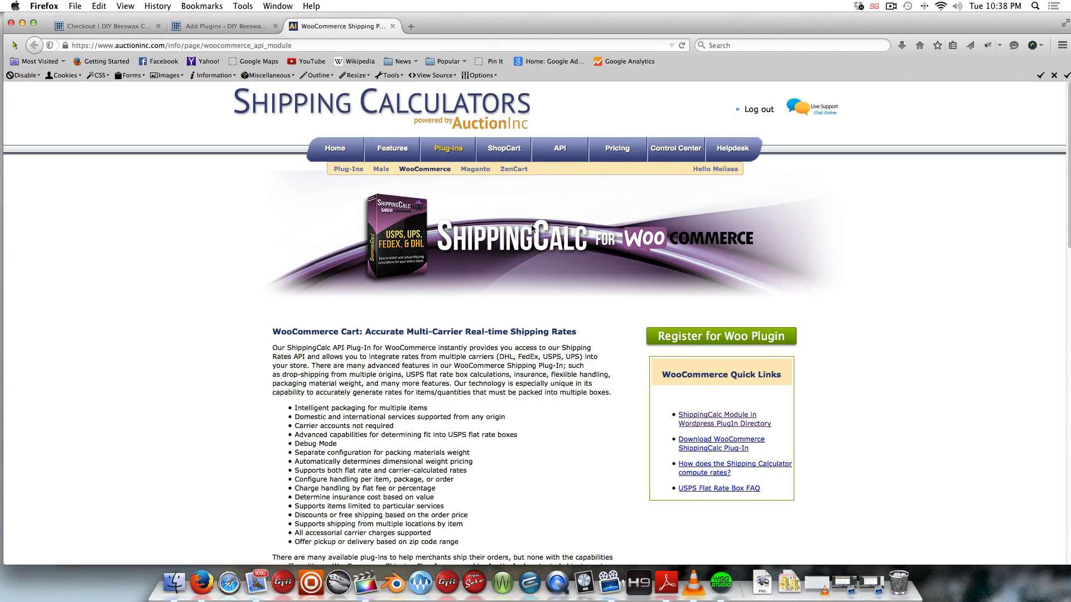
scroll(531, 225, down, 2)
scroll(531, 224, down, 1)
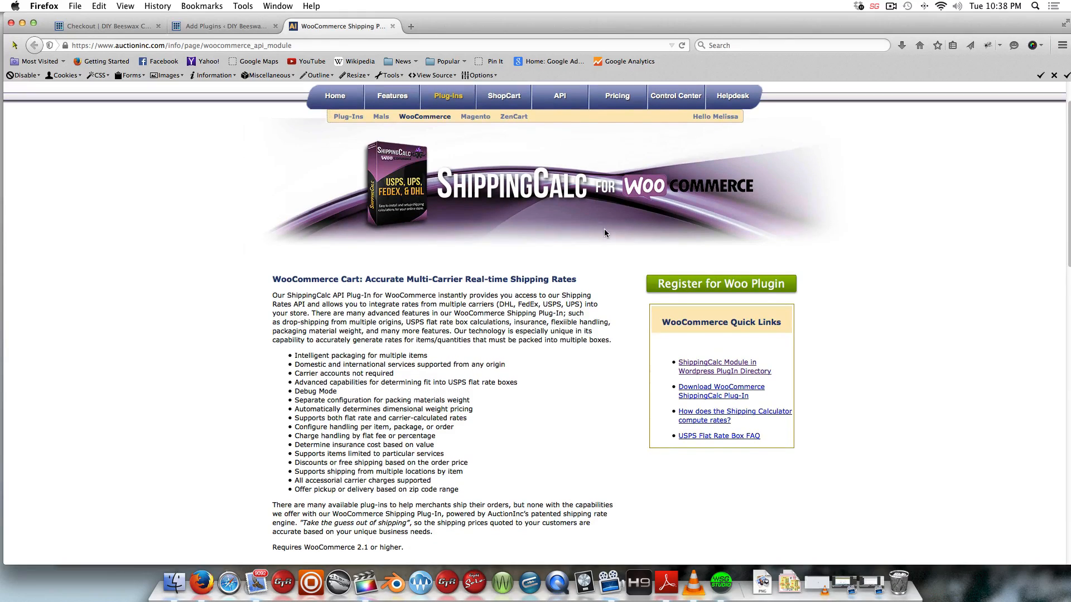
scroll(613, 234, down, 15)
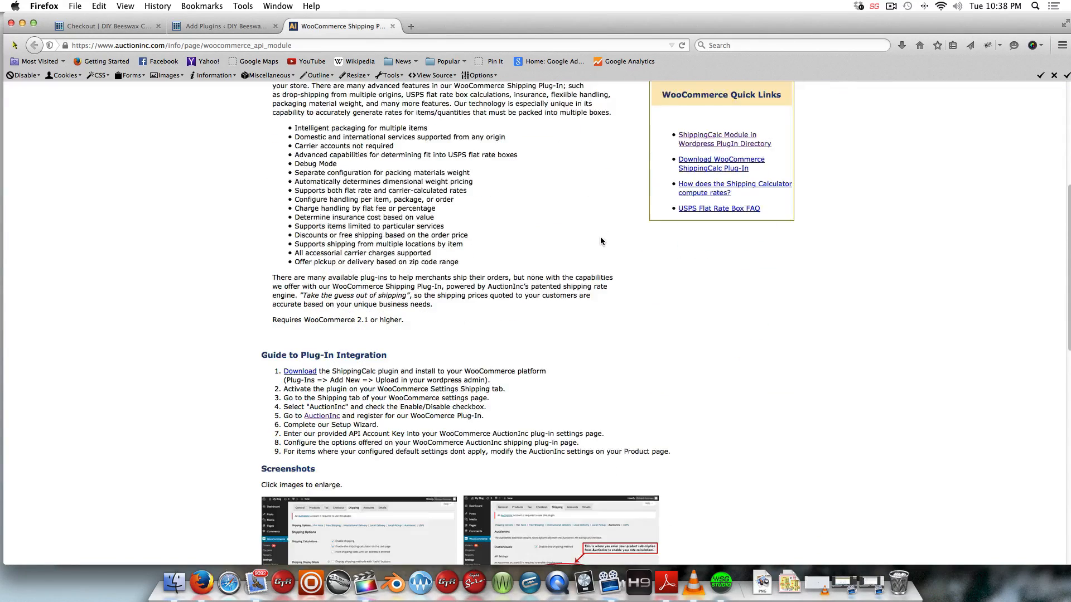
scroll(597, 243, down, 3)
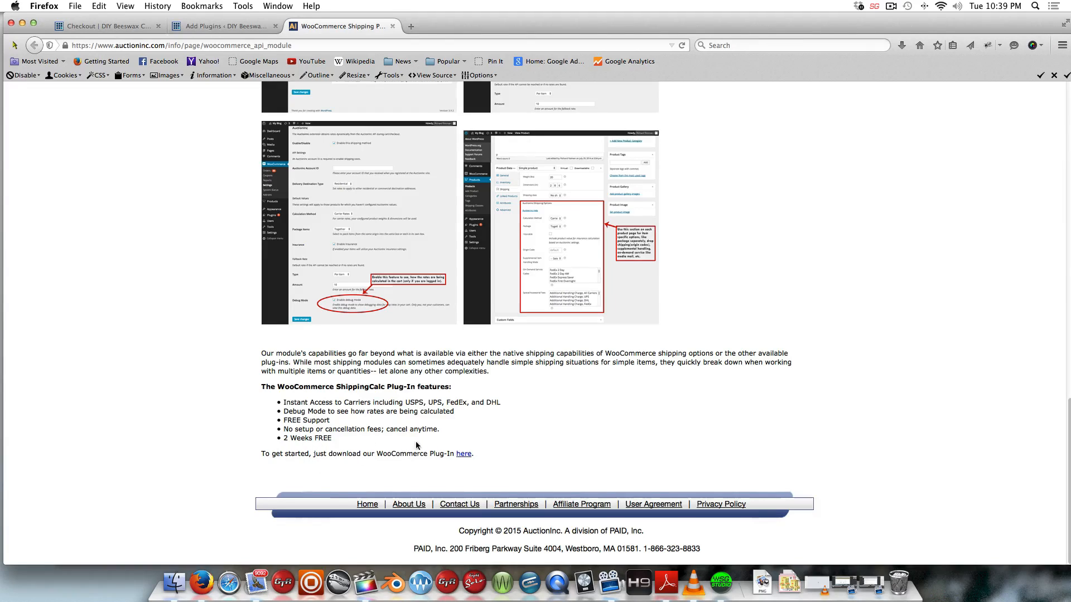
scroll(617, 387, up, 8)
scroll(636, 385, up, 15)
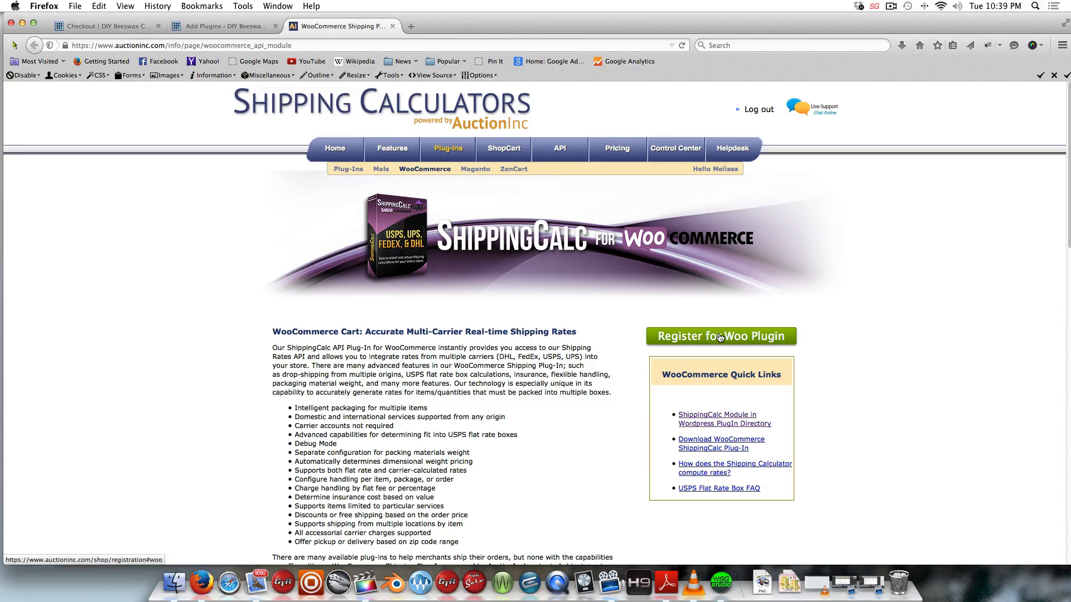
Step: Open the AuctionInc registration for the Woo plugin and select the WooCommerce Cart Shipping Calculator API Plug-In
click(719, 337)
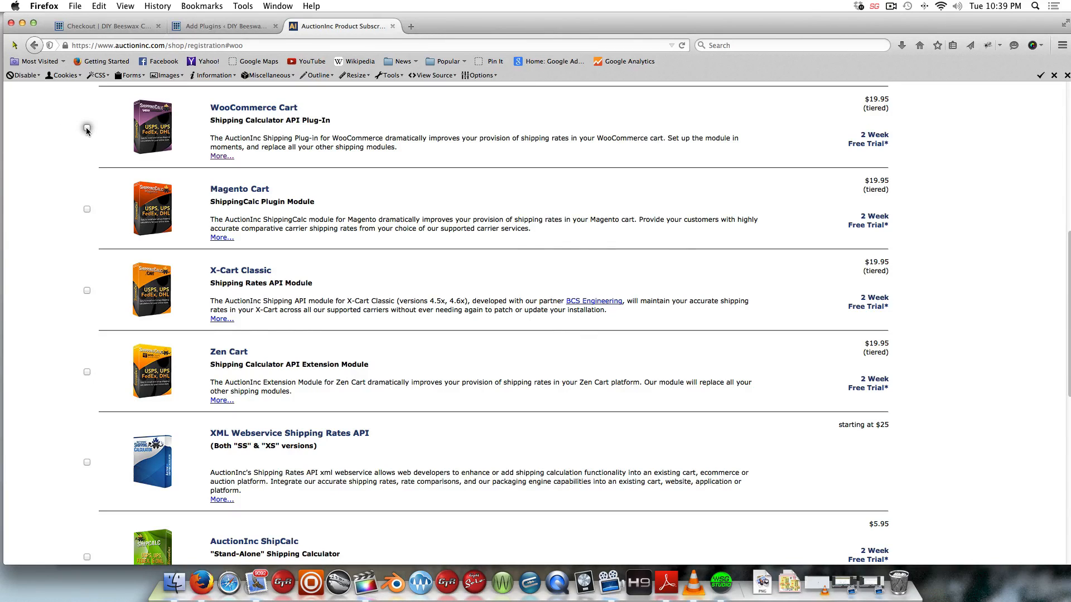
scroll(87, 131, down, 10)
scroll(116, 132, up, 5)
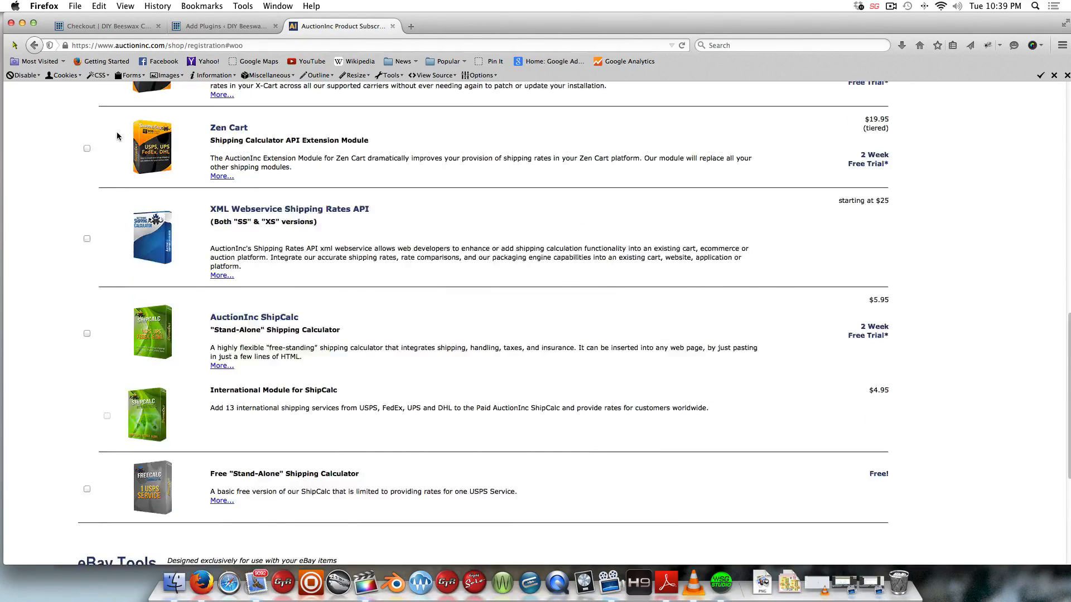
scroll(116, 132, up, 5)
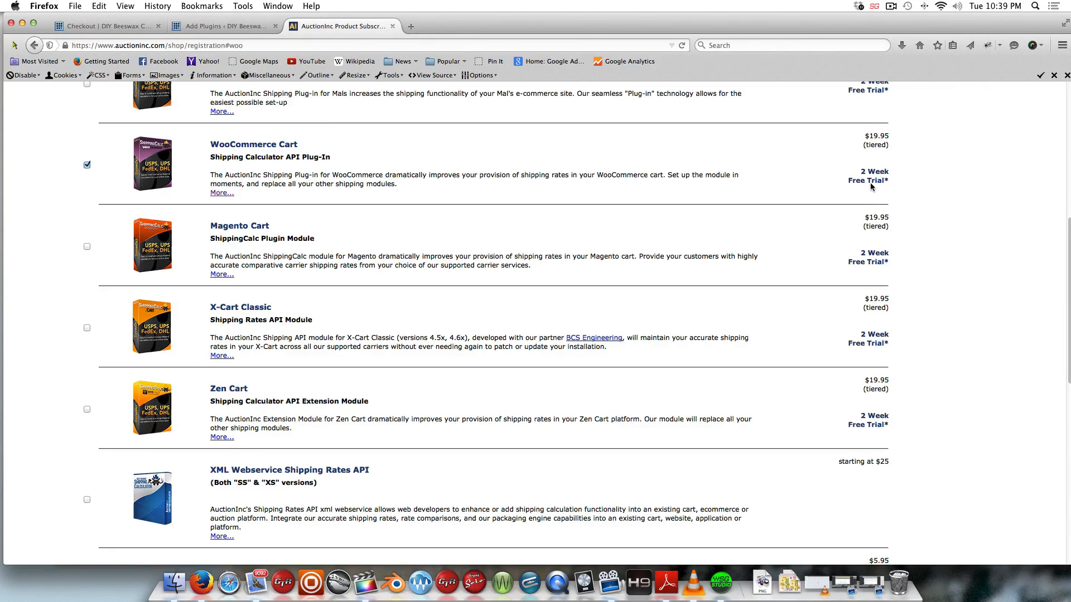
Step: Proceed to the AuctionInc product subscription form and enter the subscriber's first name
scroll(859, 166, down, 3)
scroll(857, 165, down, 15)
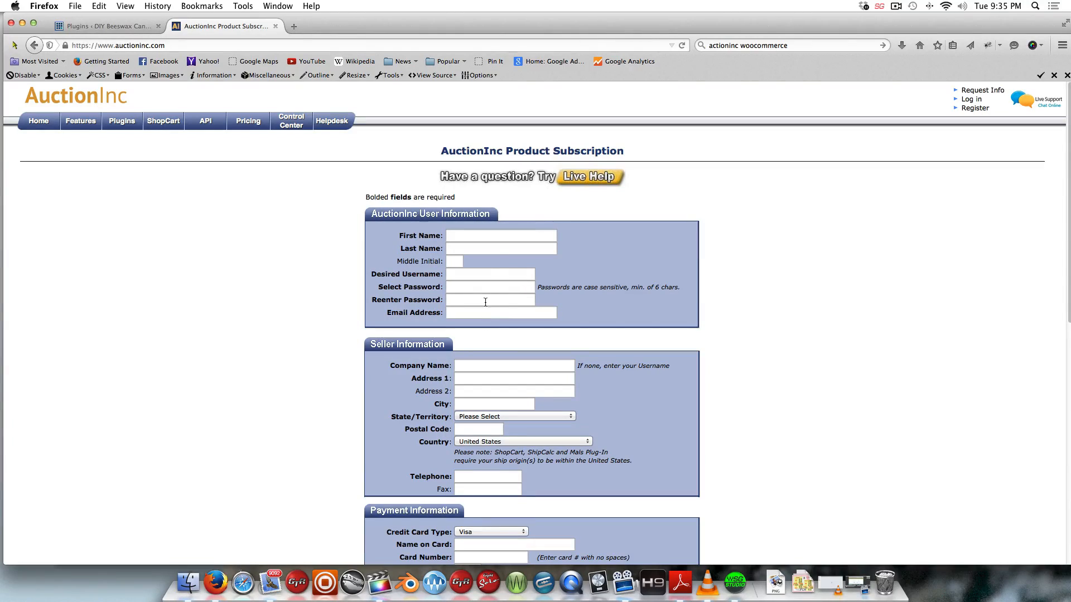
click(500, 235)
text(Me)
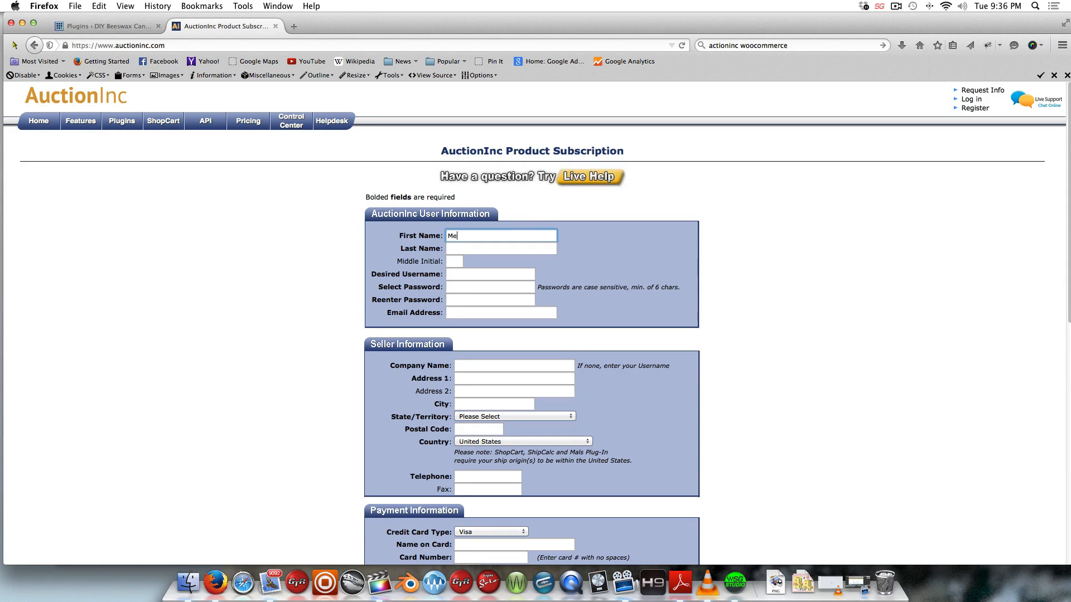
text(lis)
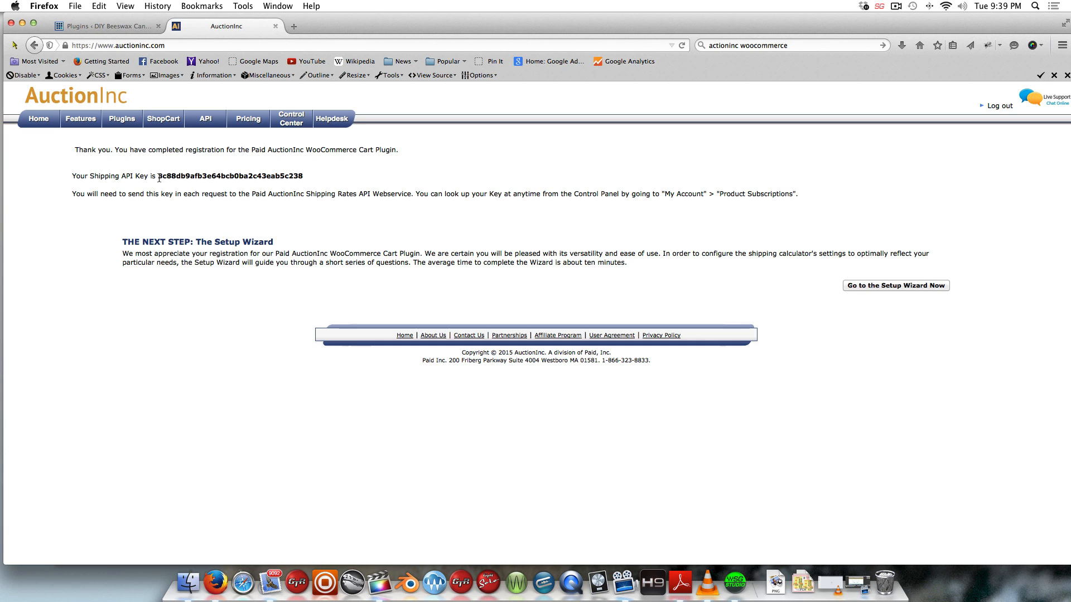
Step: Copy the Shipping API Key from the AuctionInc registration confirmation page
drag(158, 177, 312, 180)
right_click(249, 178)
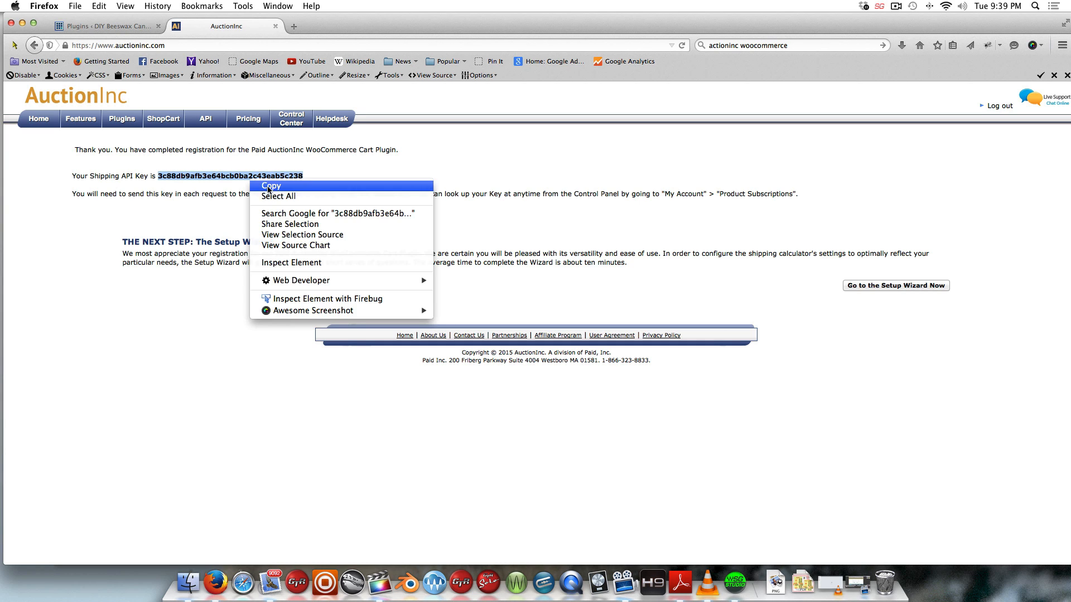
click(269, 186)
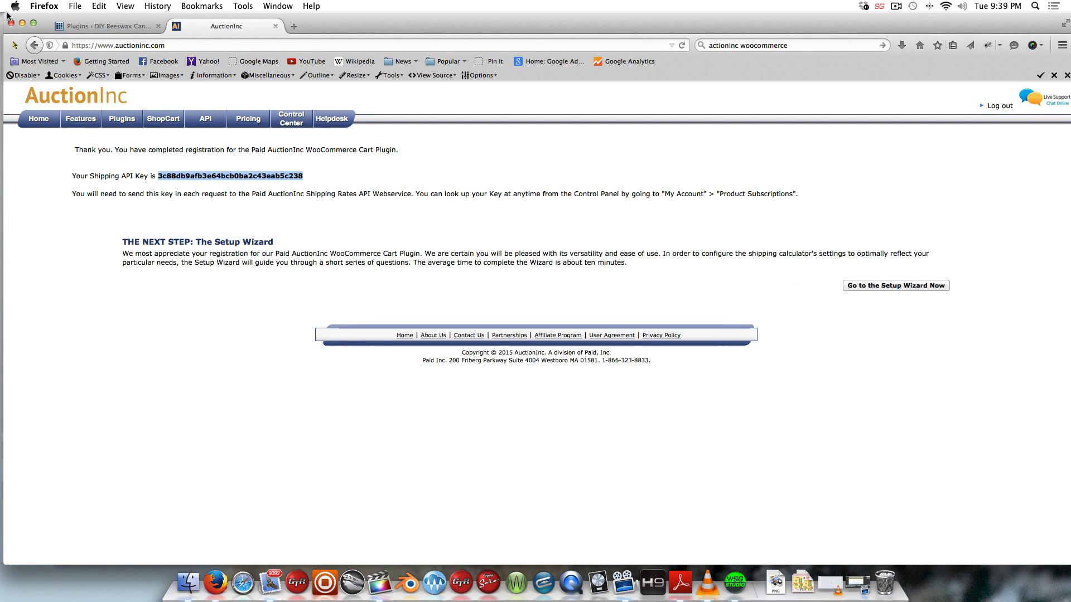
Step: Start the AuctionInc Setup Wizard and select Carrier Rated Shipping as the shipping calculation method
click(908, 286)
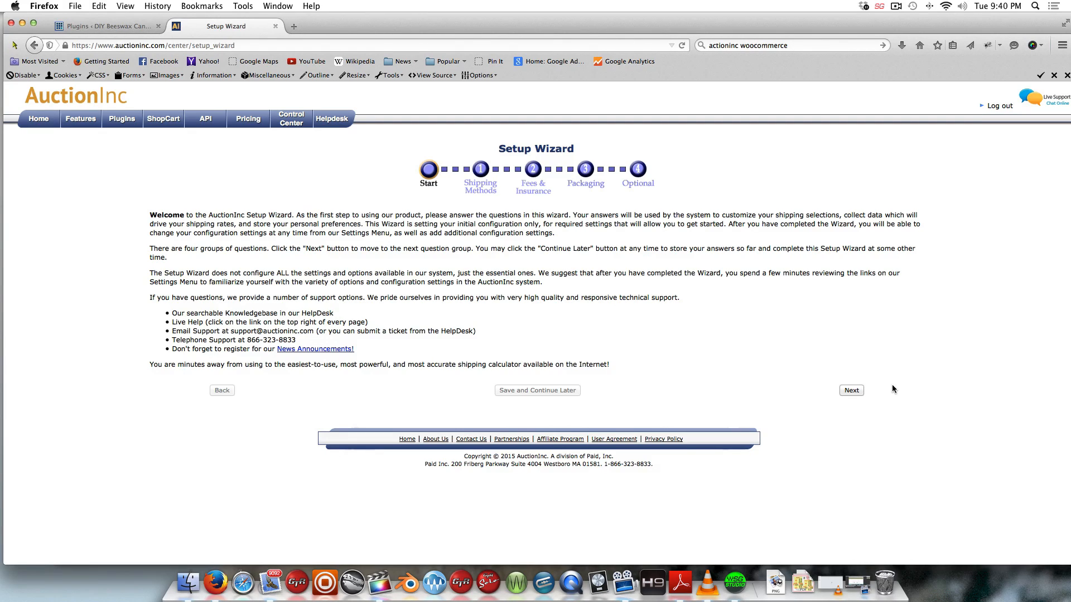
click(851, 391)
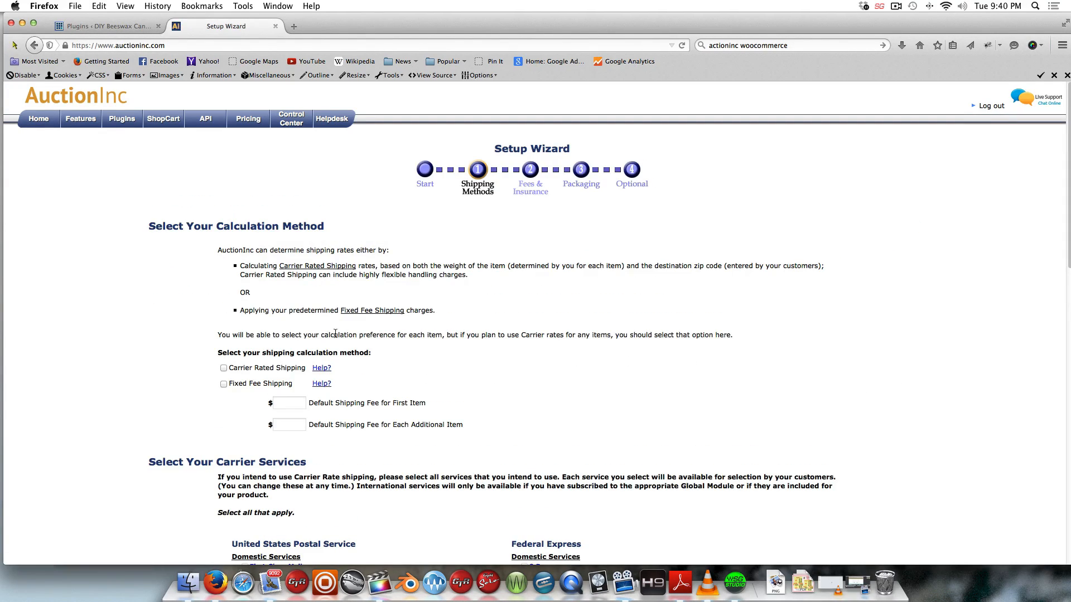
scroll(335, 333, down, 2)
scroll(335, 334, down, 1)
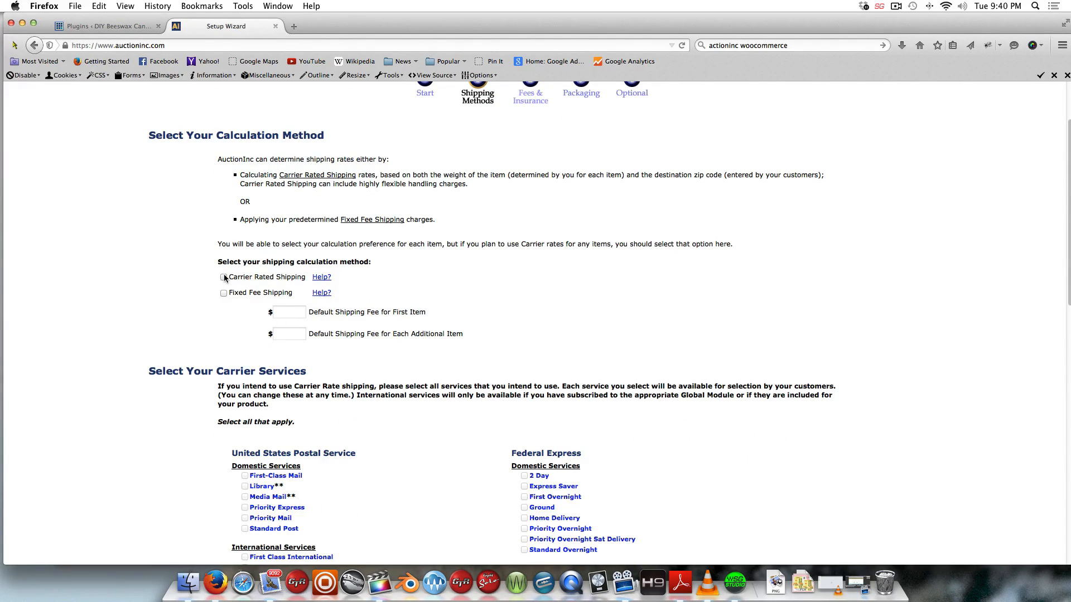
click(224, 277)
scroll(310, 326, down, 1)
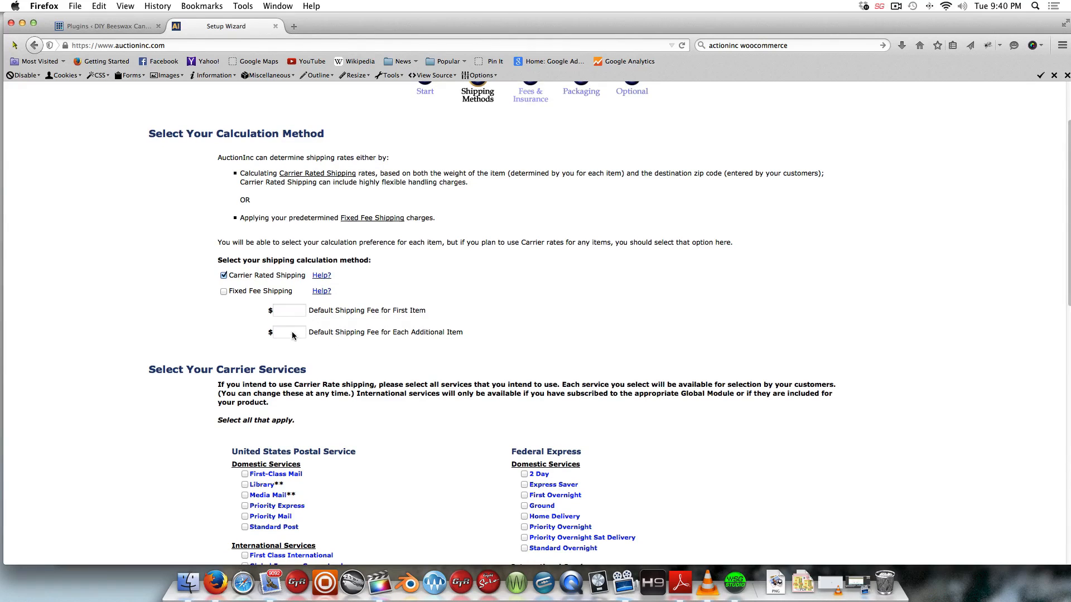
Step: Enable First-Class Mail and Priority Mail among the United States Postal Service domestic services
scroll(366, 350, down, 5)
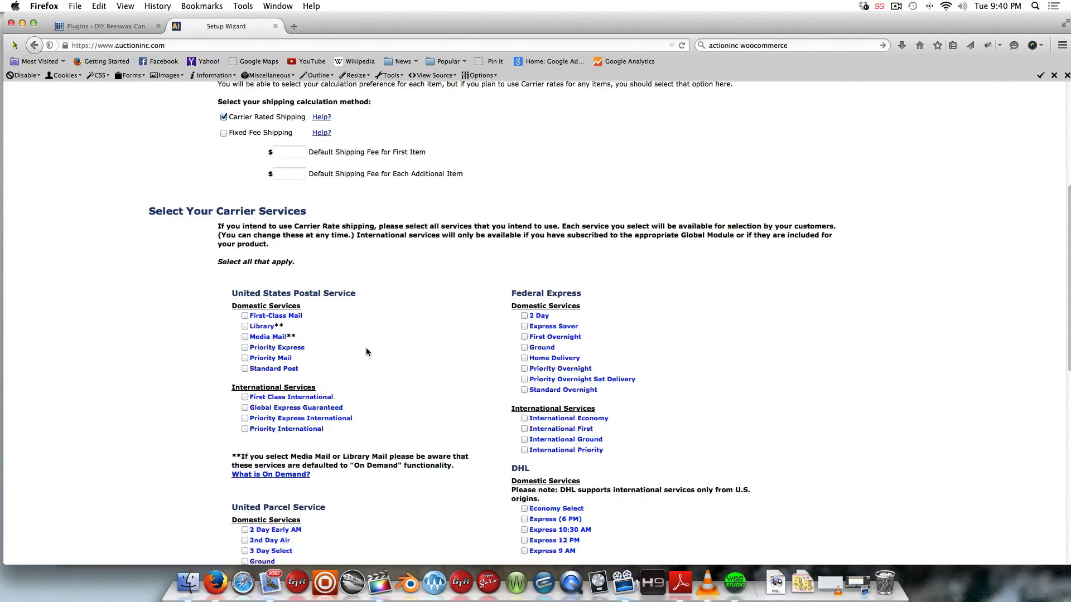
scroll(366, 352, down, 1)
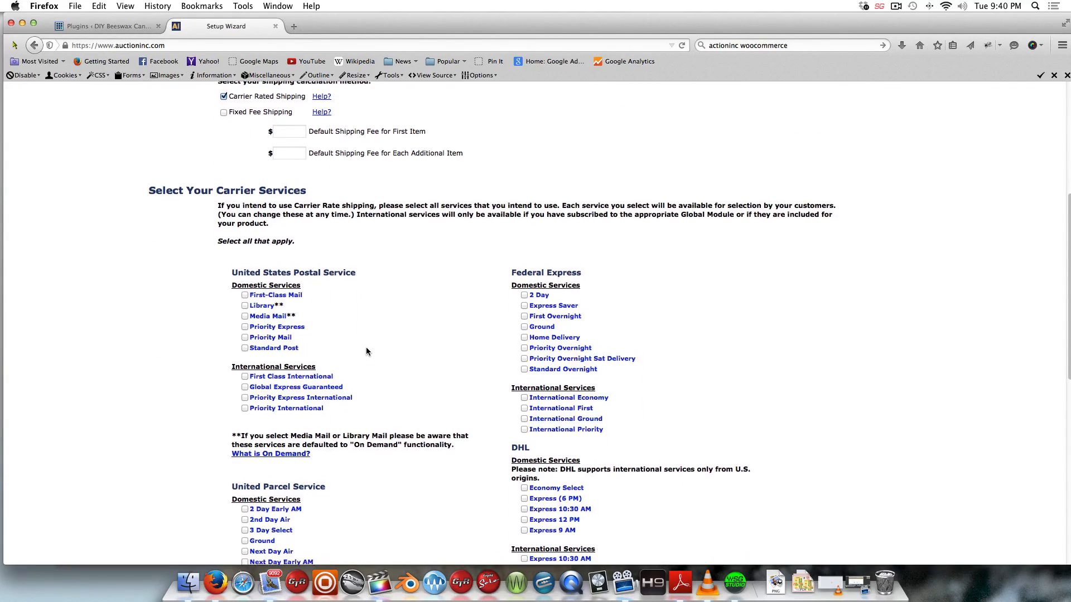
scroll(366, 351, down, 1)
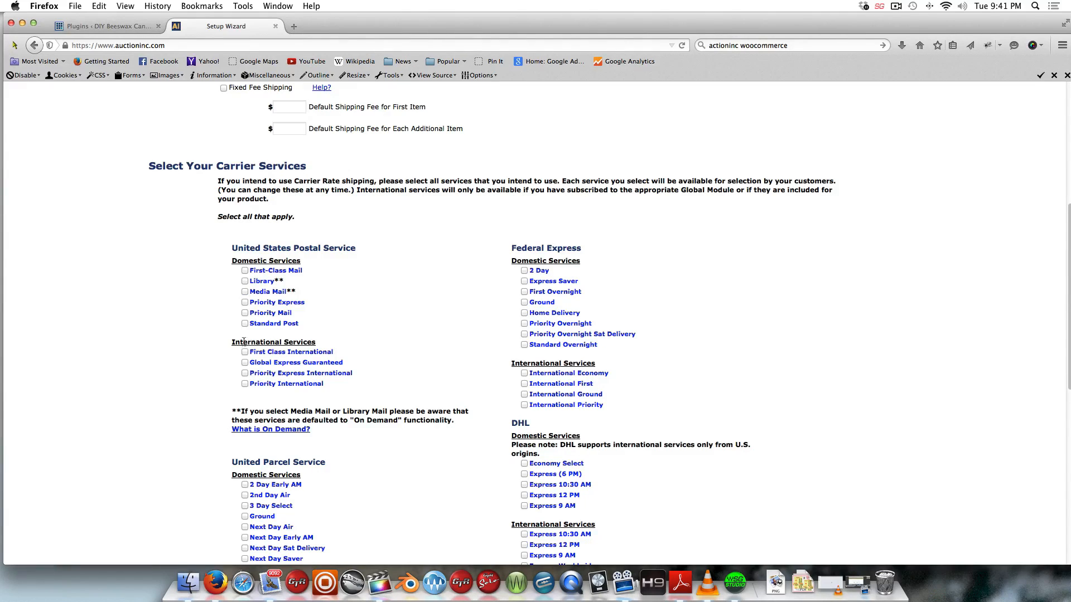
click(245, 270)
click(245, 314)
Step: Enable Ground among the United Parcel Service domestic services and review the selected carrier services
scroll(393, 352, down, 2)
scroll(394, 360, down, 3)
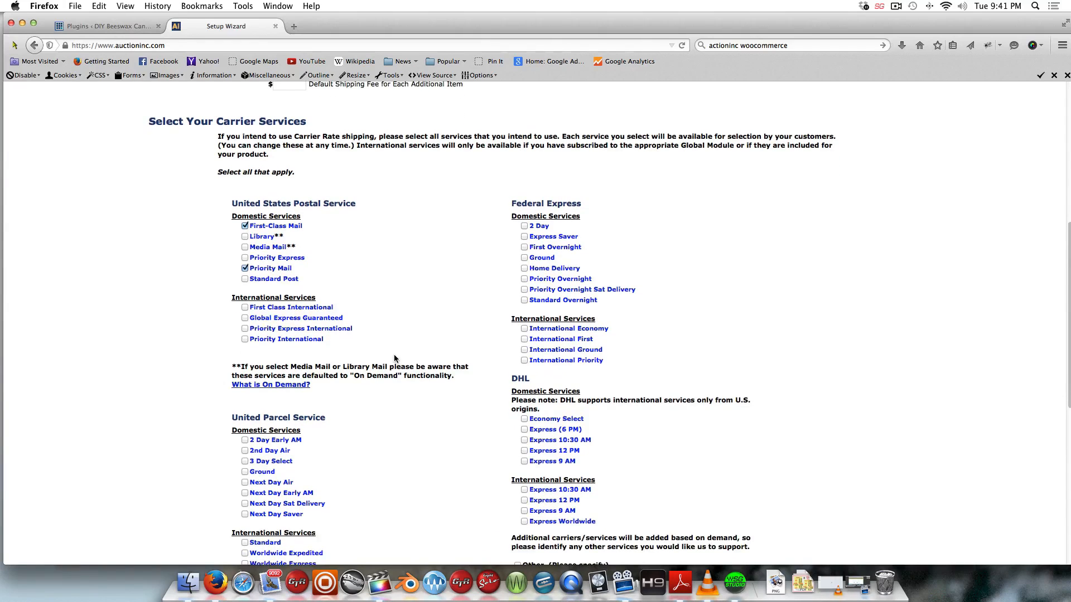
scroll(393, 363, down, 4)
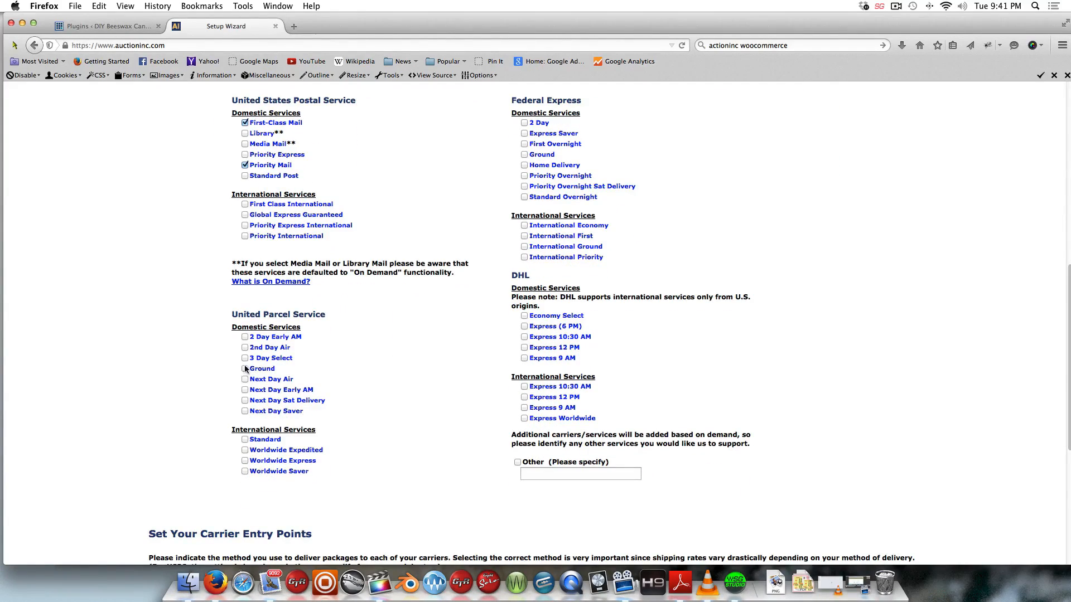
click(244, 368)
scroll(484, 355, up, 3)
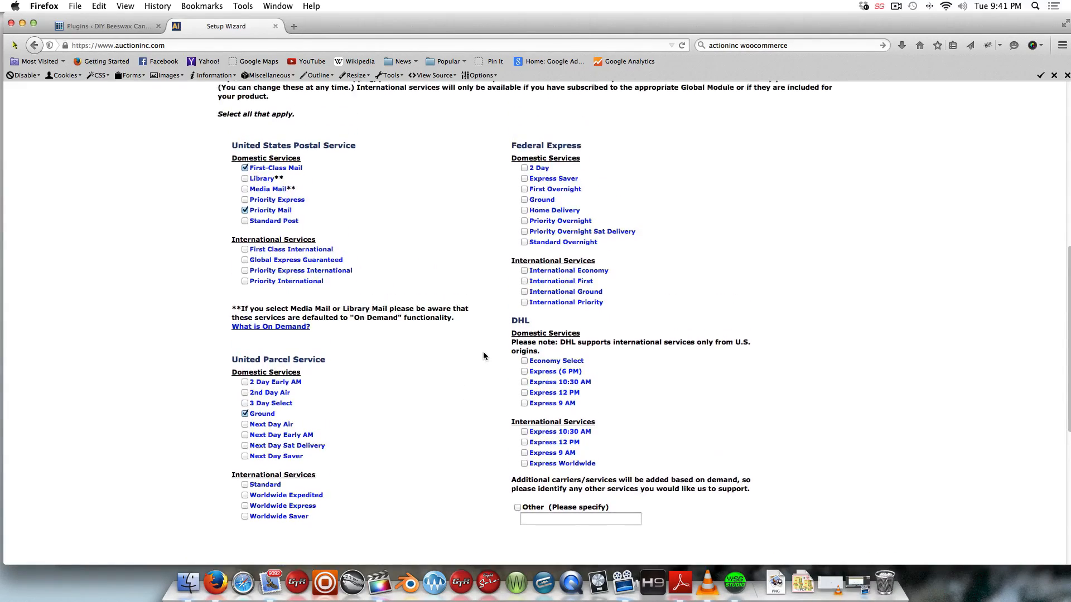
scroll(483, 356, up, 1)
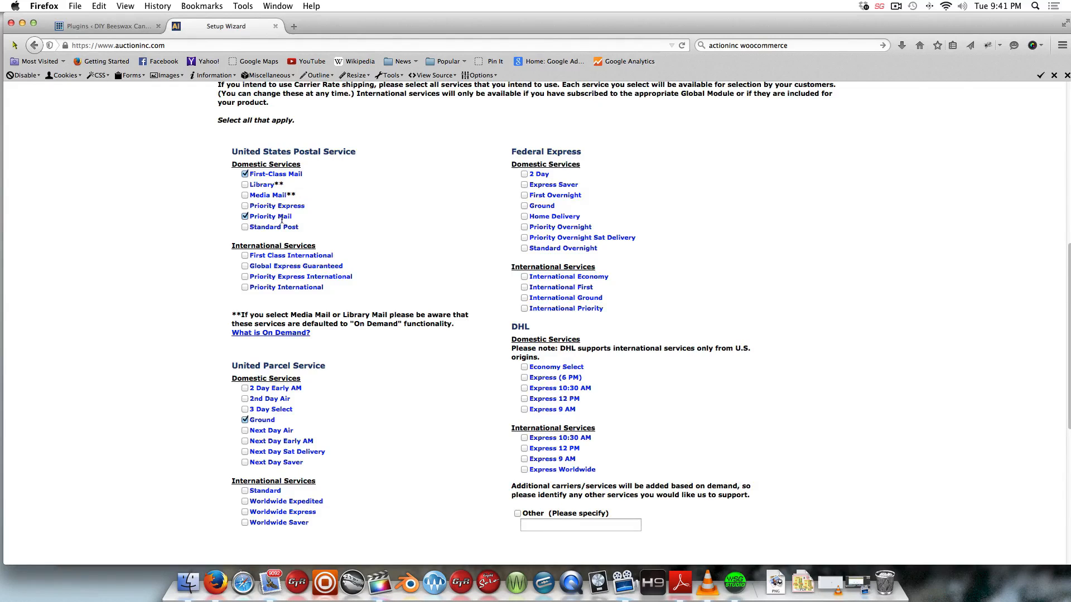
Step: Set the UPS Entry Point to Drop Off and look through its other delivery options
scroll(450, 347, down, 5)
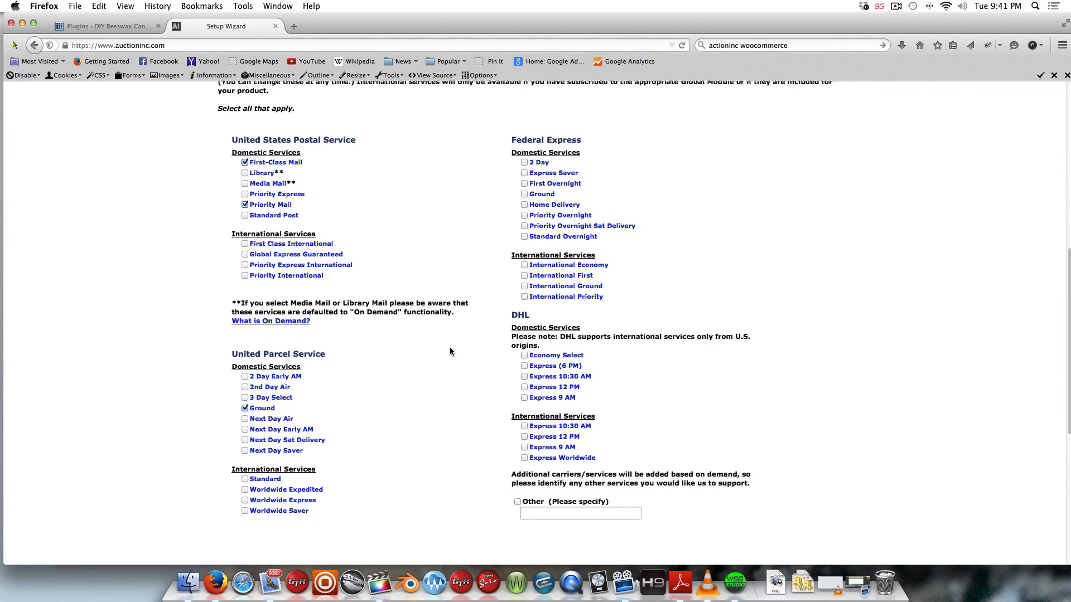
scroll(452, 350, down, 5)
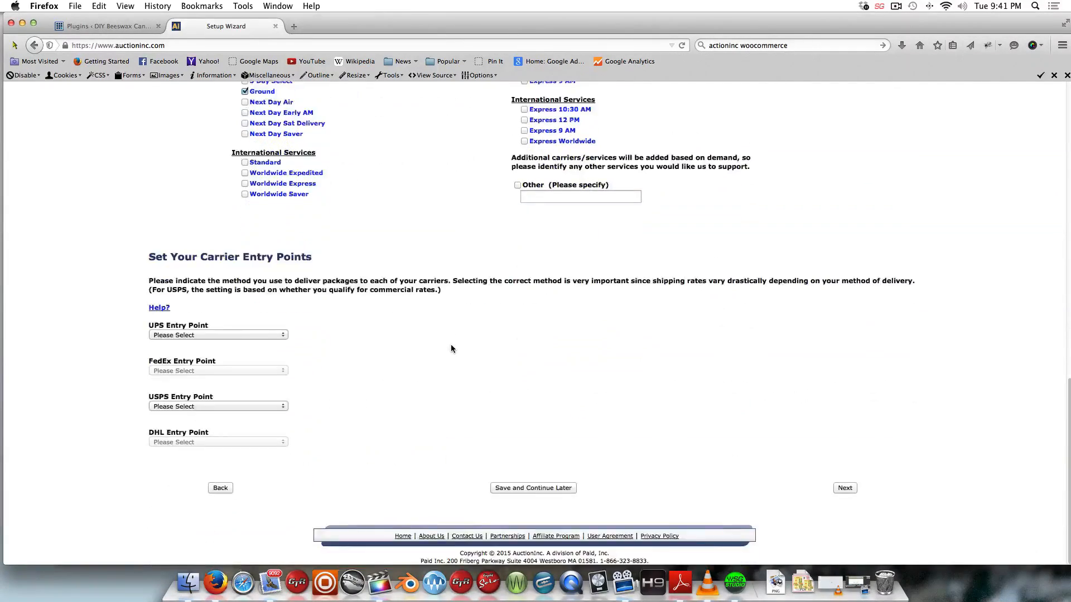
click(283, 336)
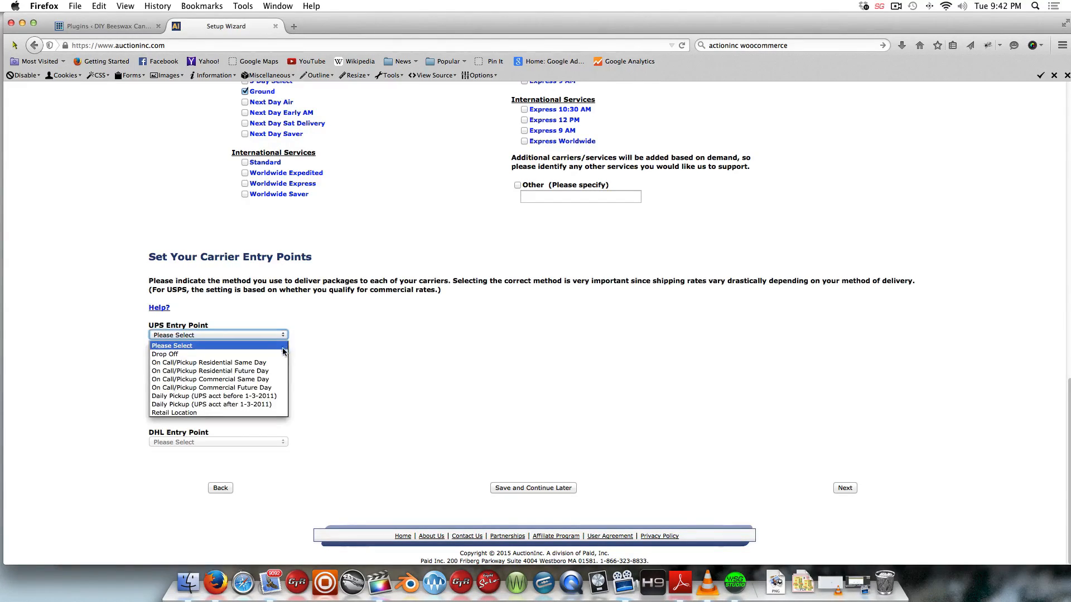
click(283, 354)
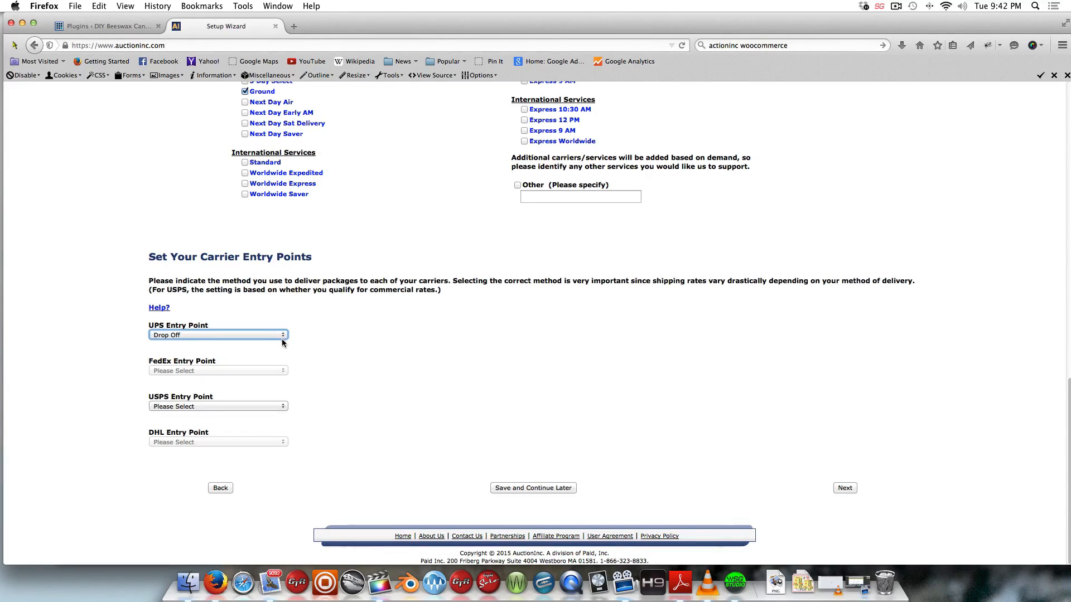
click(282, 336)
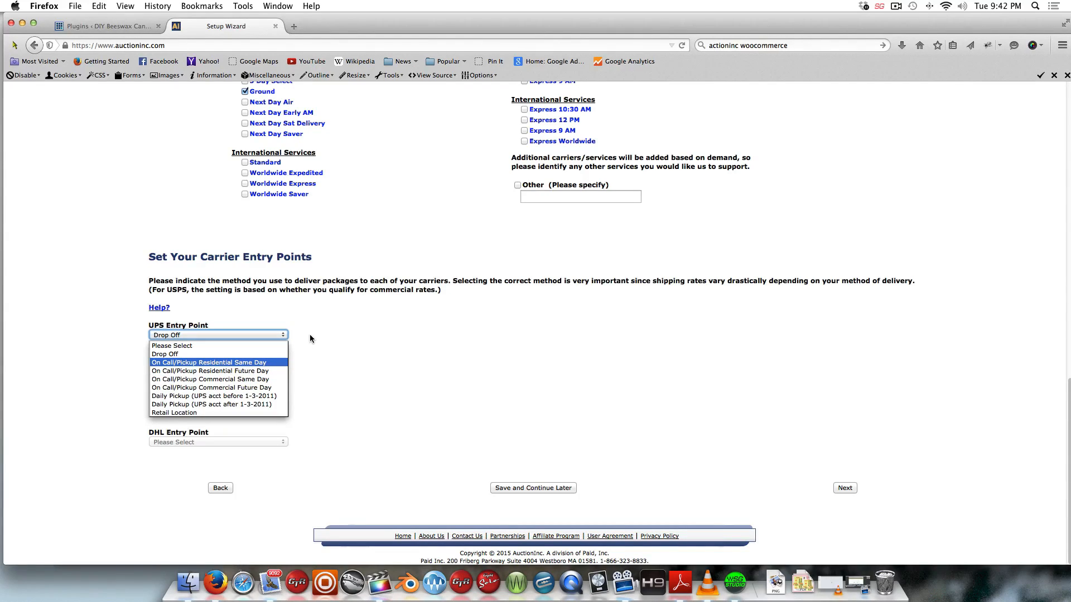
click(262, 303)
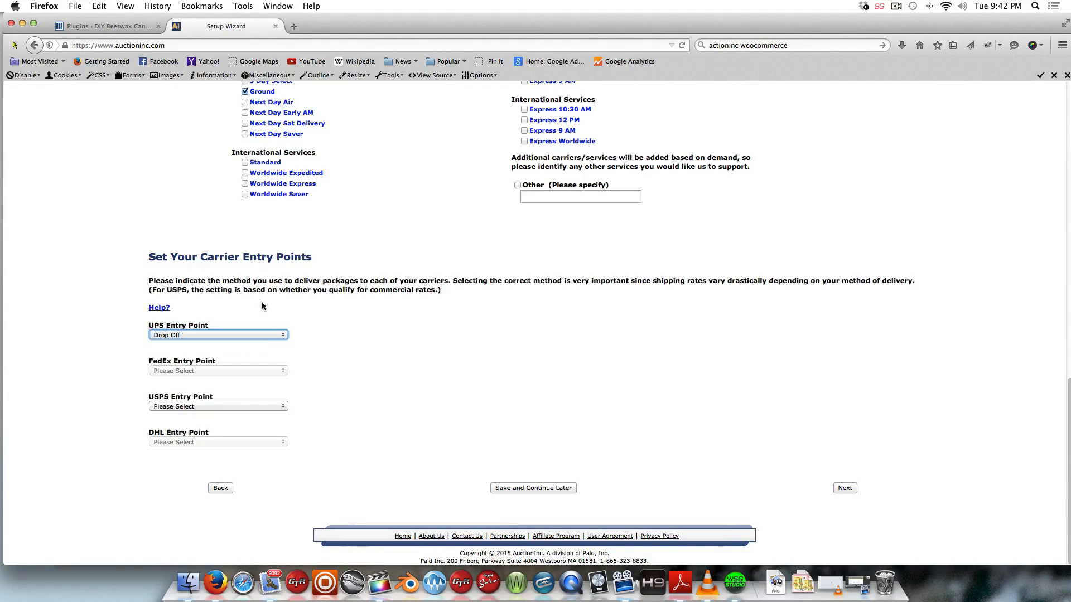
Step: Set the USPS Entry Point to Retail and continue to the Fees & Insurance stage
click(283, 407)
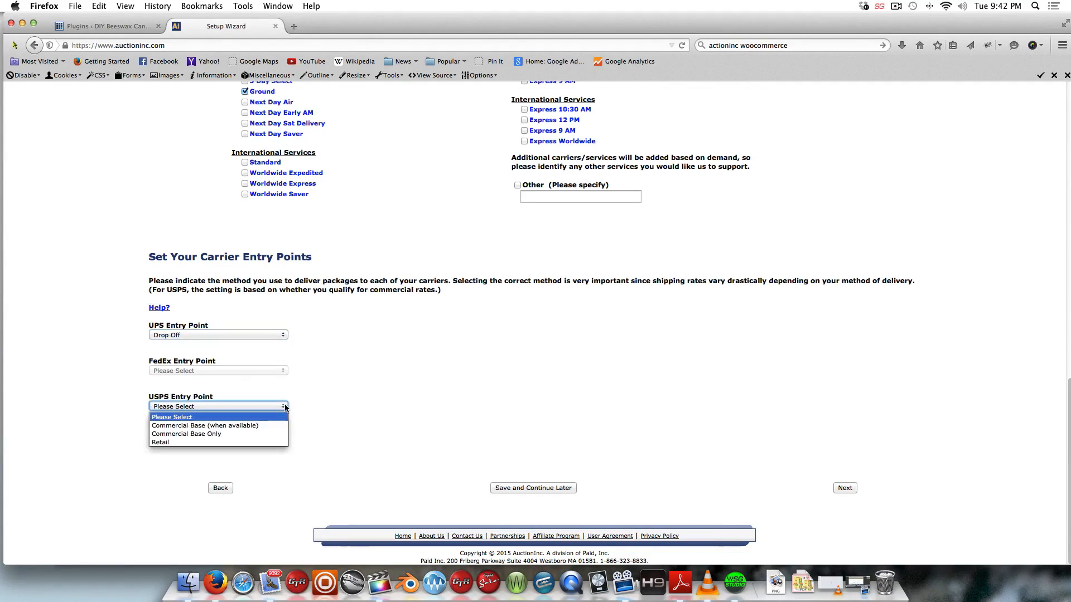
click(240, 442)
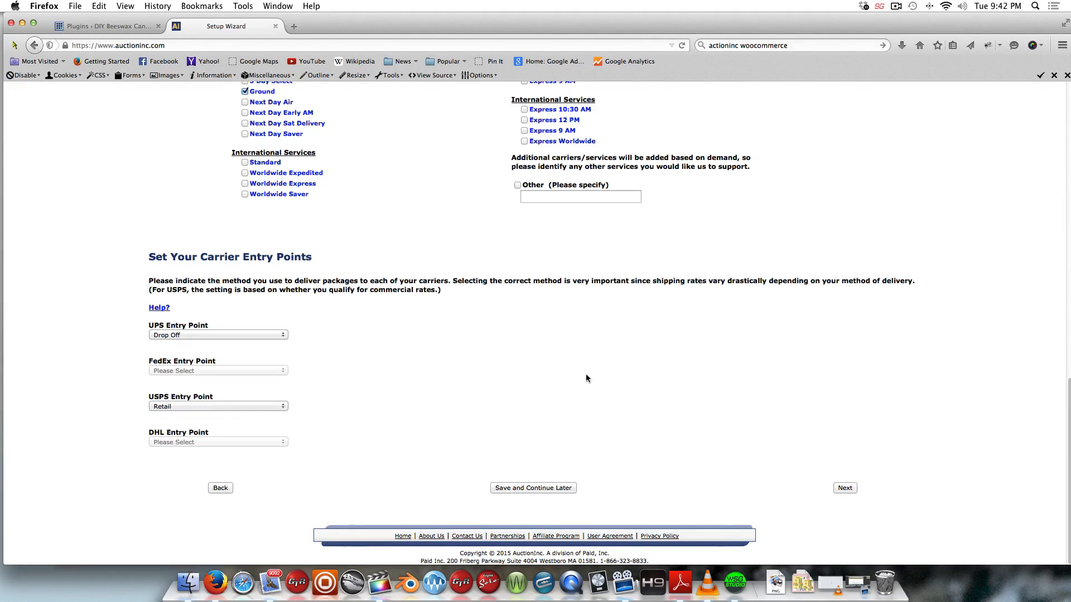
click(845, 487)
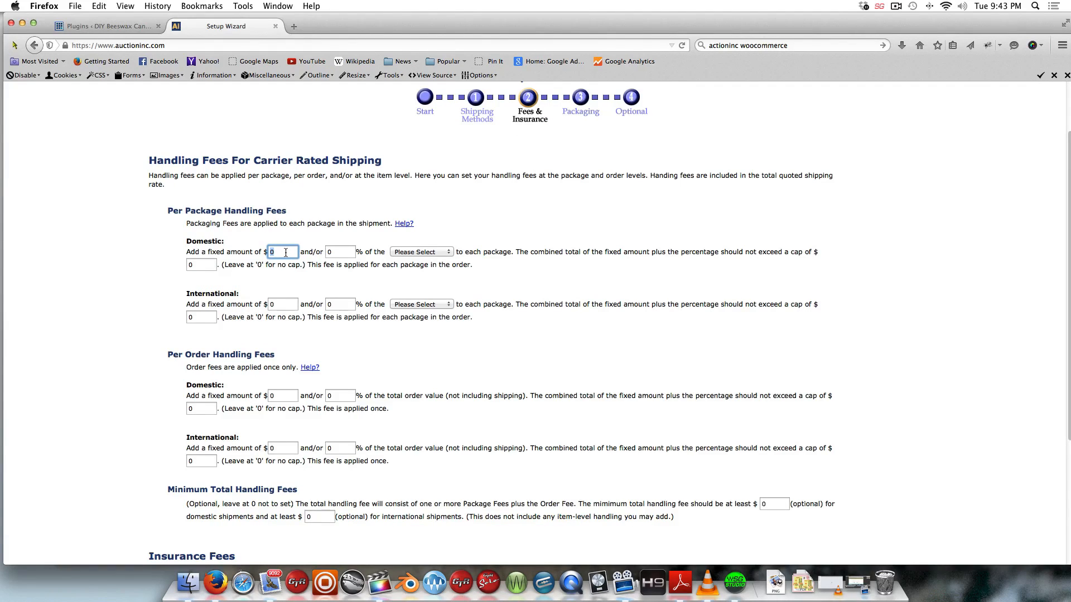
Step: Set the domestic per-package handling fee to a fixed $1.50 and check the percentage basis options without choosing one
text(1.5)
scroll(304, 288, down, 2)
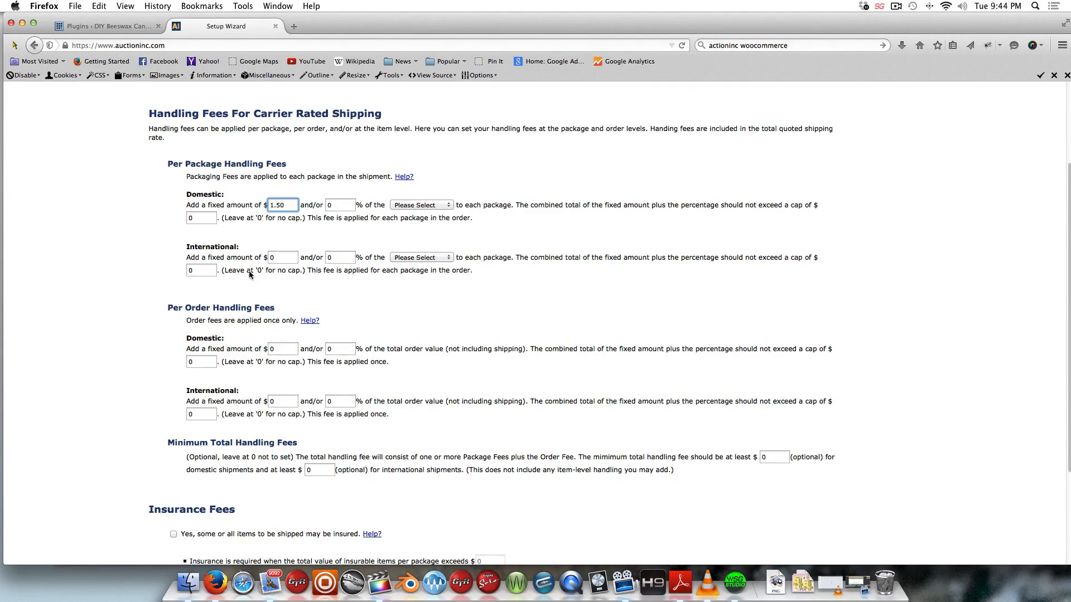
click(433, 206)
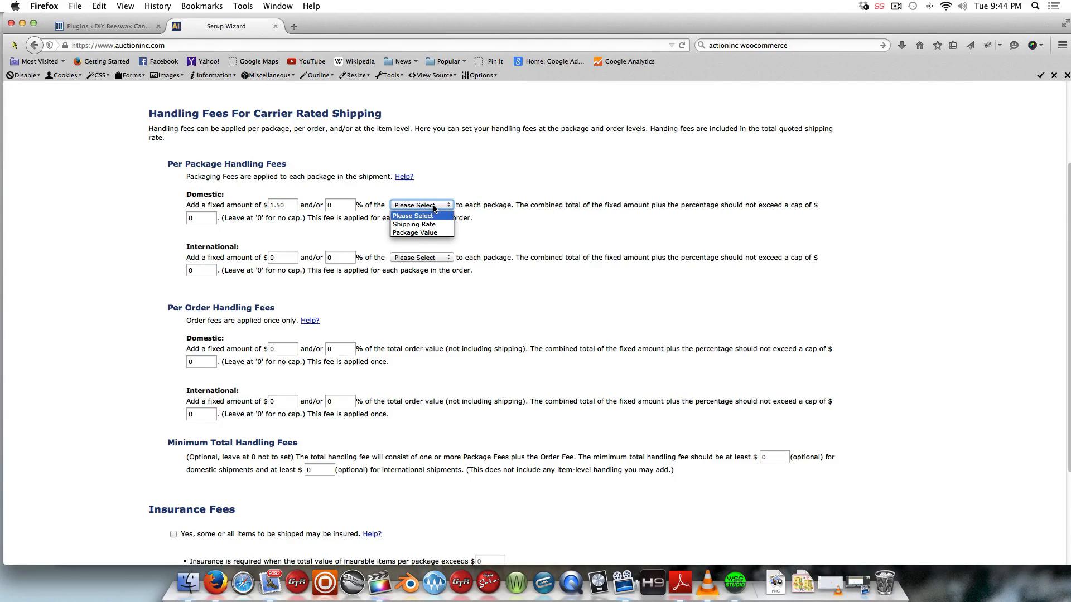
click(466, 193)
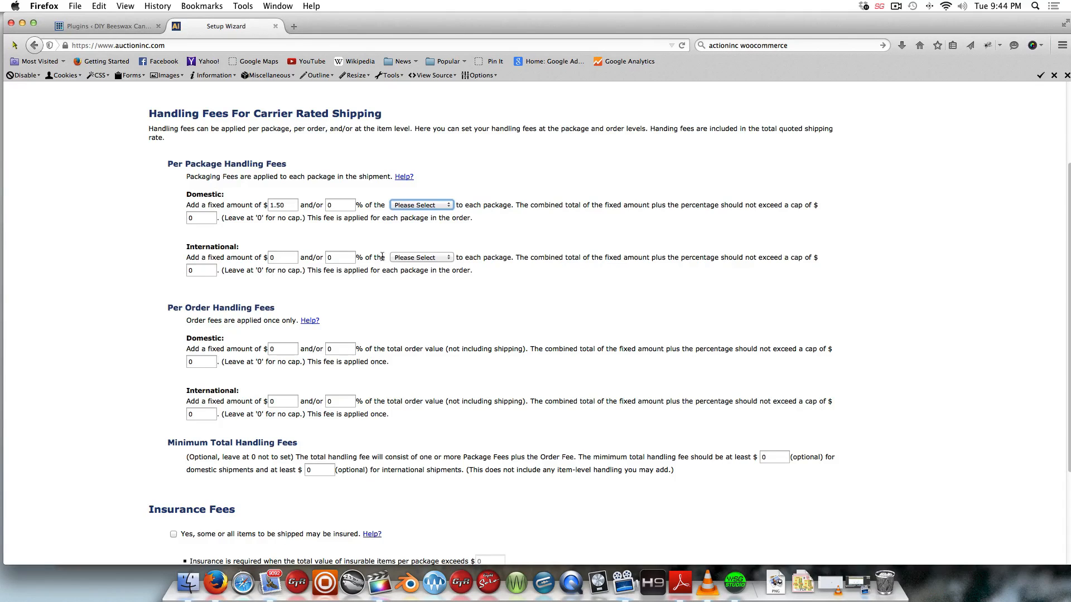
Step: Allow shipped items to be insured, require insurance above a package value of $20.00, and continue to the Packaging stage
scroll(395, 294, down, 1)
scroll(395, 294, down, 3)
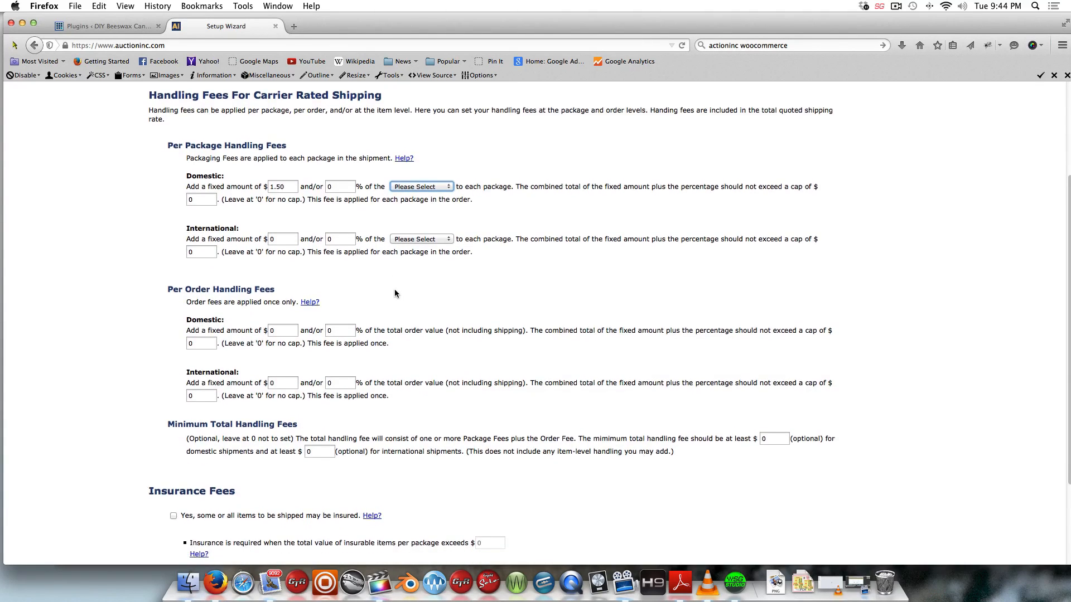
scroll(395, 294, down, 5)
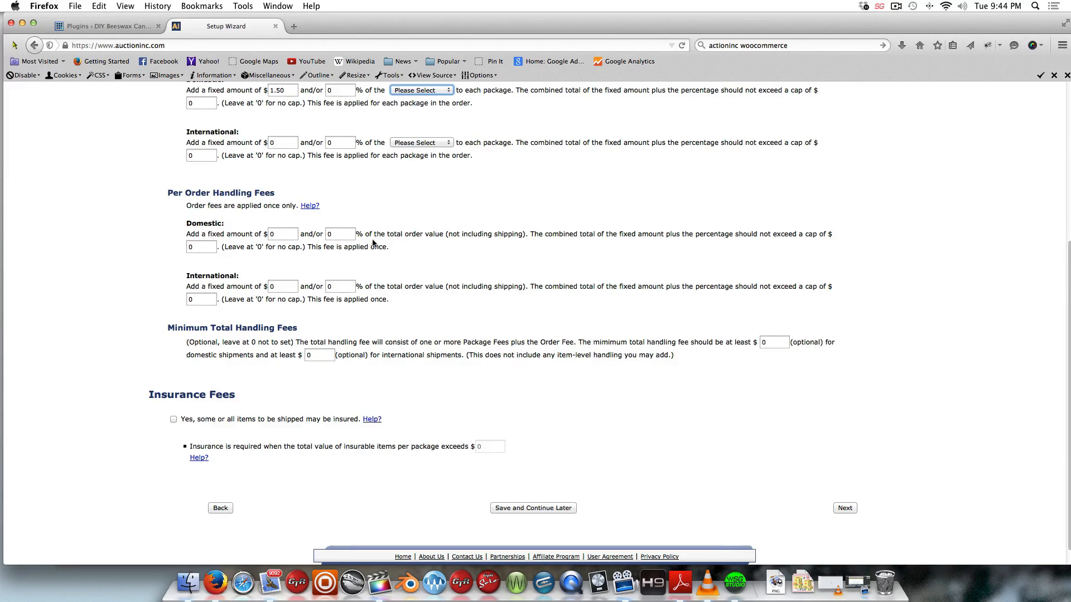
scroll(371, 245, down, 2)
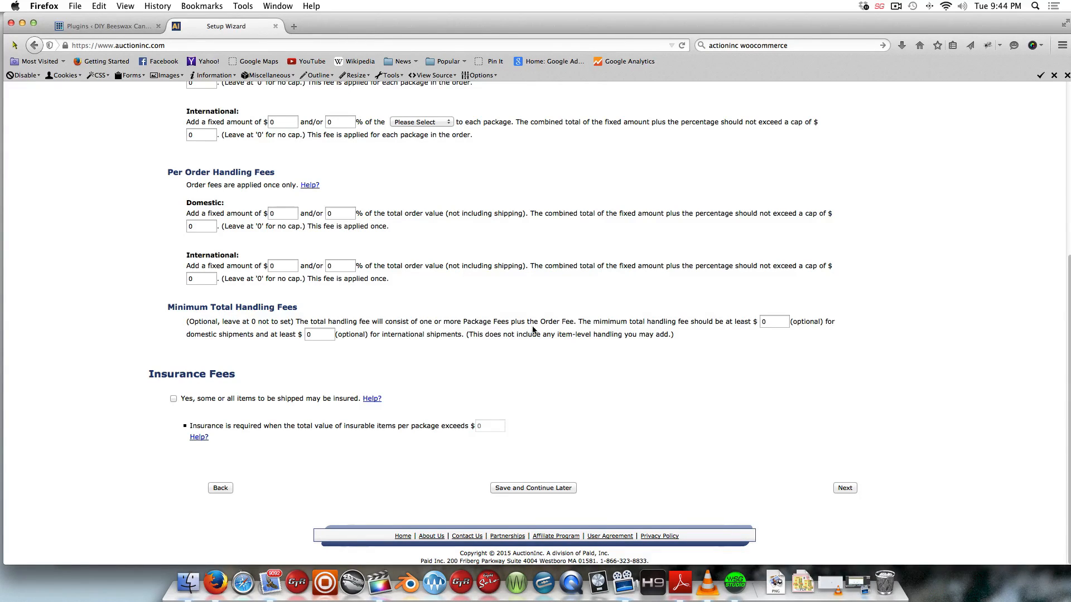
click(173, 399)
click(488, 427)
key(BackSpace)
text(20.00)
key(Return)
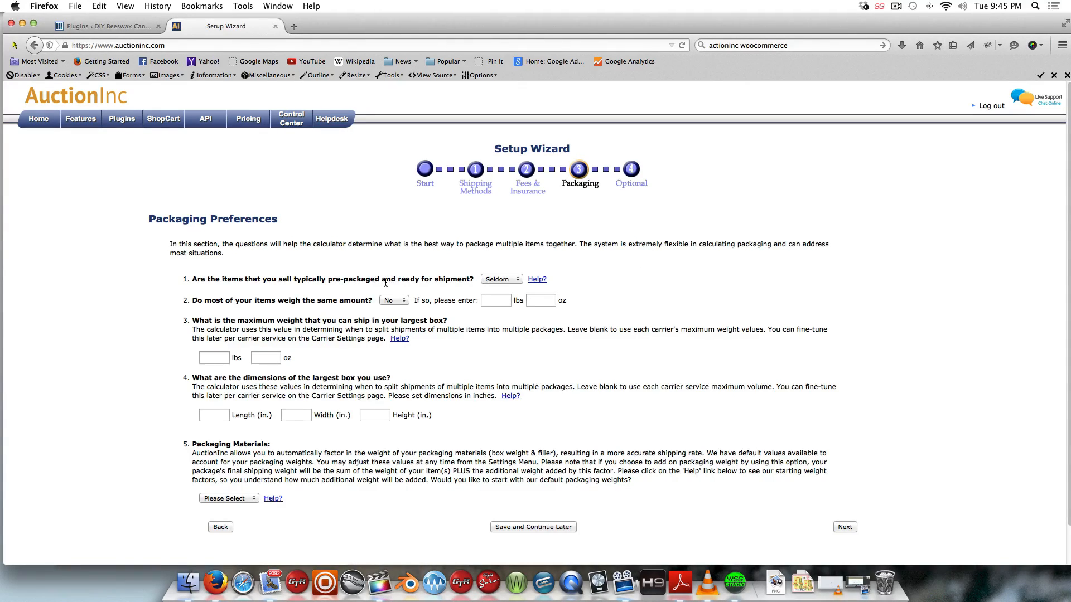
Step: Check the pre-packaged item choices, keeping Seldom, and specify that most items weigh the same amount, 8 oz
click(518, 282)
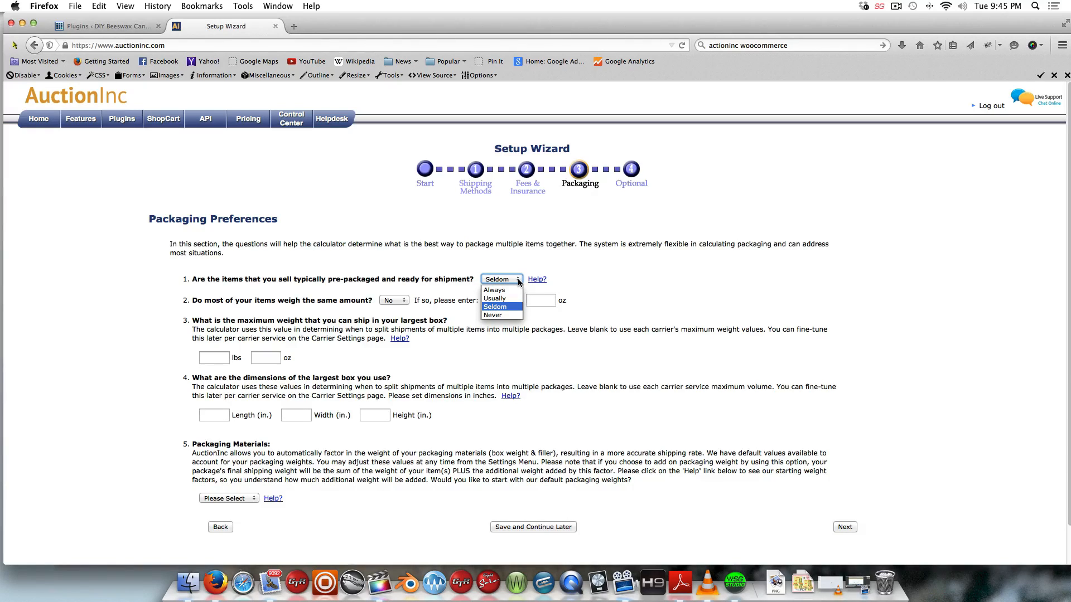
click(567, 276)
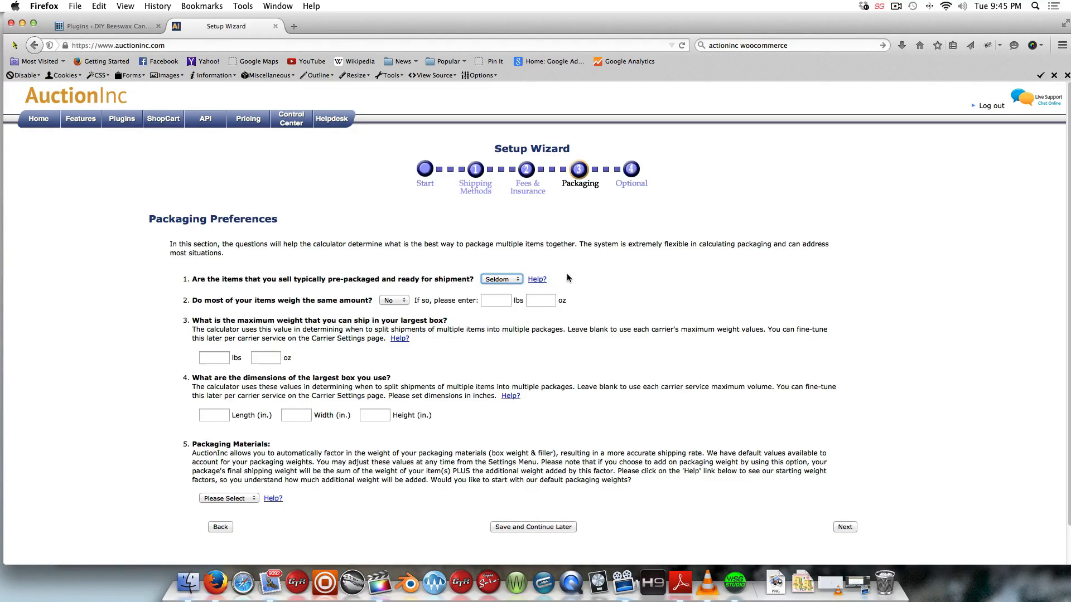
click(405, 303)
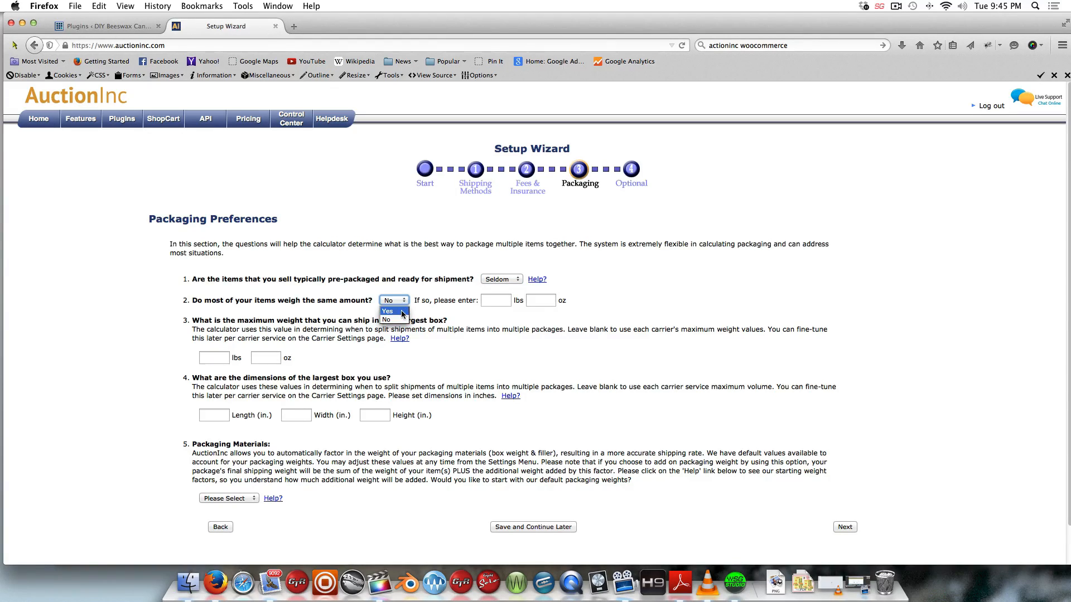
click(390, 310)
click(503, 301)
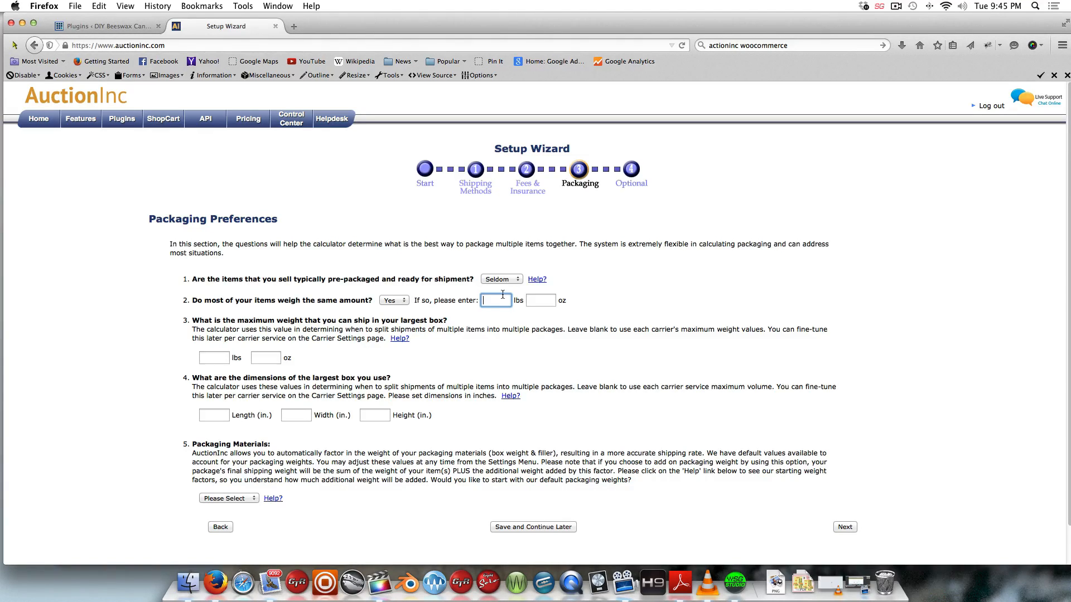
click(548, 300)
text(8)
Step: Choose Yes for starting with the default packaging weights and continue to the Optional stage
scroll(704, 341, down, 2)
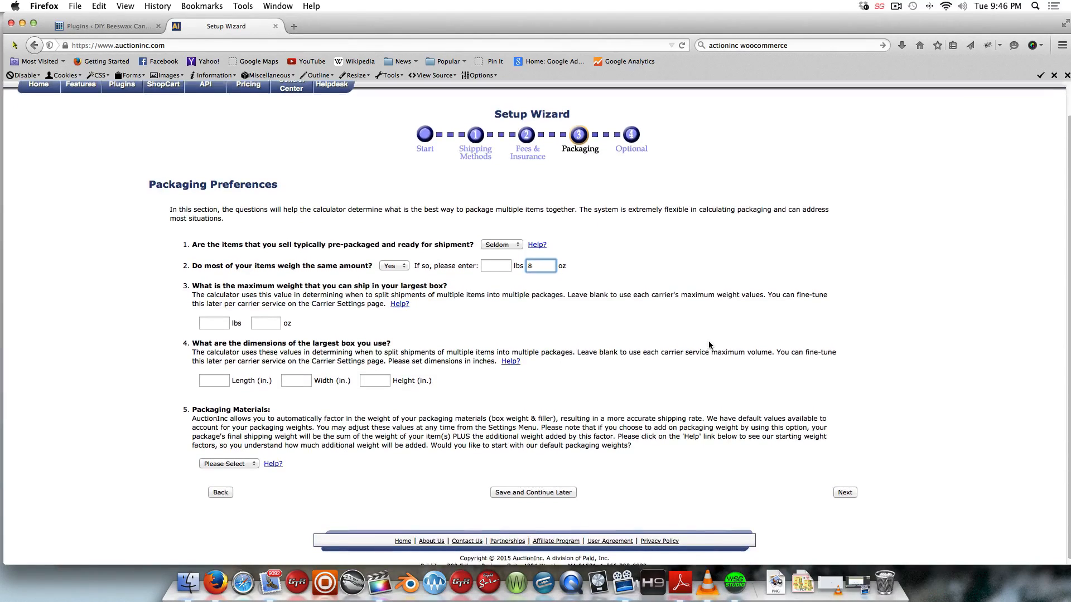
scroll(709, 343, down, 1)
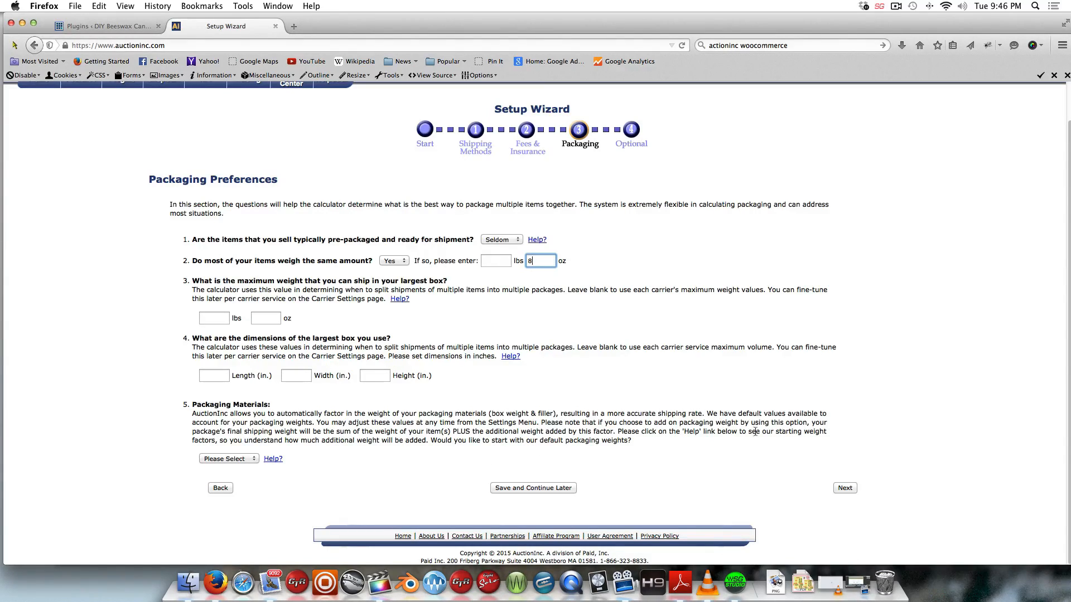
click(239, 460)
click(352, 448)
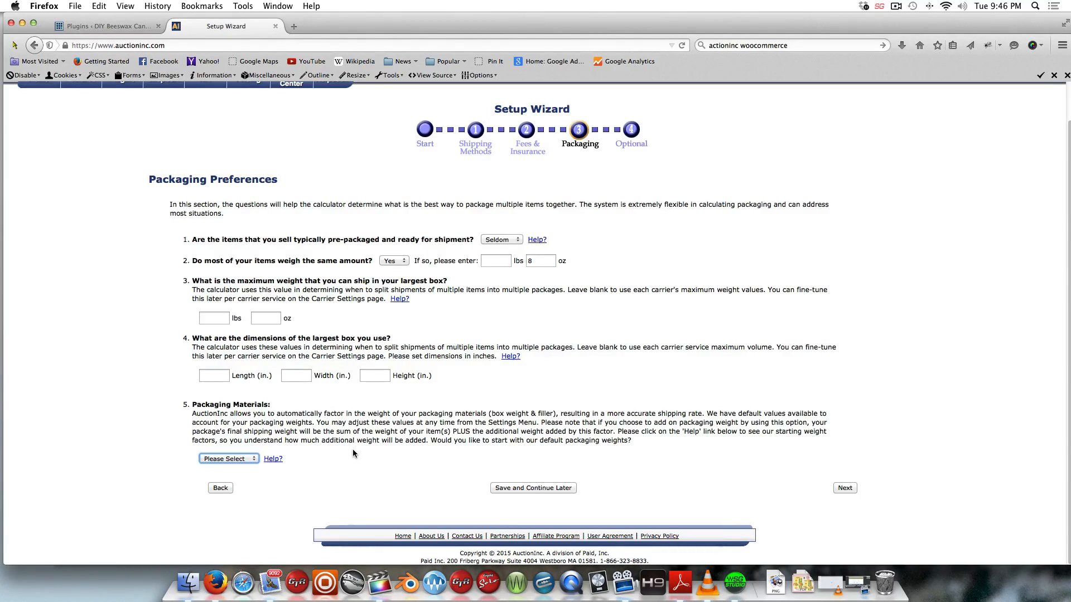
click(240, 459)
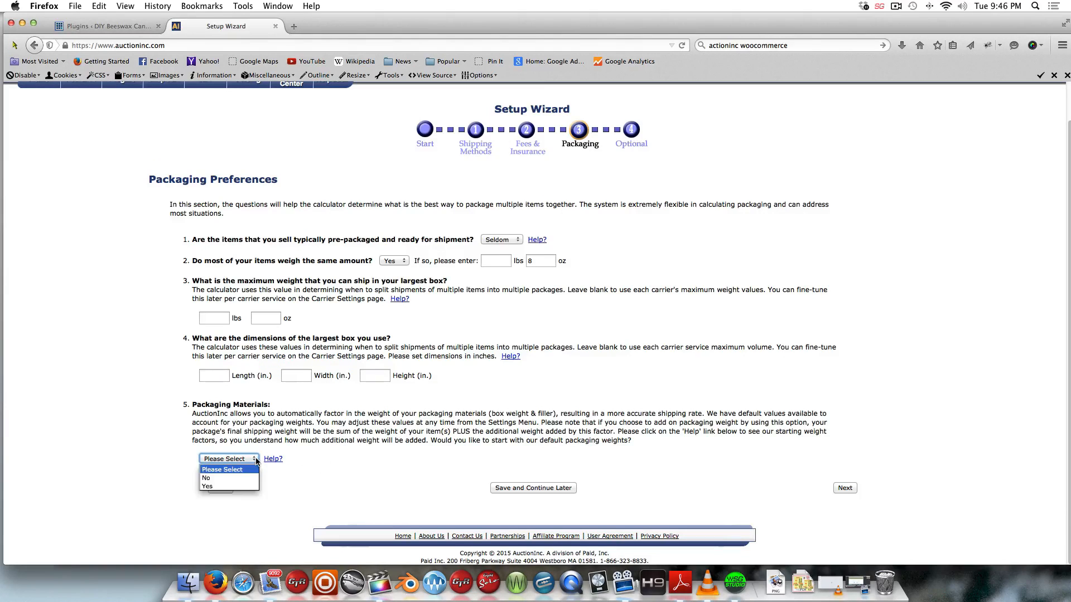
click(229, 487)
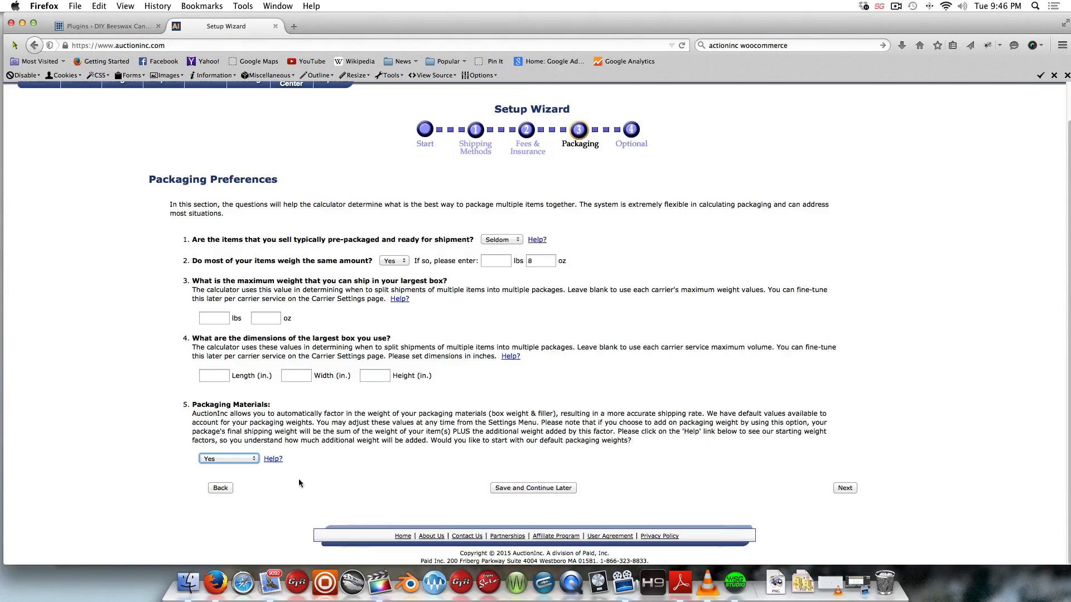
click(851, 489)
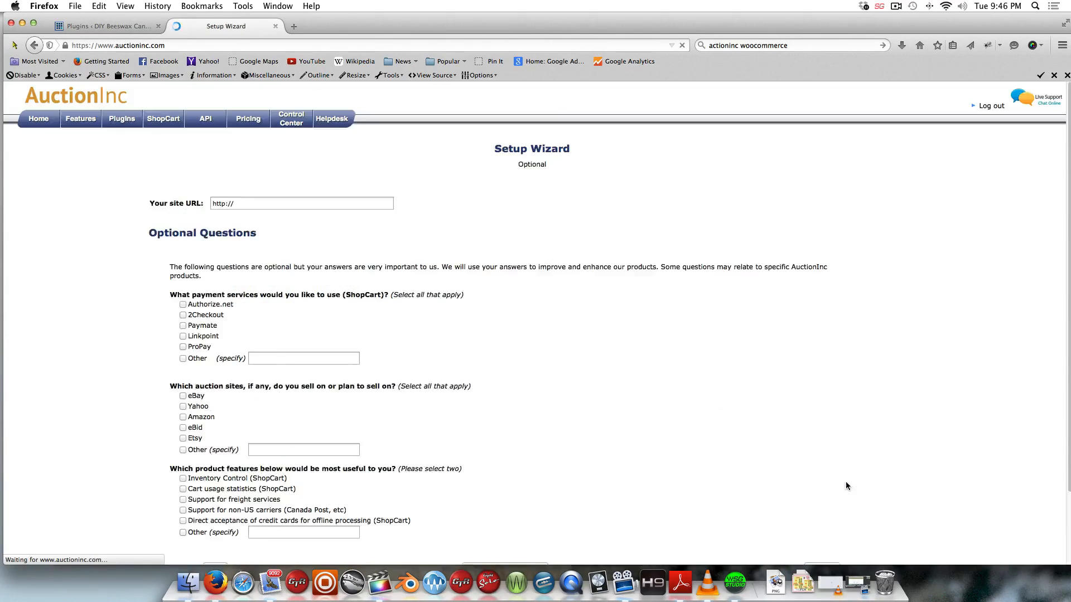
scroll(489, 349, down, 2)
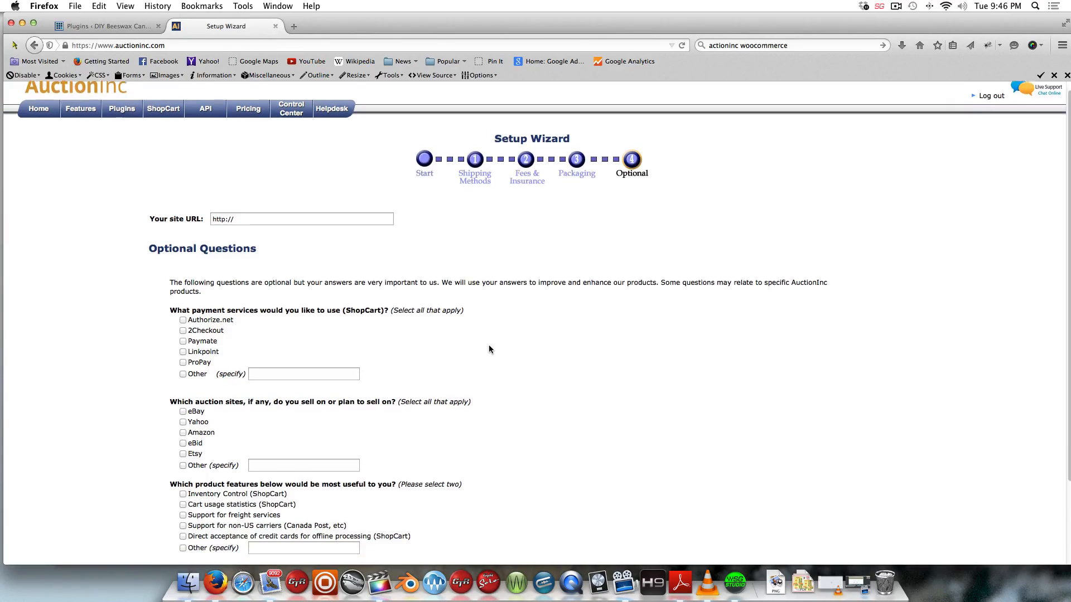
click(256, 191)
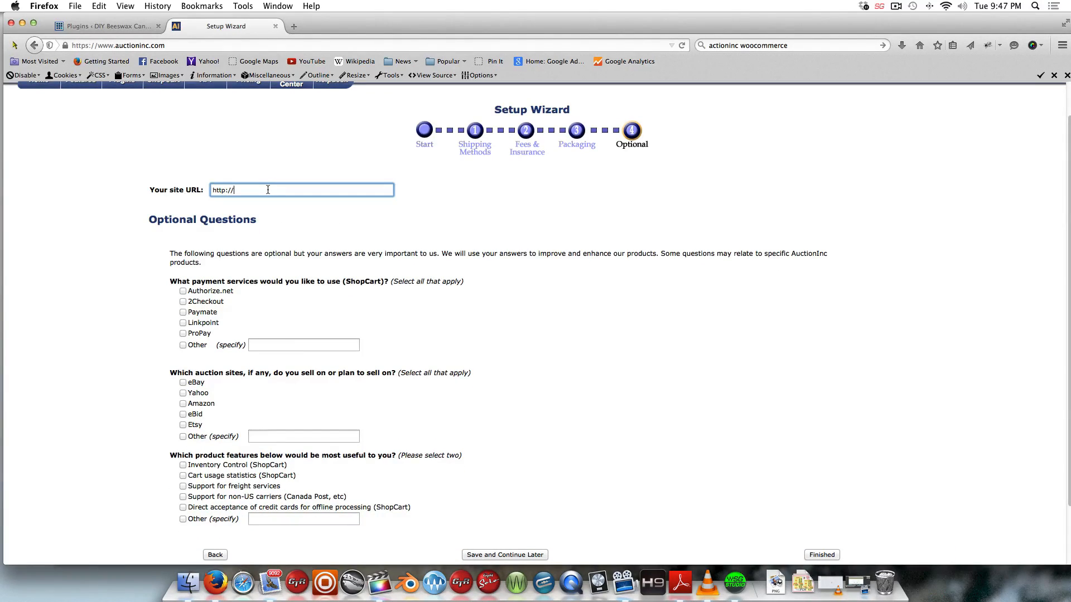
text(www.diybeeswaxcandles.com)
scroll(410, 306, down, 3)
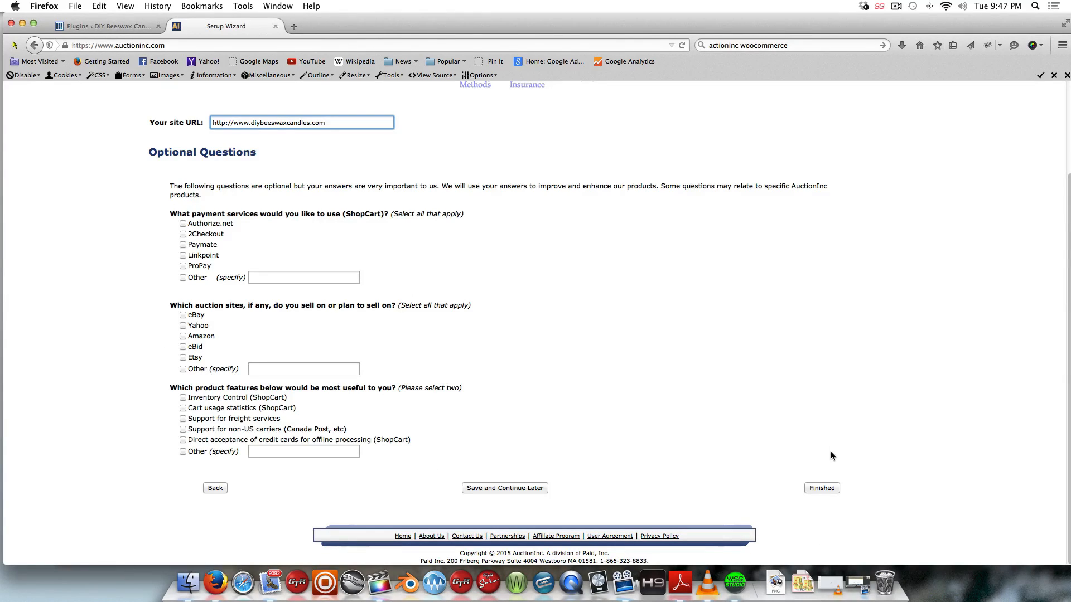
click(823, 490)
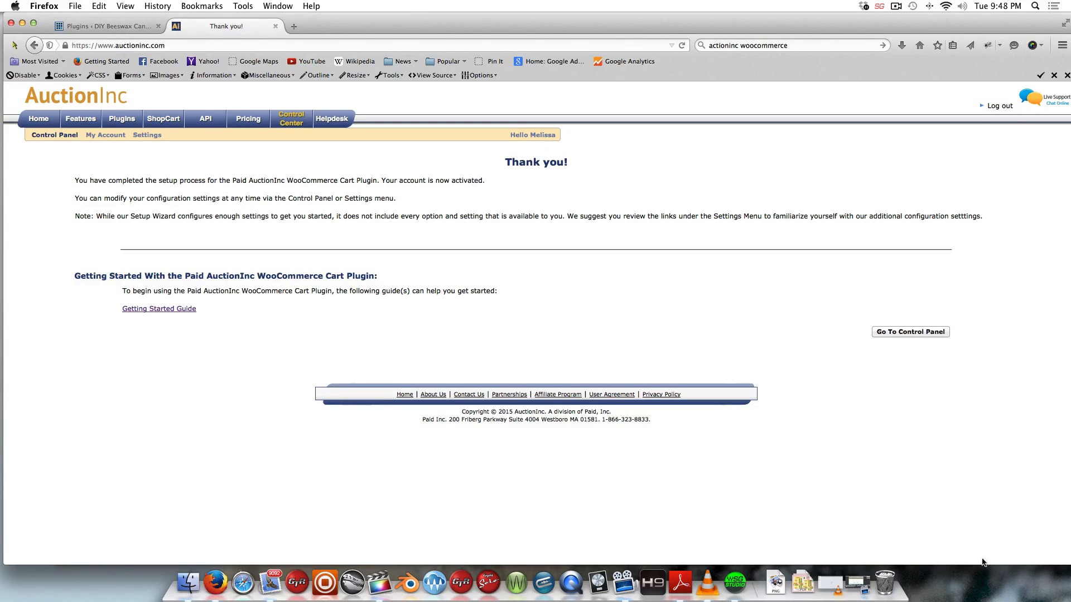
Step: Go to the AuctionInc Control Panel and open the Carrier Settings of the calculator configuration
click(923, 333)
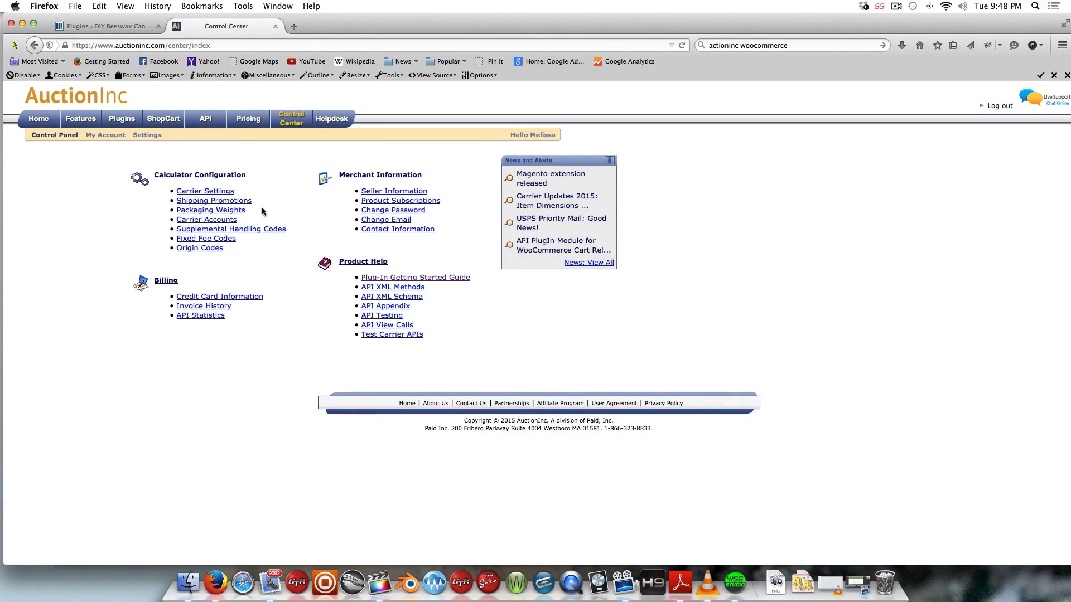
click(222, 193)
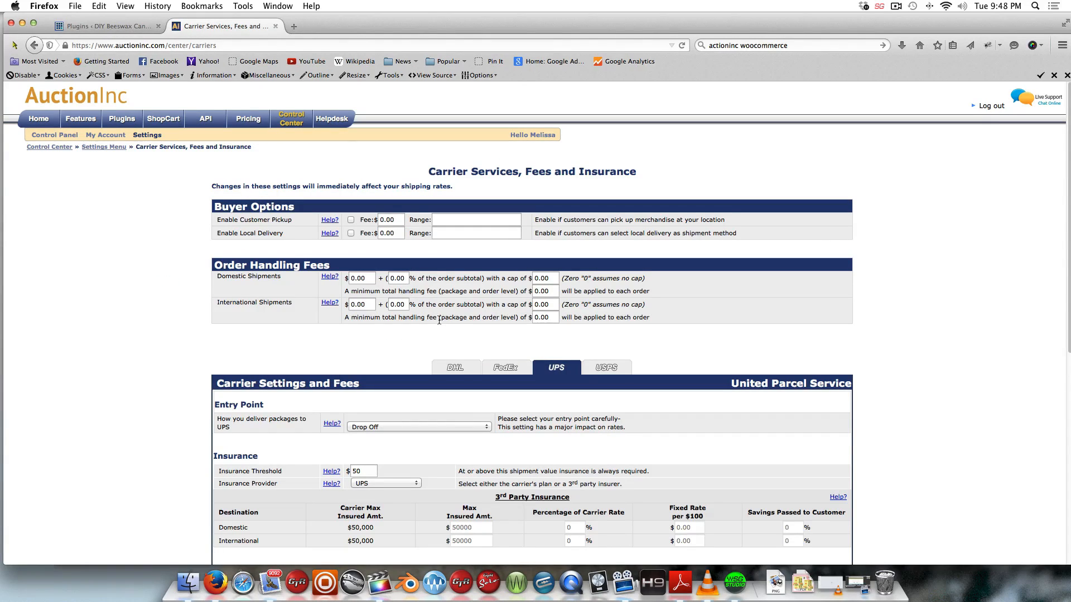
scroll(441, 317, down, 1)
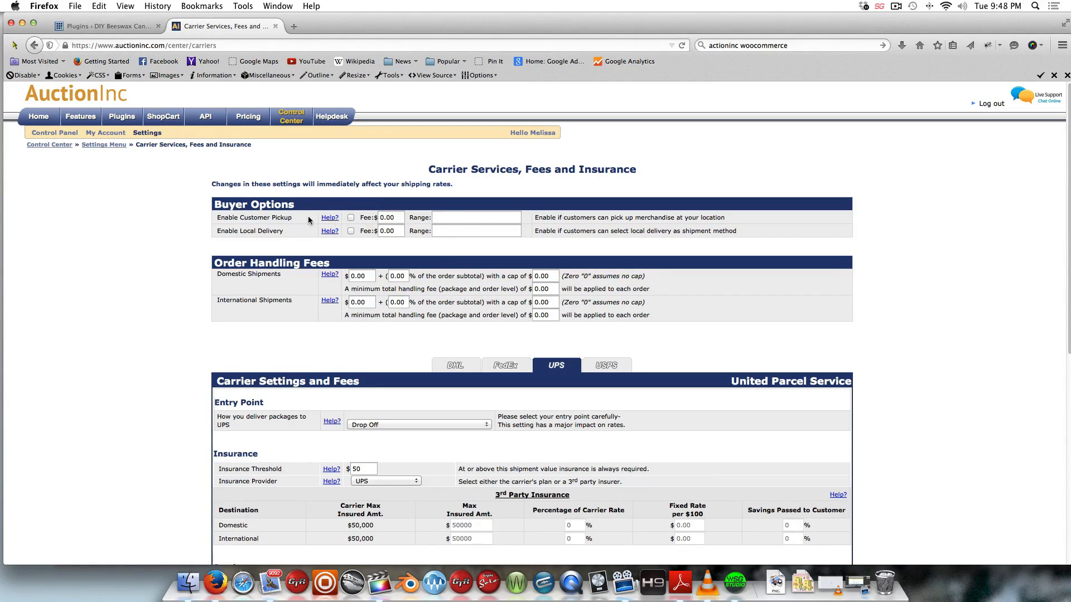
Step: Enable customer pickup and local delivery for buyers, with a local delivery range of 10 miles
click(351, 218)
click(351, 232)
click(450, 231)
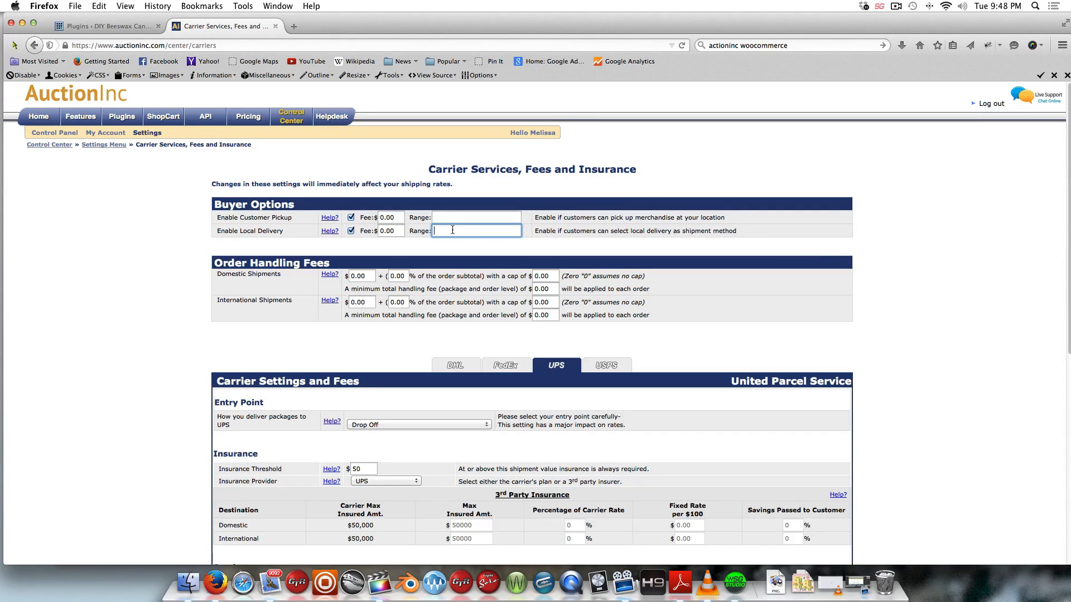
text(10 miles)
click(392, 231)
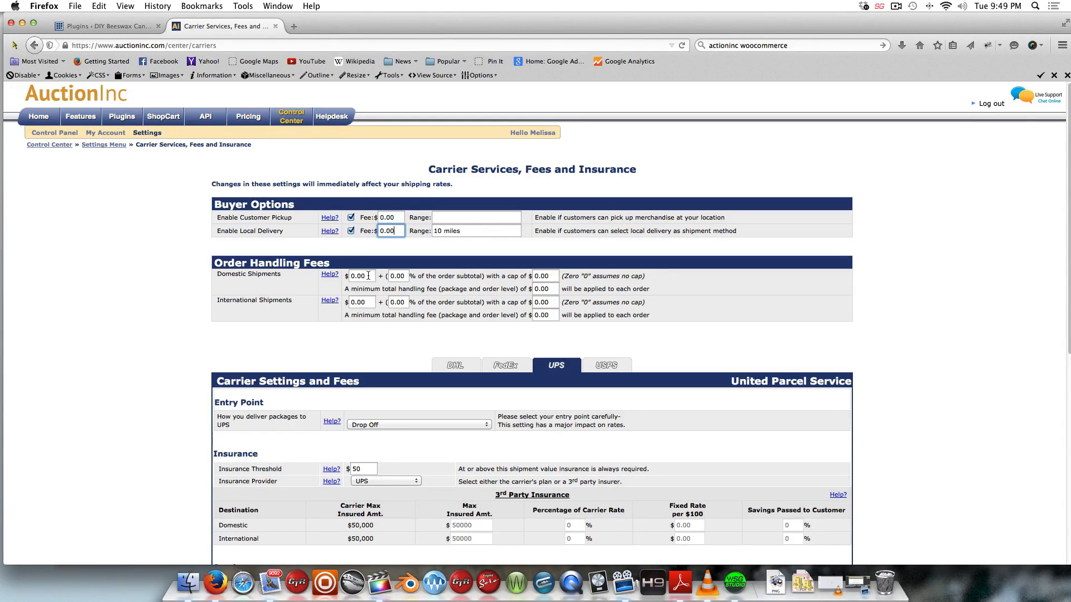
Step: Review the order handling fees and the UPS entry point, insurance, services and package handling fee settings
scroll(383, 285, down, 1)
scroll(382, 285, down, 5)
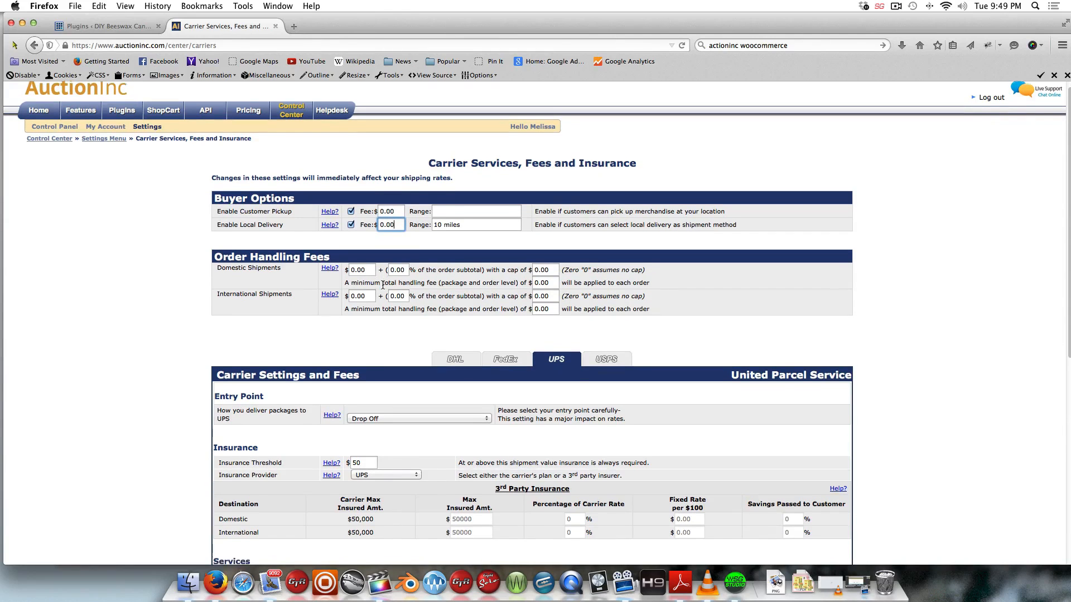
scroll(382, 285, down, 3)
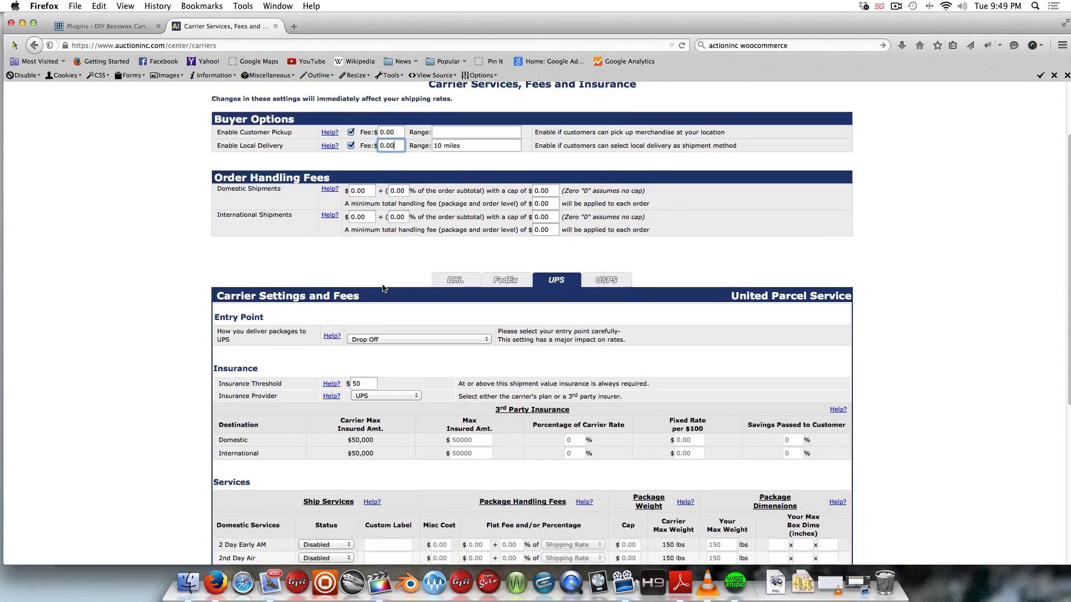
scroll(378, 281, down, 10)
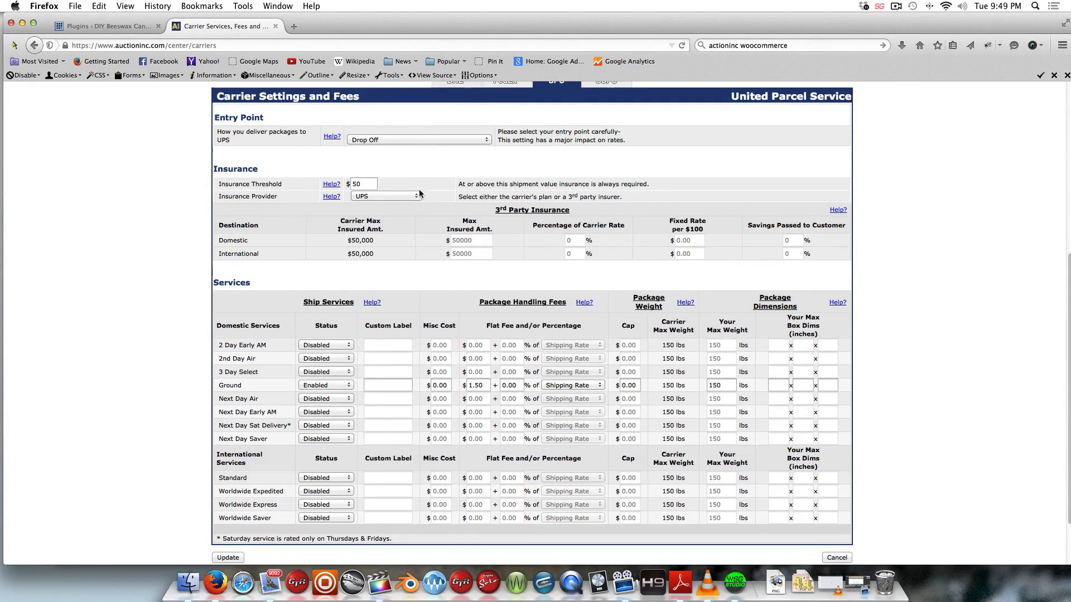
scroll(445, 208, down, 3)
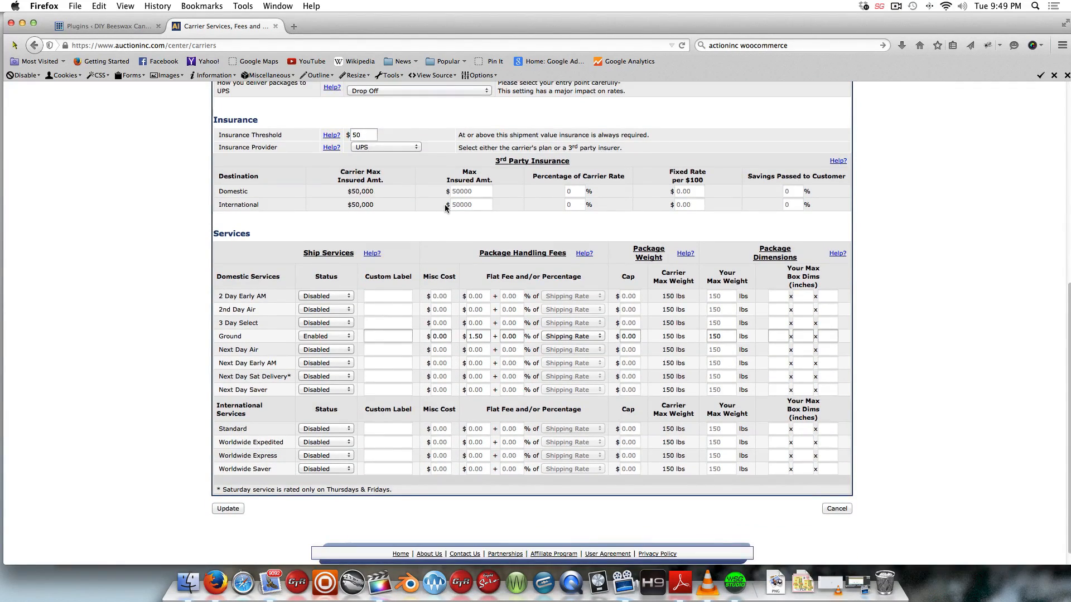
scroll(445, 208, down, 1)
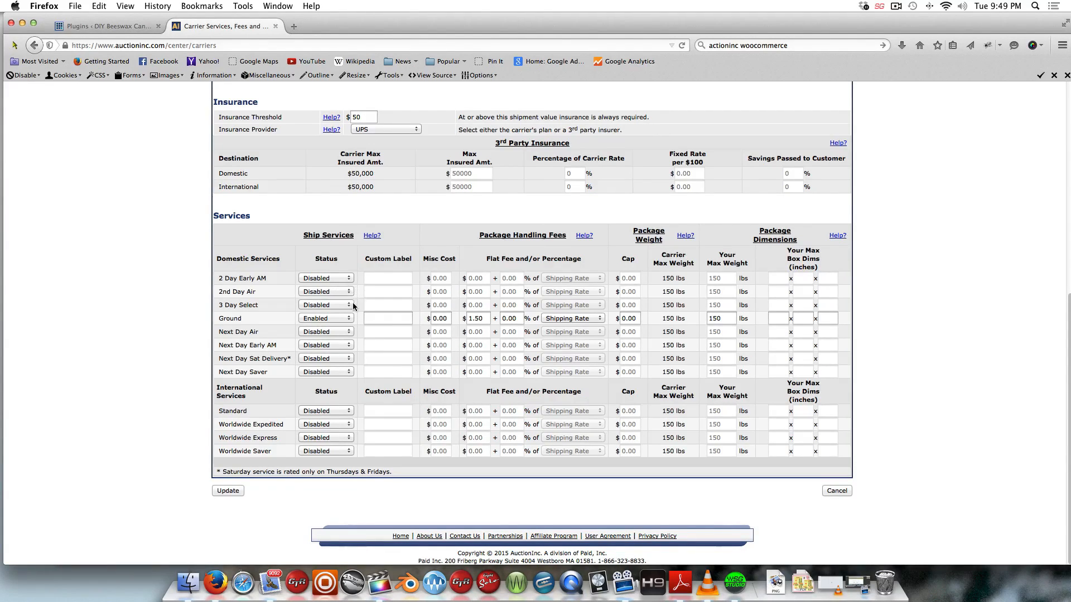
scroll(478, 305, up, 1)
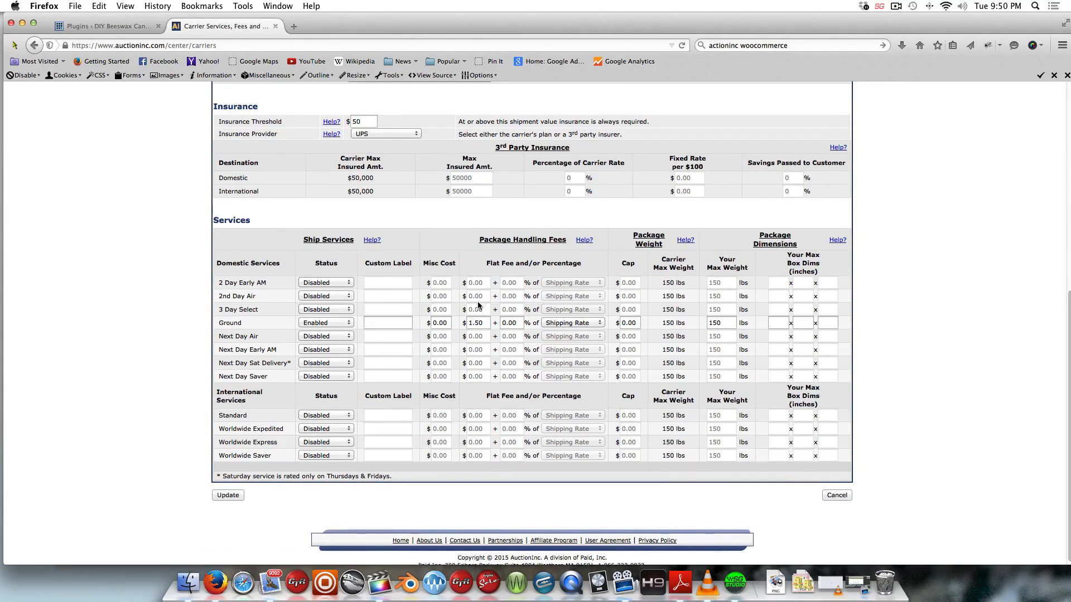
scroll(478, 305, up, 3)
scroll(478, 305, down, 3)
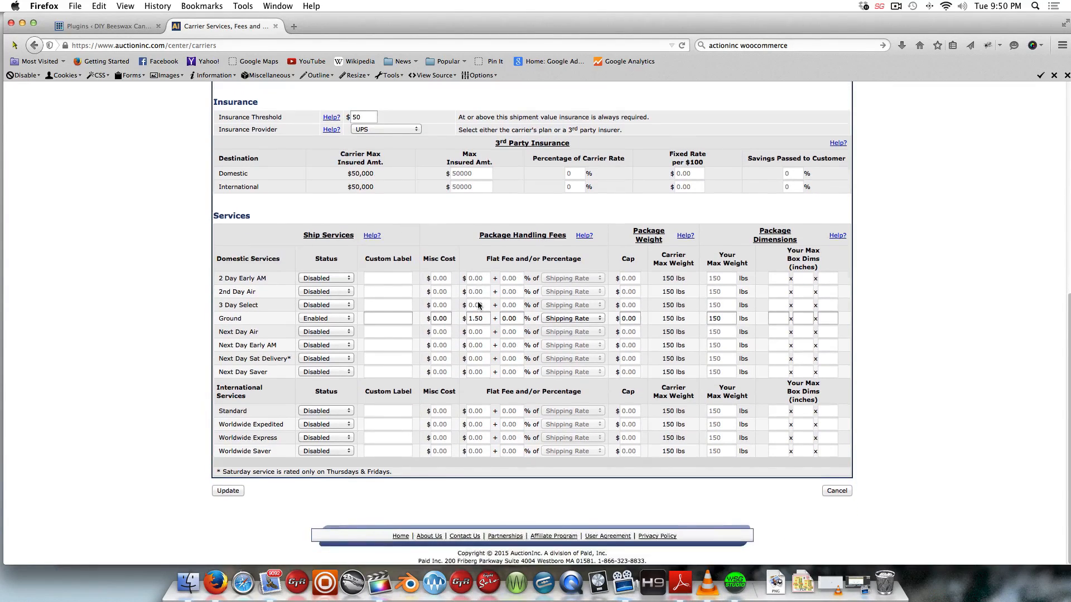
scroll(478, 305, up, 10)
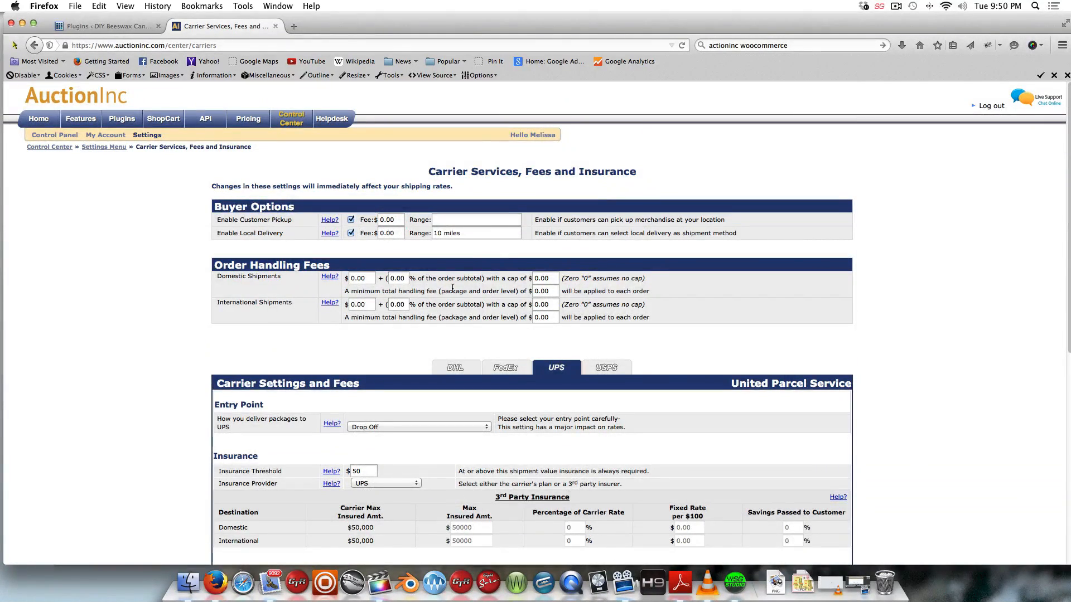
scroll(426, 178, down, 8)
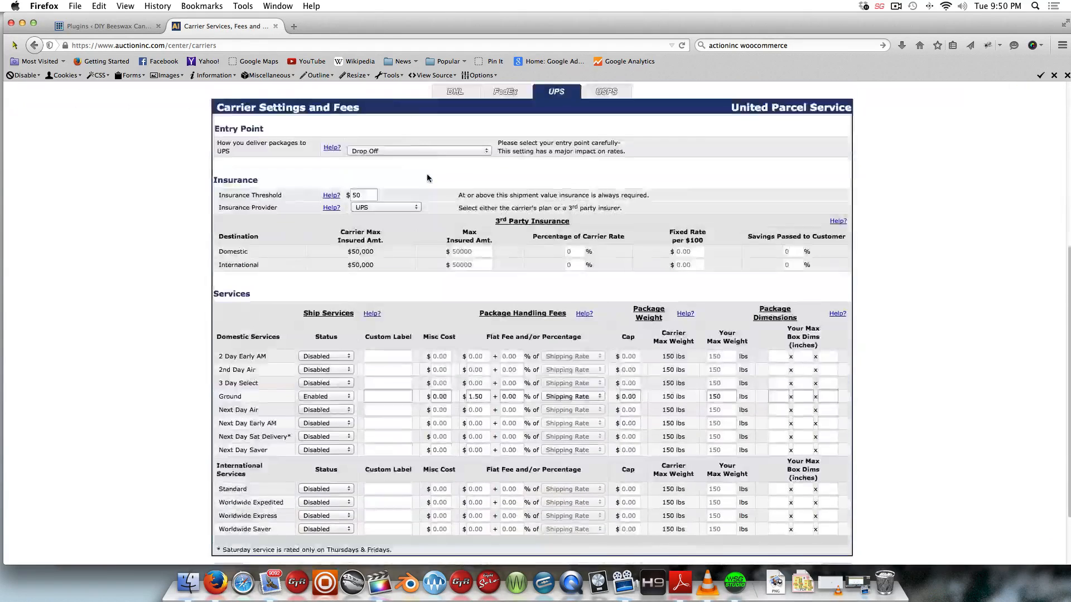
scroll(427, 178, down, 3)
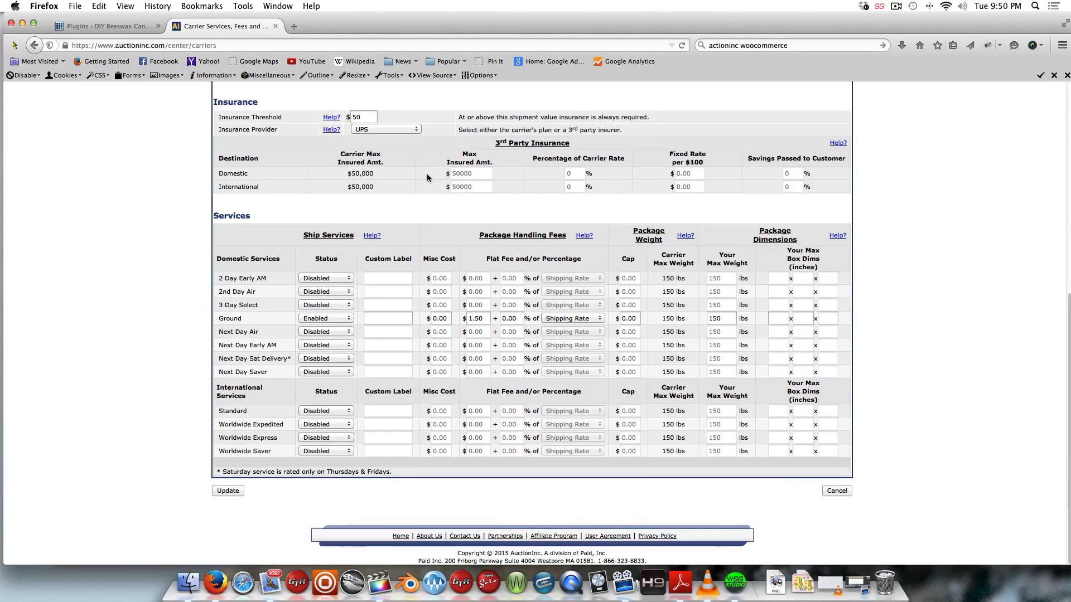
Step: Save the updated carrier settings and switch to the USPS carrier settings, saving before continuing
click(230, 492)
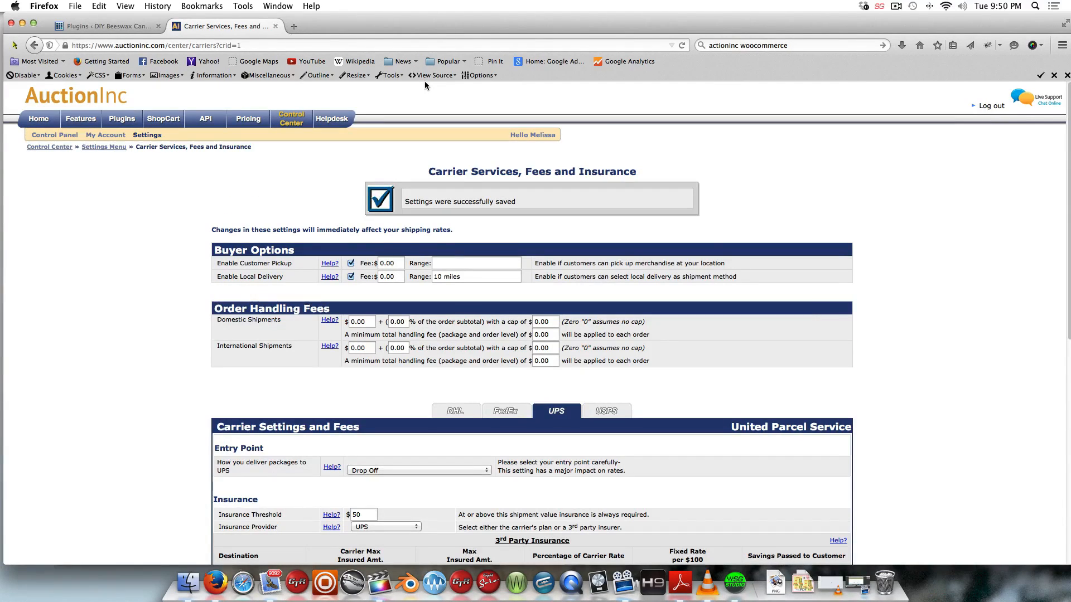
scroll(604, 223, down, 5)
click(603, 101)
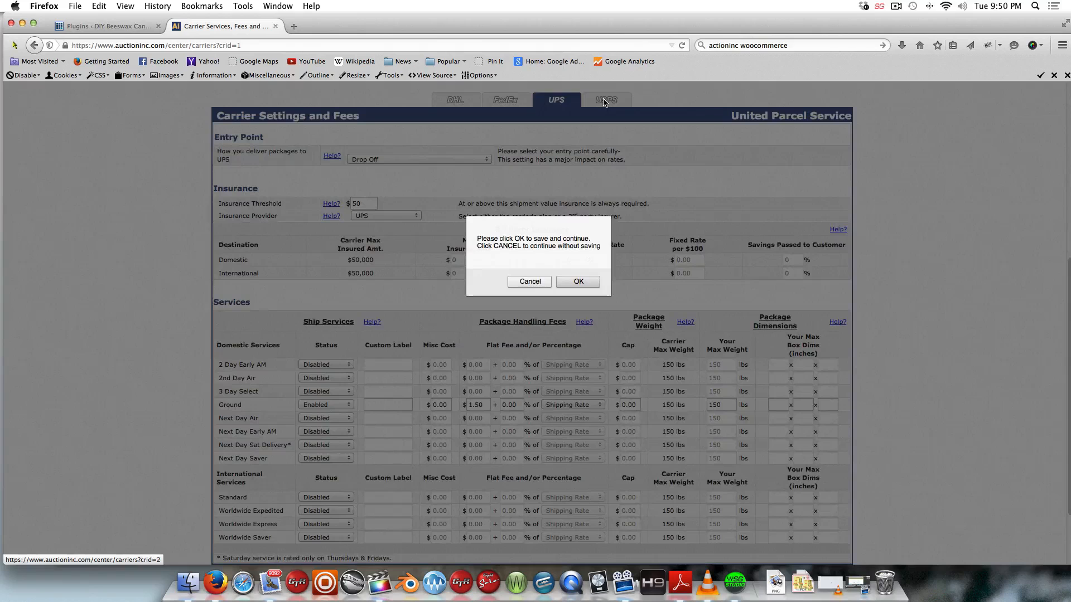
click(577, 280)
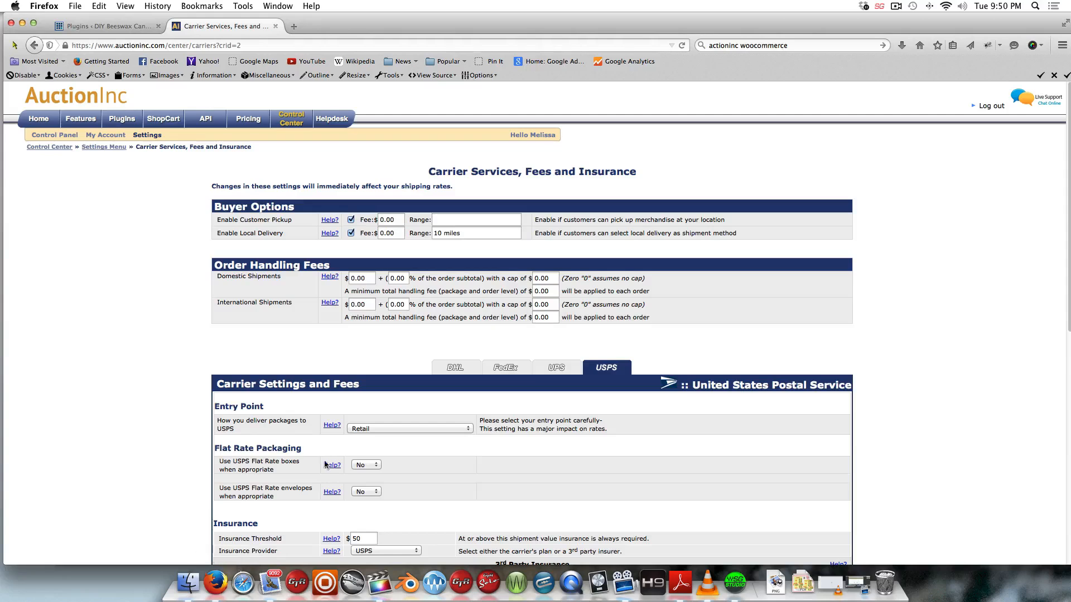
Step: Set the use of USPS Flat Rate boxes when appropriate to Yes and open the help for that option
scroll(342, 458, down, 3)
scroll(342, 459, down, 2)
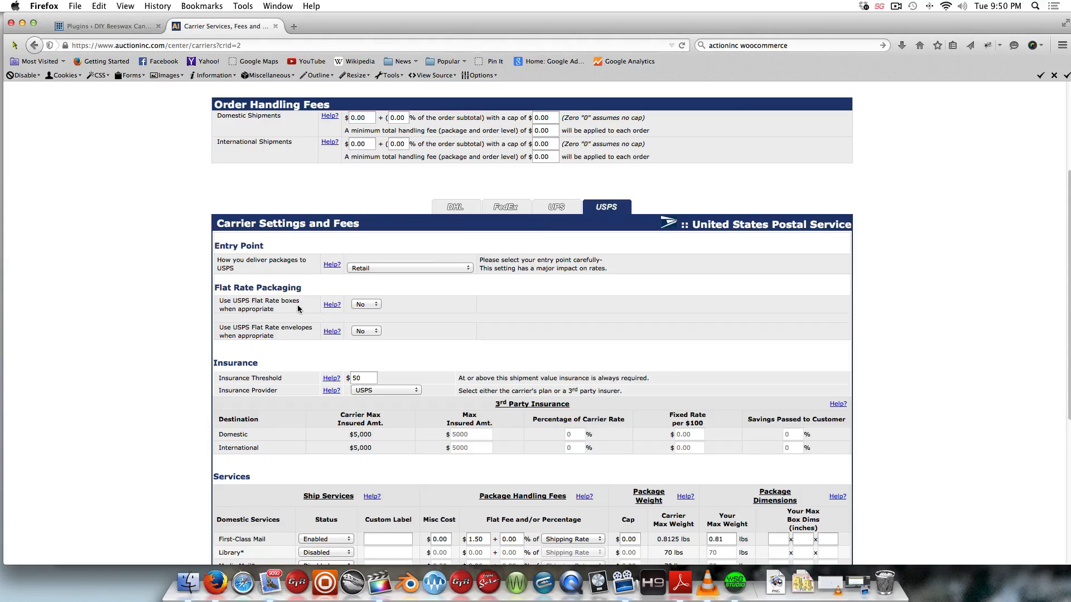
click(366, 306)
scroll(413, 340, down, 3)
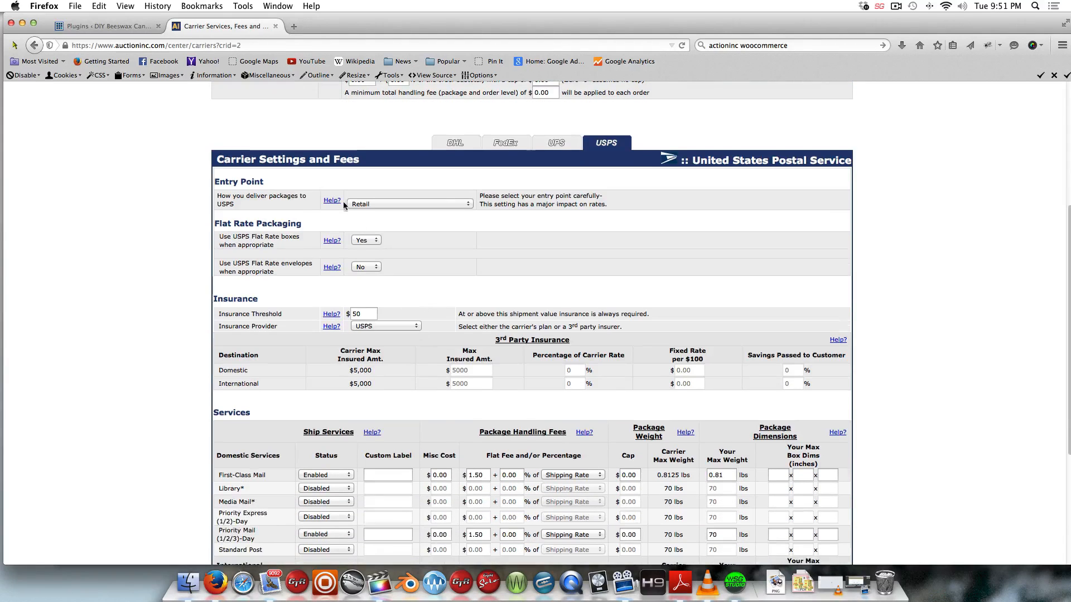
click(332, 244)
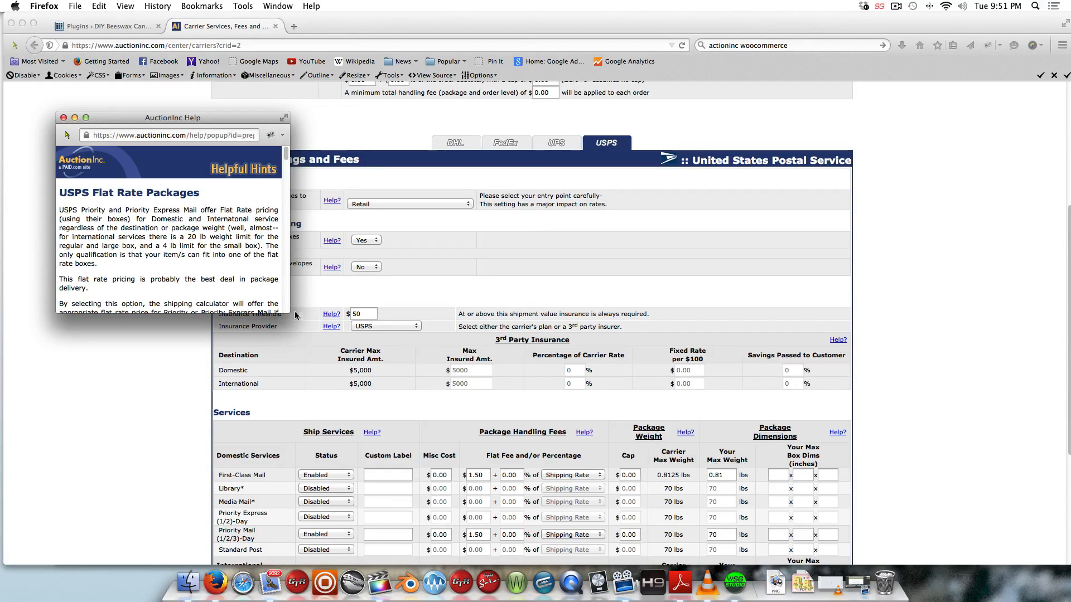
Step: Enlarge the USPS Flat Rate Packages help window, examine the conditions, box sizes and price tables, and close it
drag(285, 311, 409, 414)
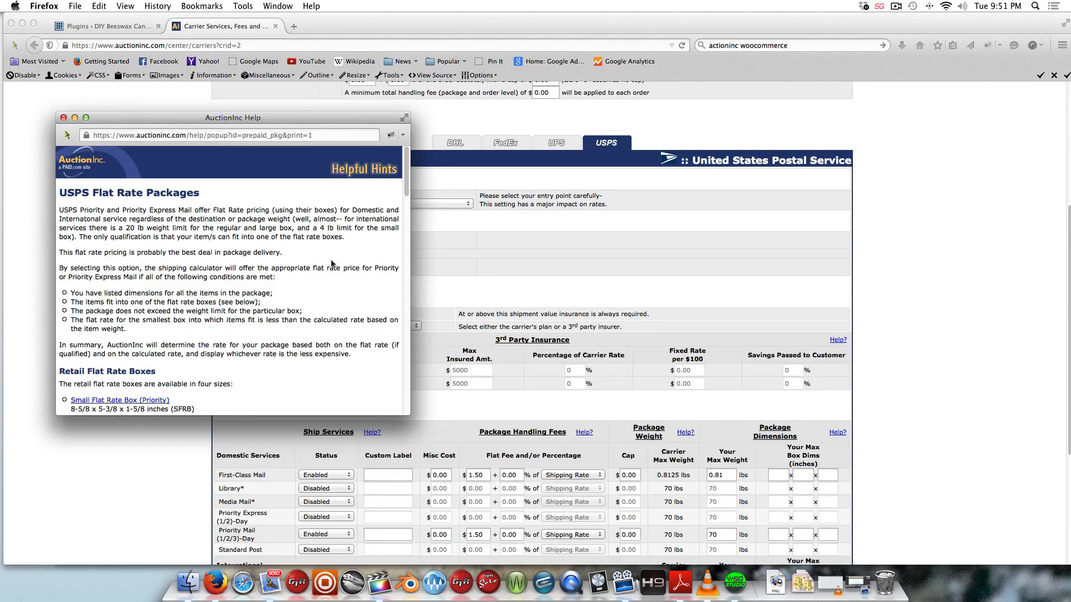
scroll(332, 262, down, 5)
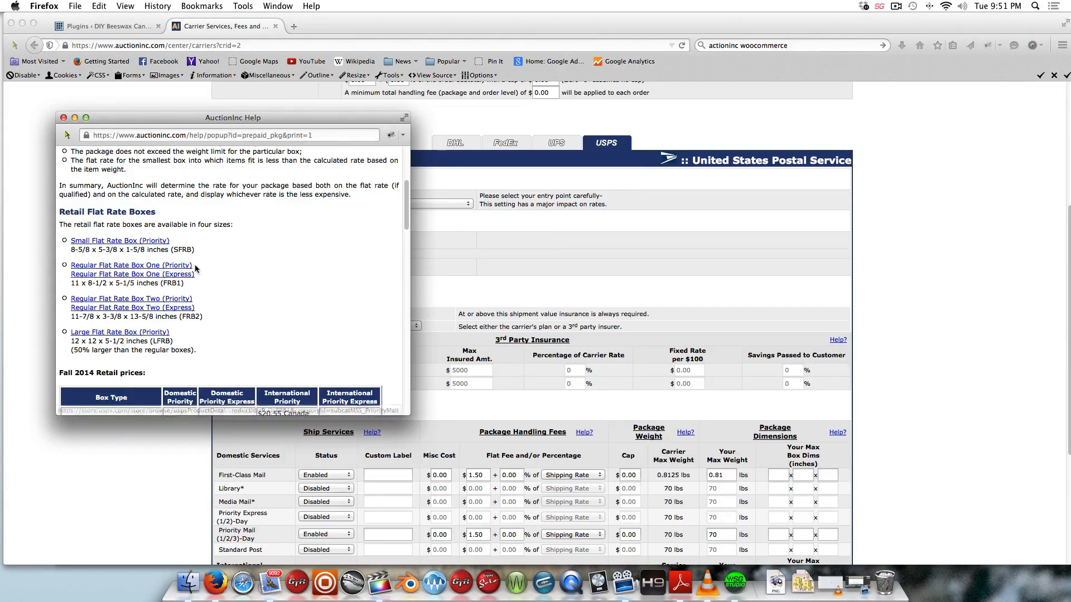
scroll(221, 272, down, 5)
scroll(220, 272, down, 5)
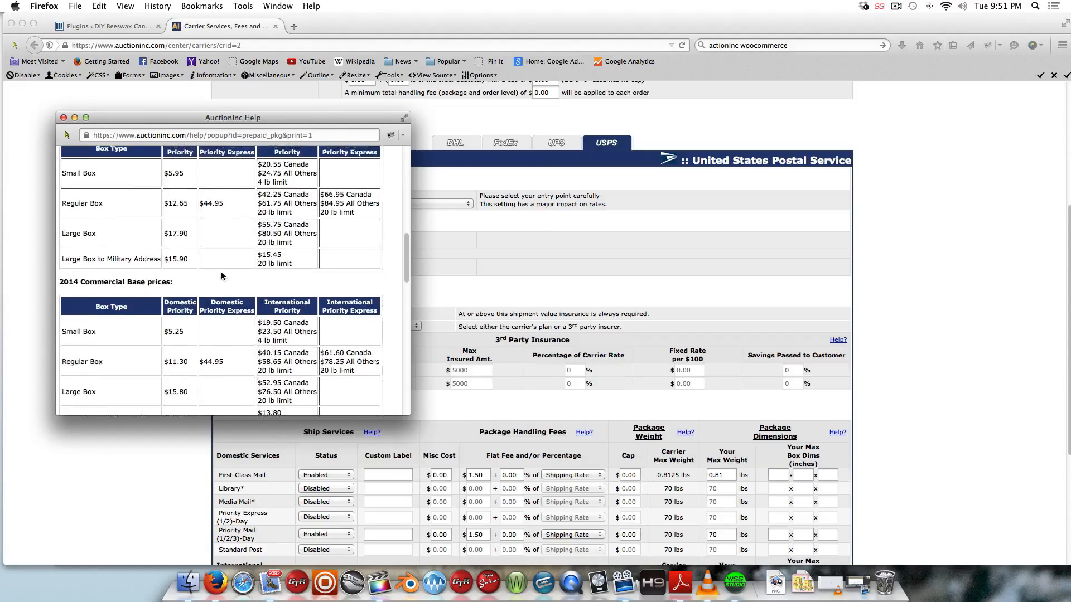
scroll(220, 272, up, 7)
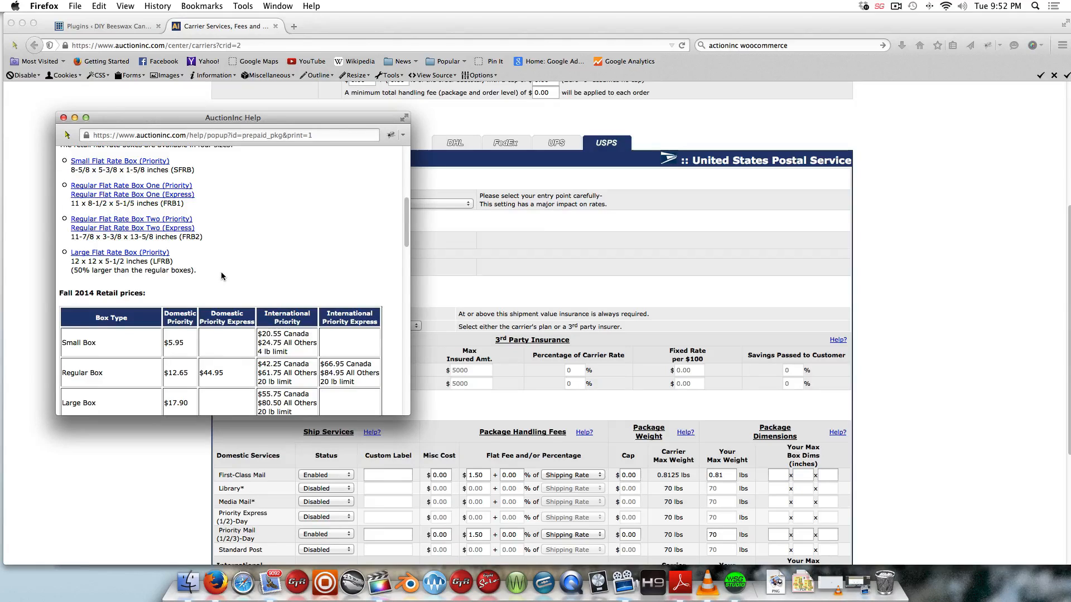
scroll(221, 273, up, 1)
scroll(212, 299, down, 4)
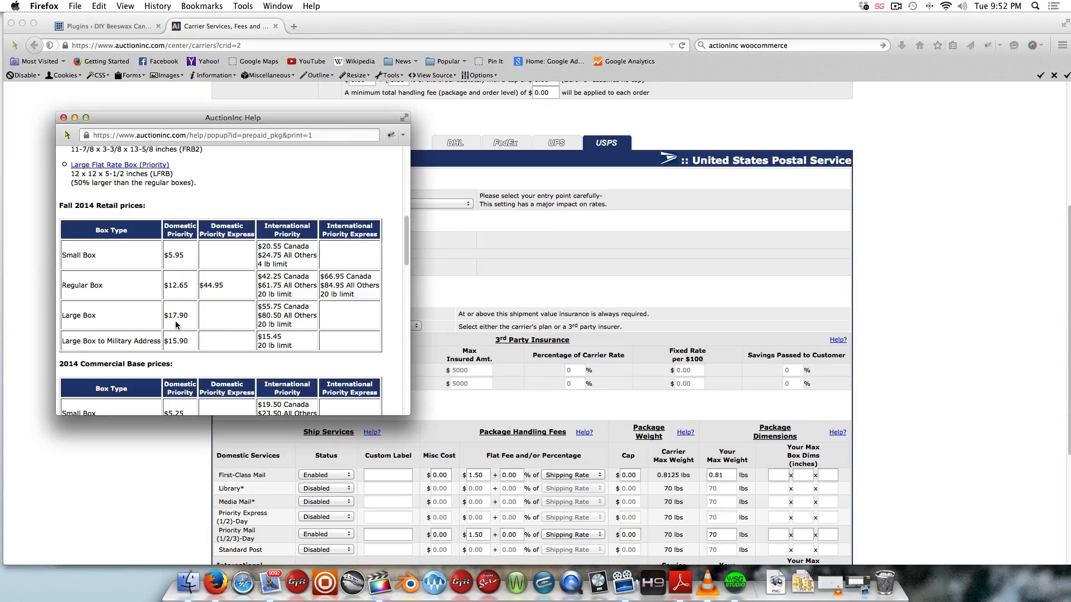
scroll(177, 325, down, 3)
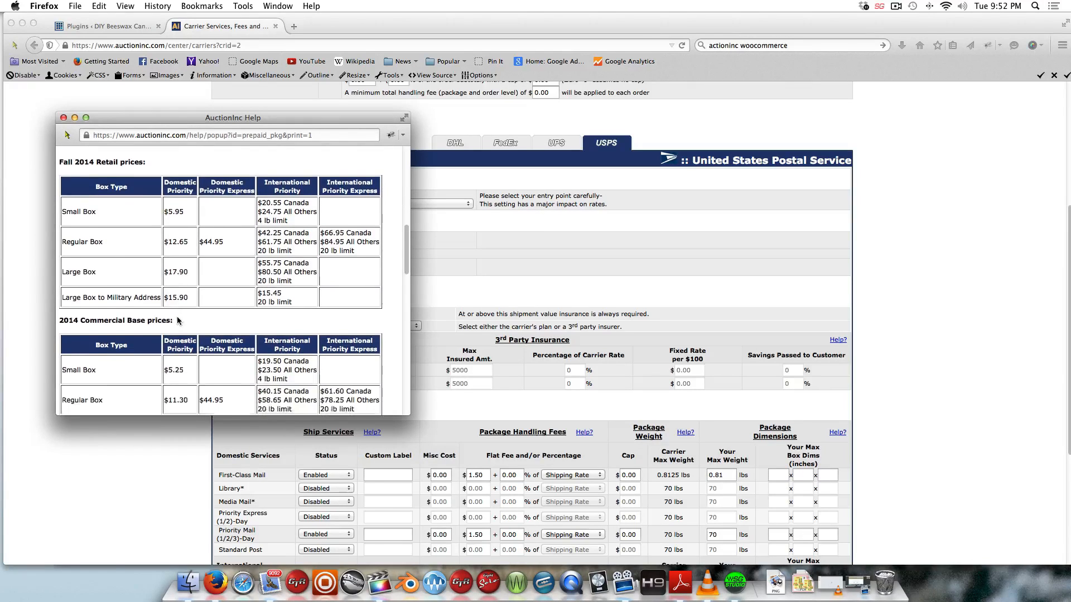
scroll(176, 318, down, 2)
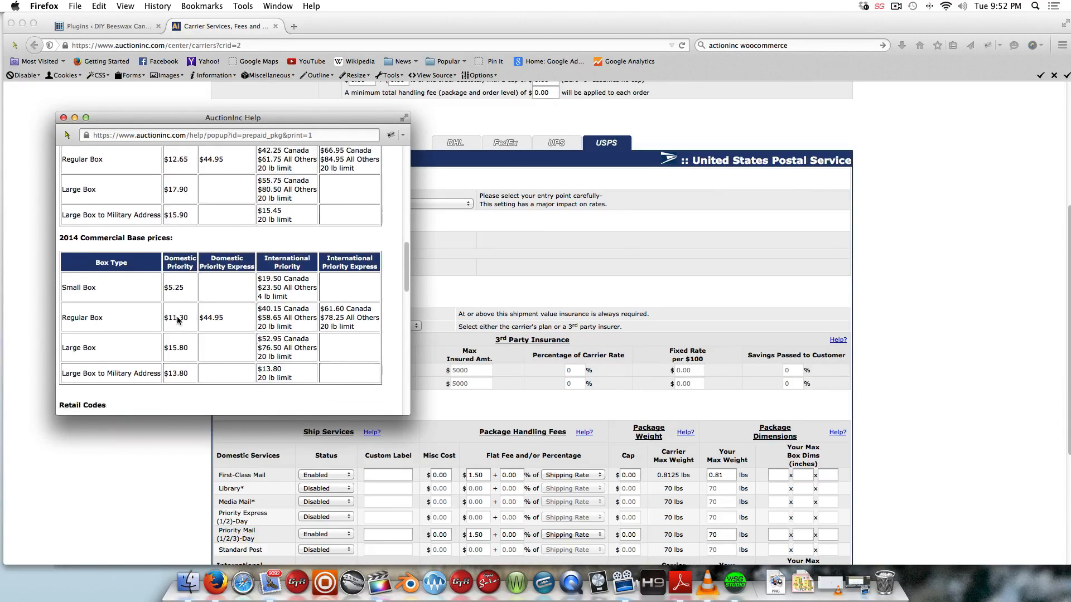
scroll(177, 319, up, 5)
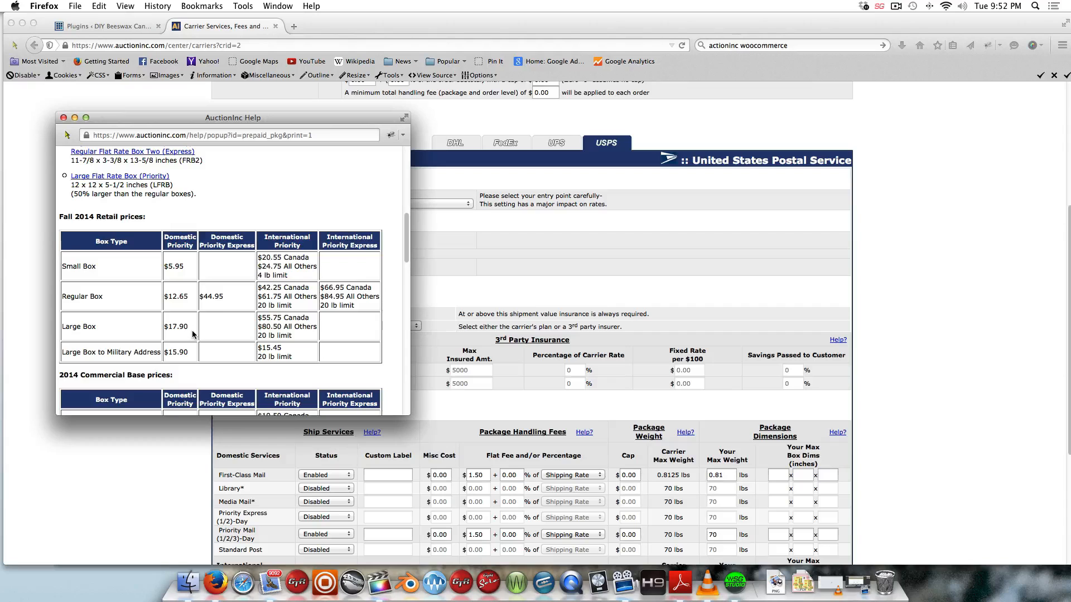
click(63, 118)
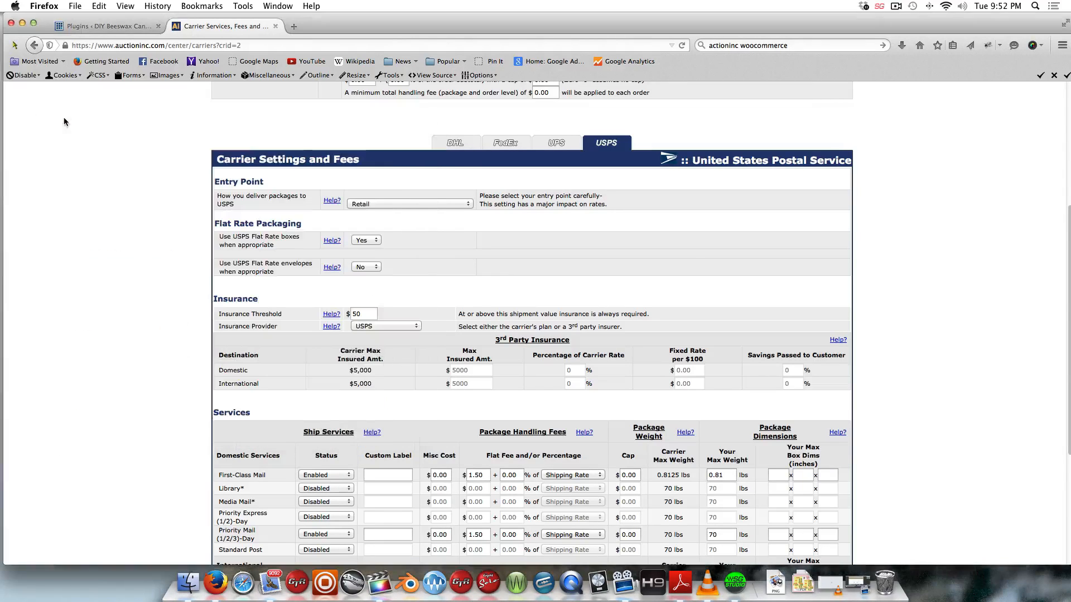
Step: Switch to the store's WordPress admin and open the WooCommerce shipping settings
scroll(676, 243, up, 8)
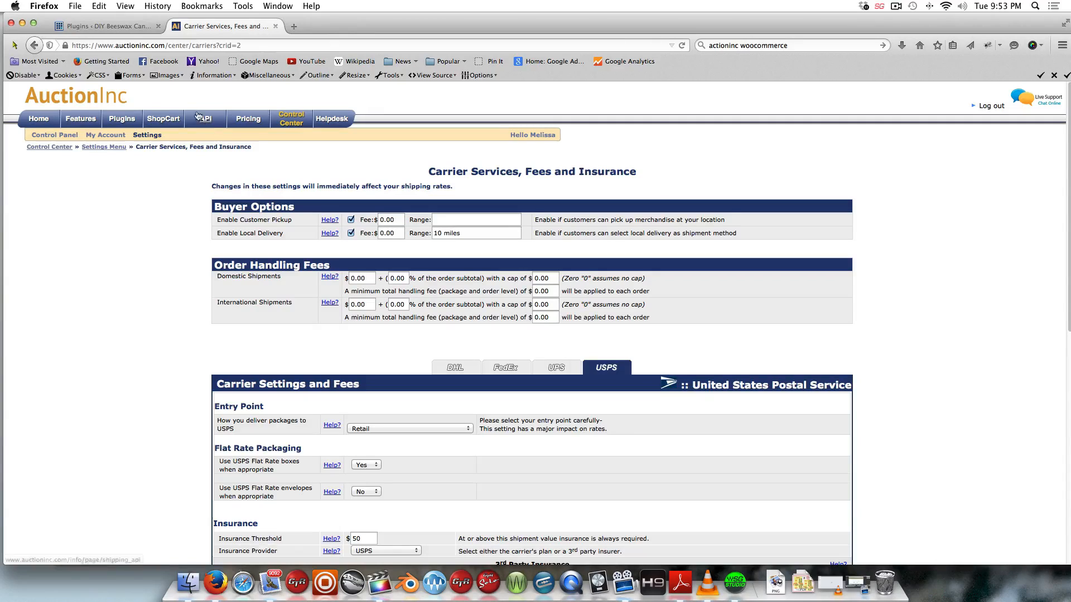
click(106, 26)
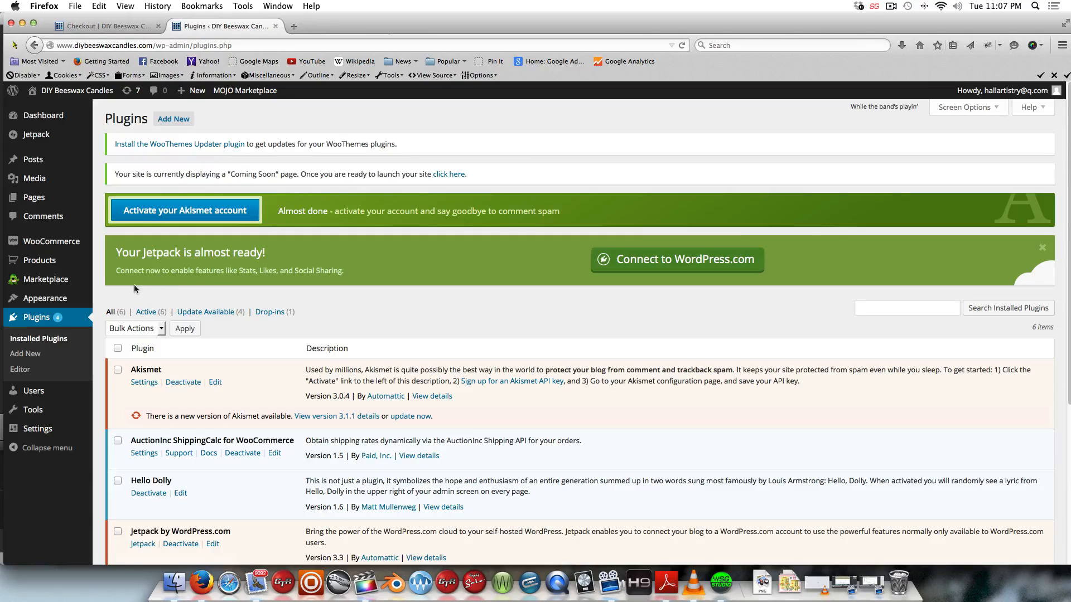
mouse_move(71, 237)
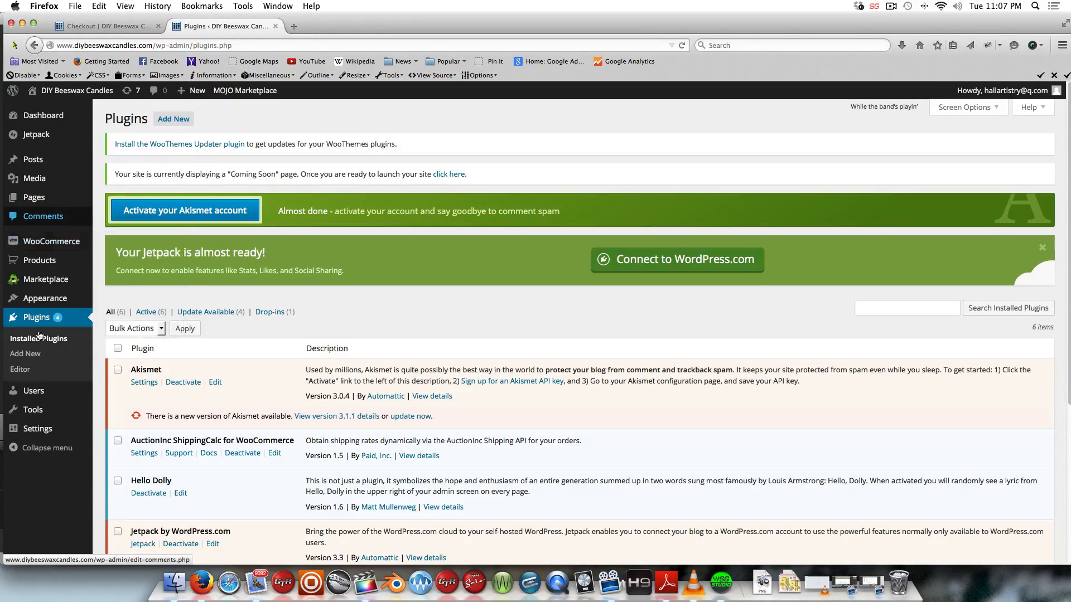
scroll(244, 404, down, 3)
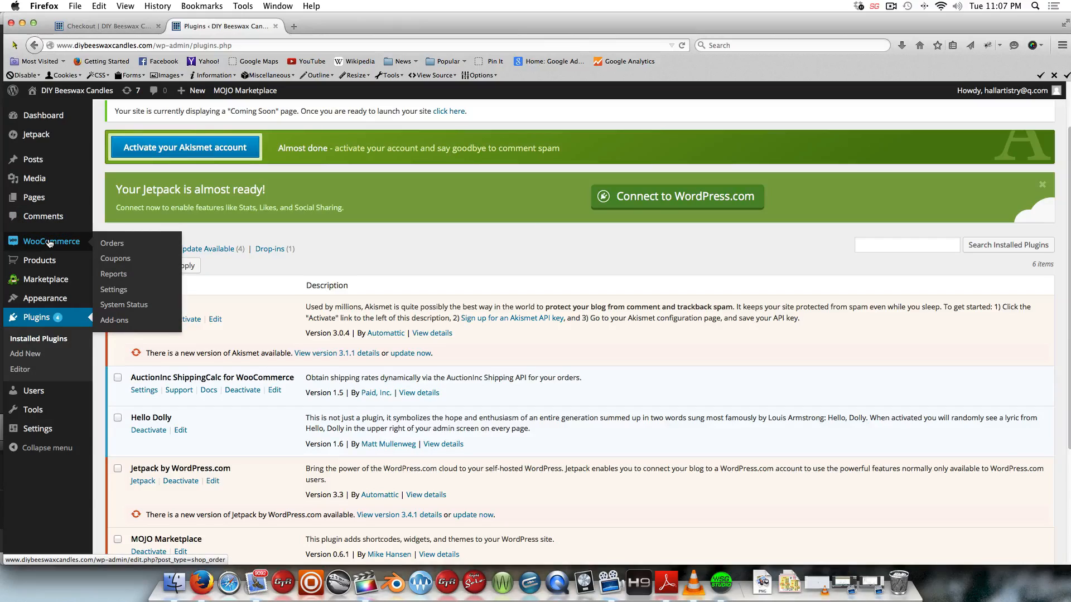
click(117, 291)
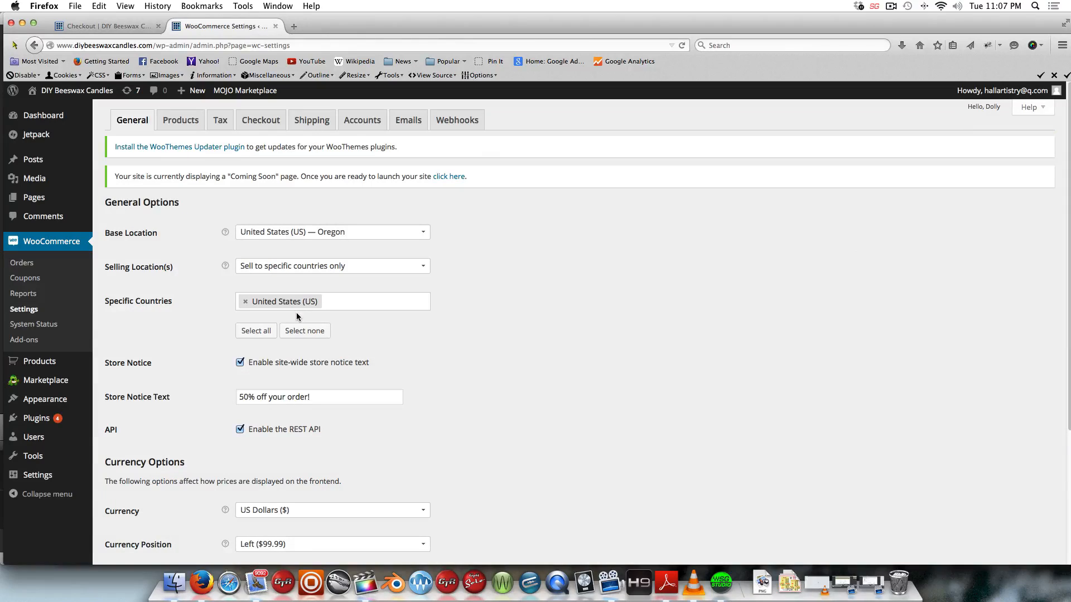
click(310, 123)
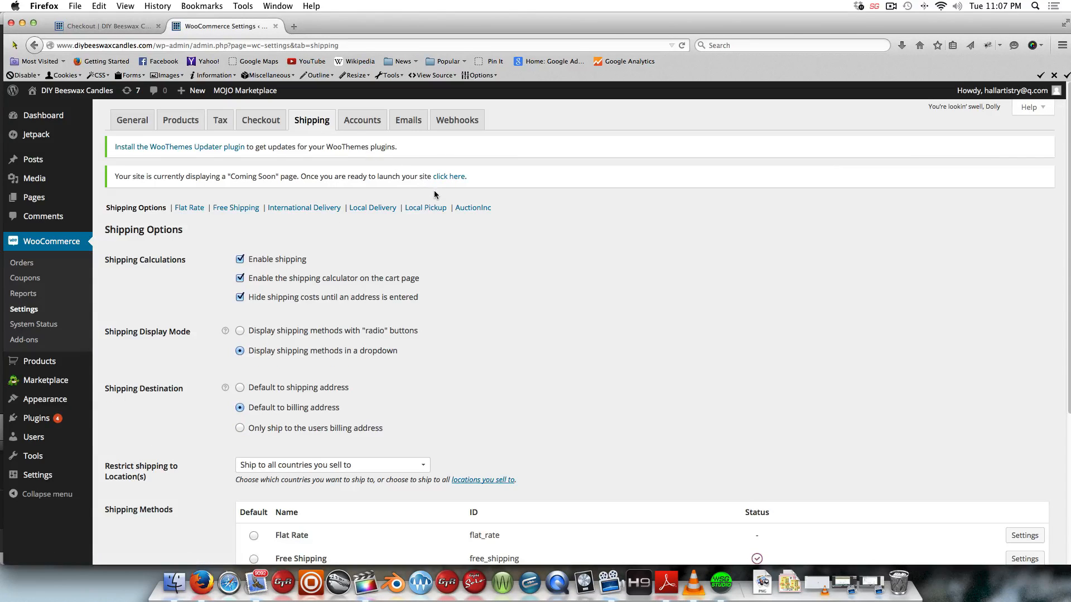
Step: Look over the available shipping methods and open the AuctionInc shipping method settings
scroll(480, 242, down, 1)
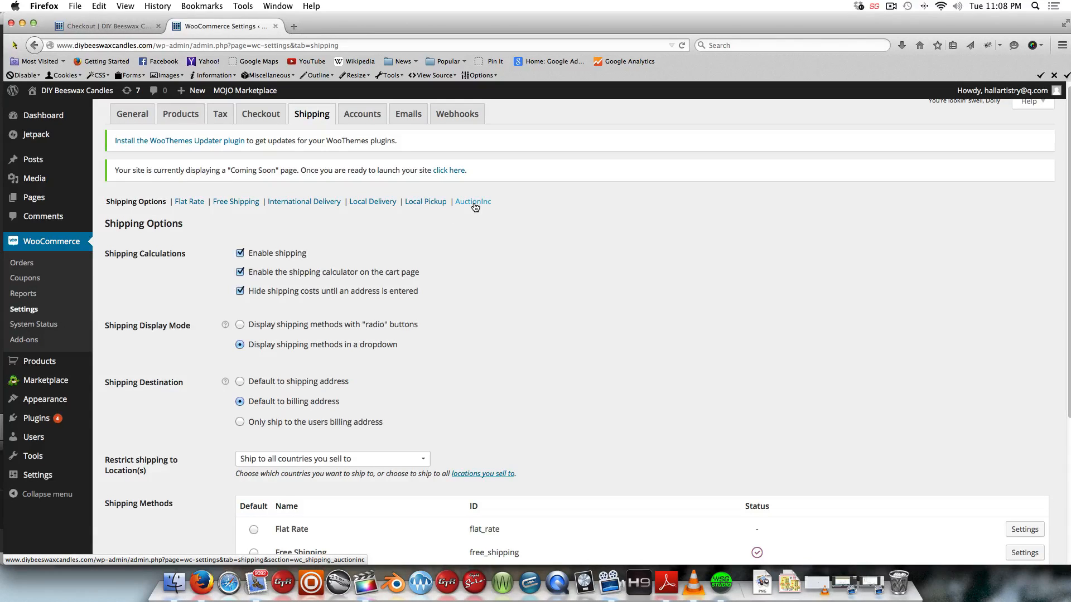
scroll(480, 249, down, 5)
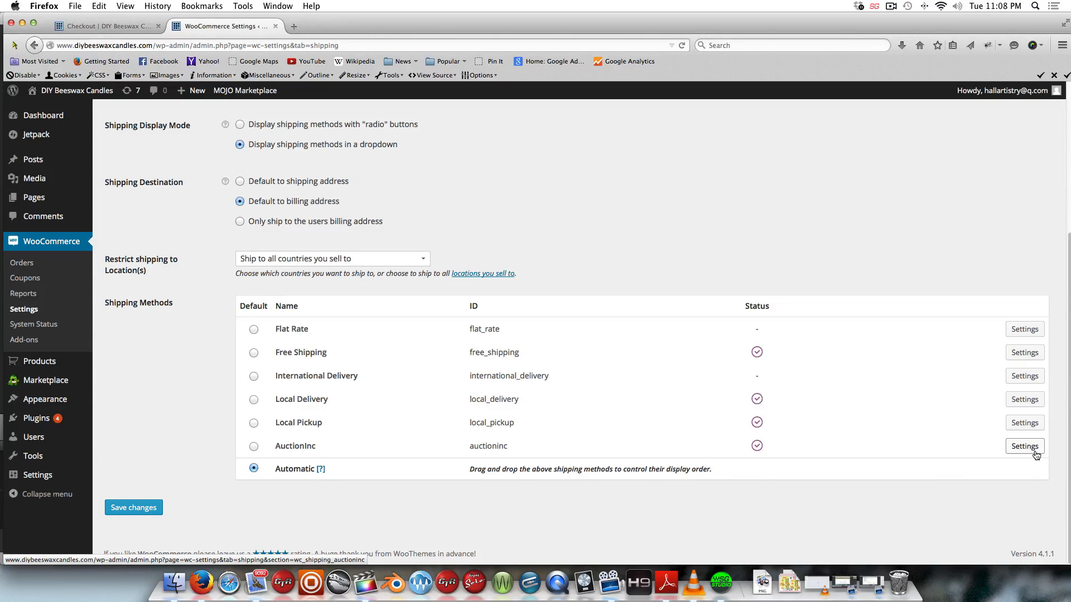
scroll(423, 212, up, 5)
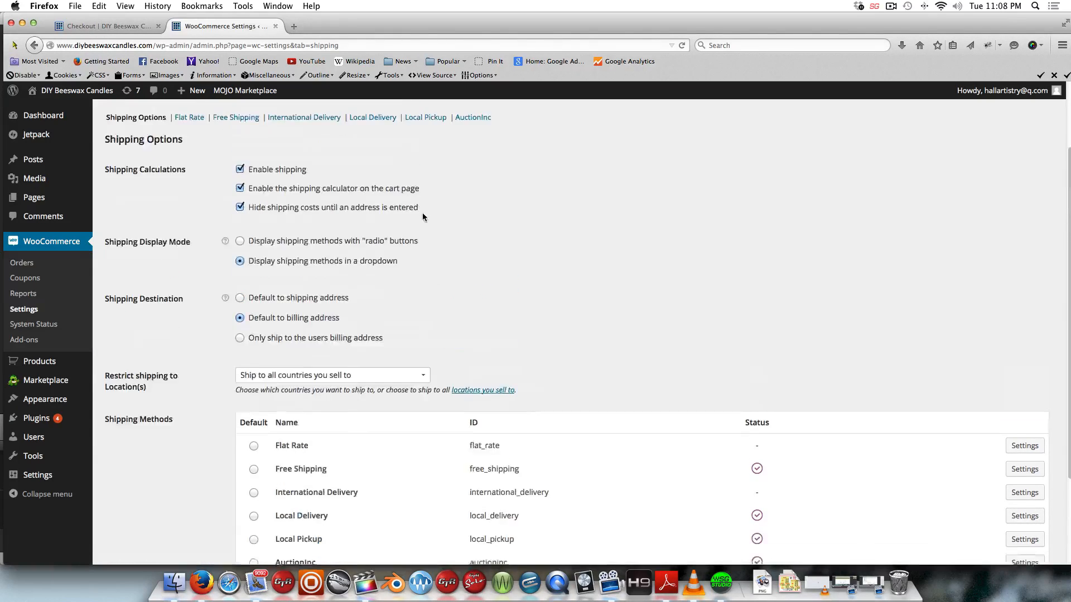
click(484, 209)
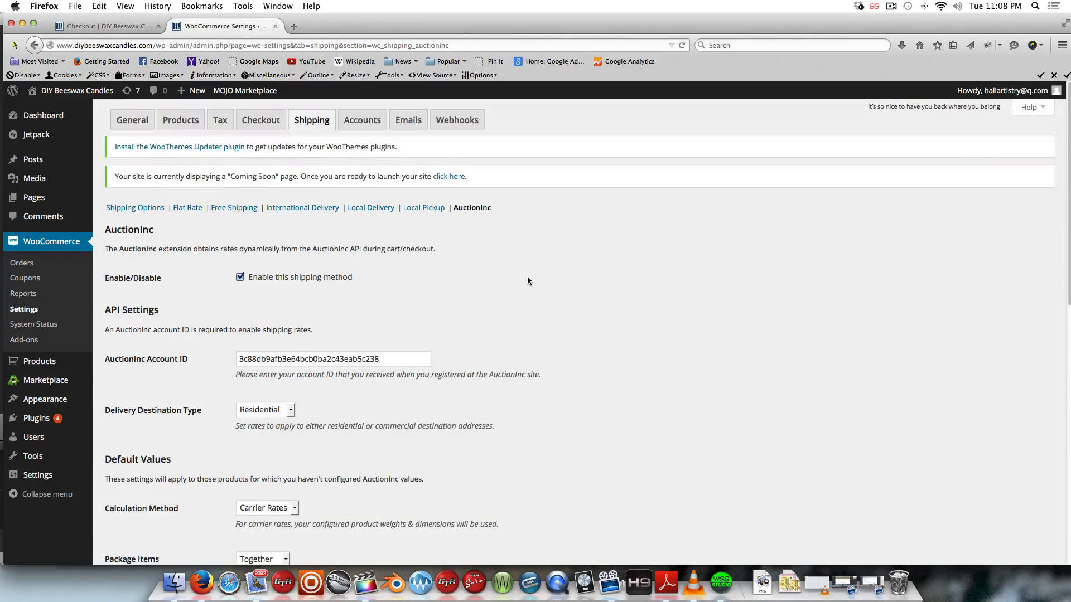
Step: Check the AuctionInc account ID in the API settings, selecting it in its field
scroll(474, 324, down, 2)
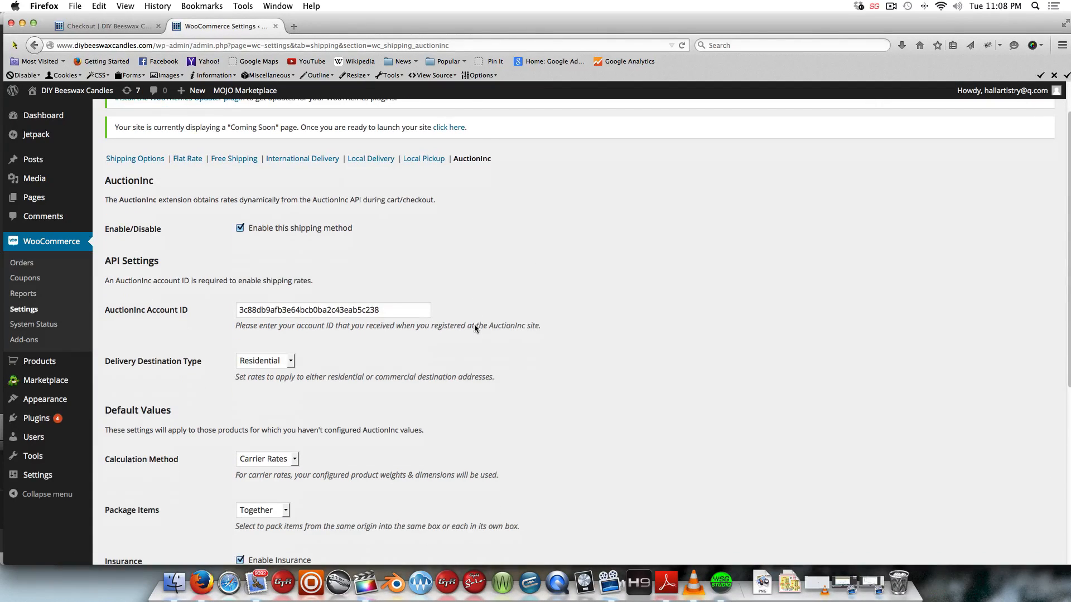
scroll(614, 268, up, 2)
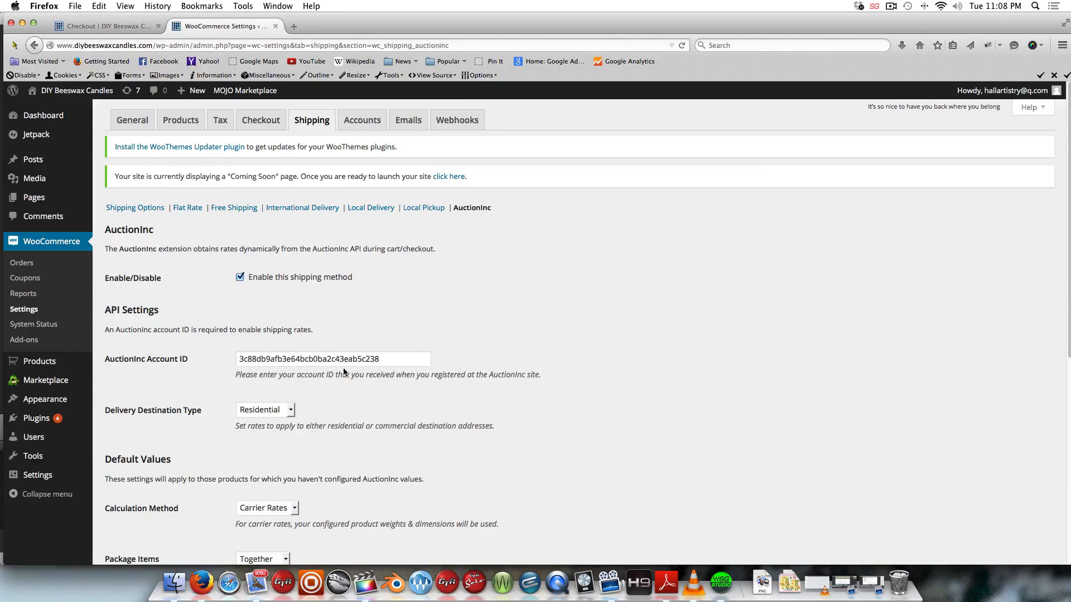
double_click(362, 359)
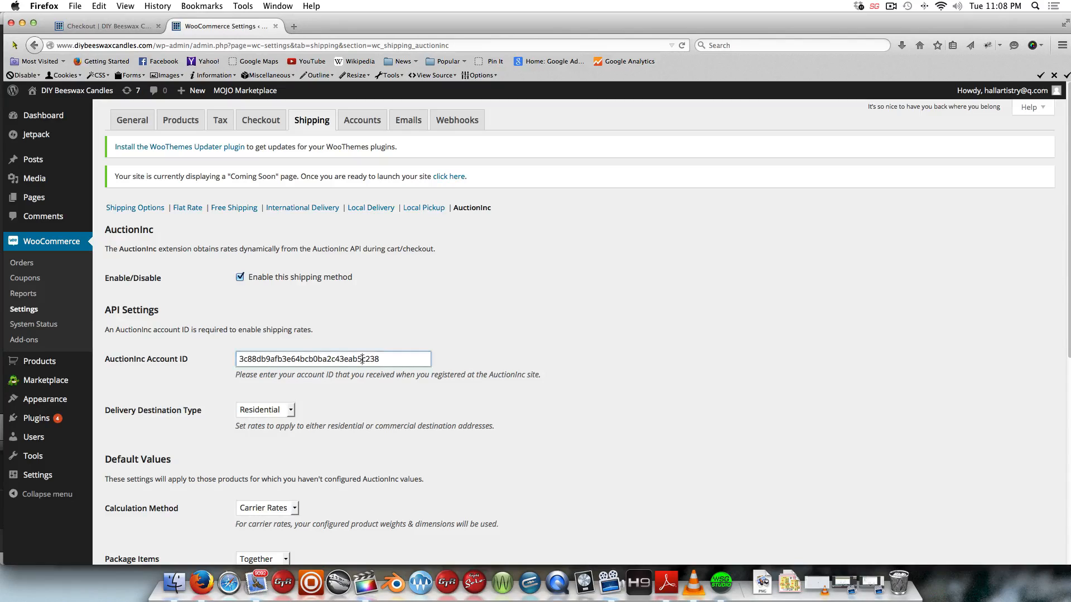
key(Down)
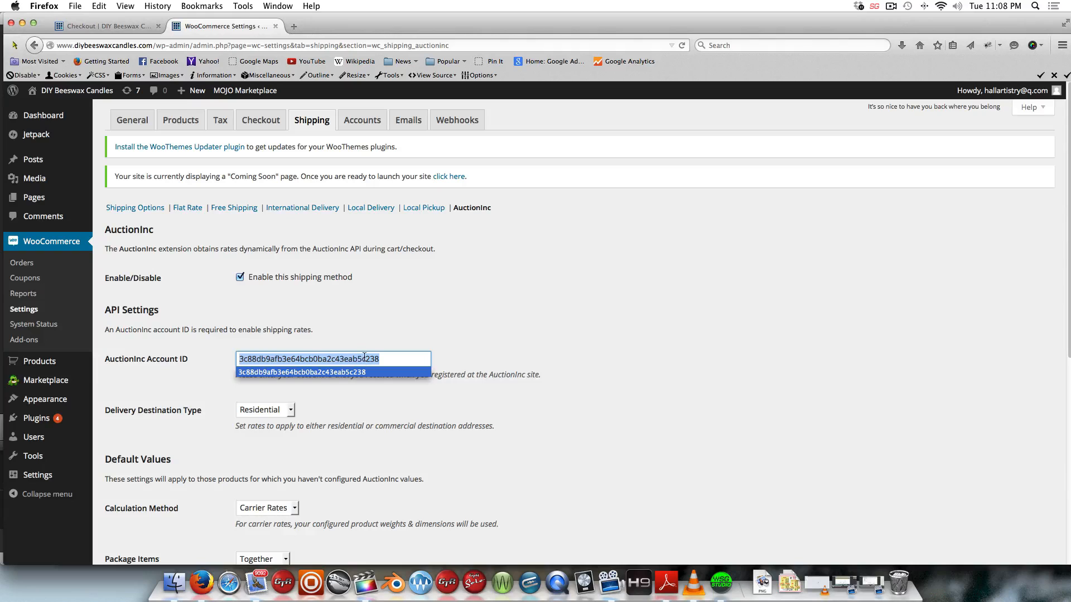
Step: Check the delivery destination type choices and select Carrier Rates as the default calculation method
scroll(366, 371, down, 3)
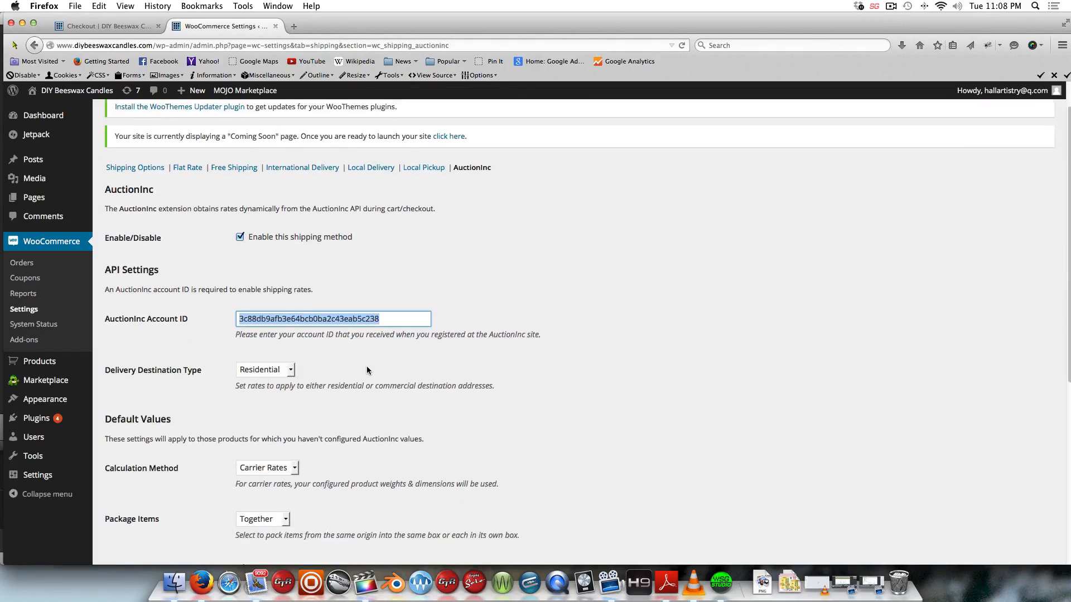
scroll(366, 371, down, 2)
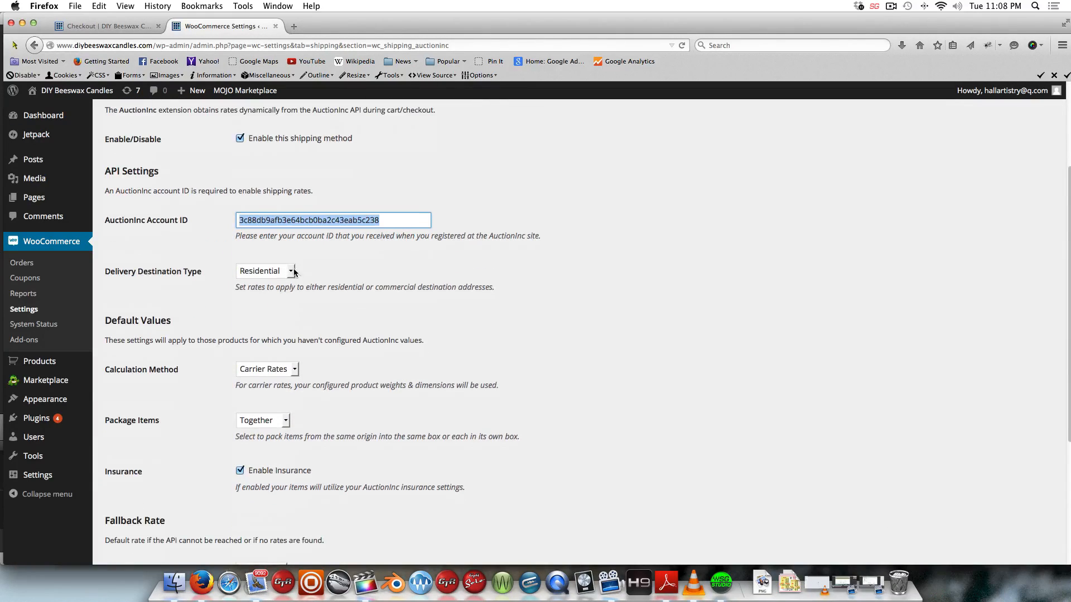
click(292, 274)
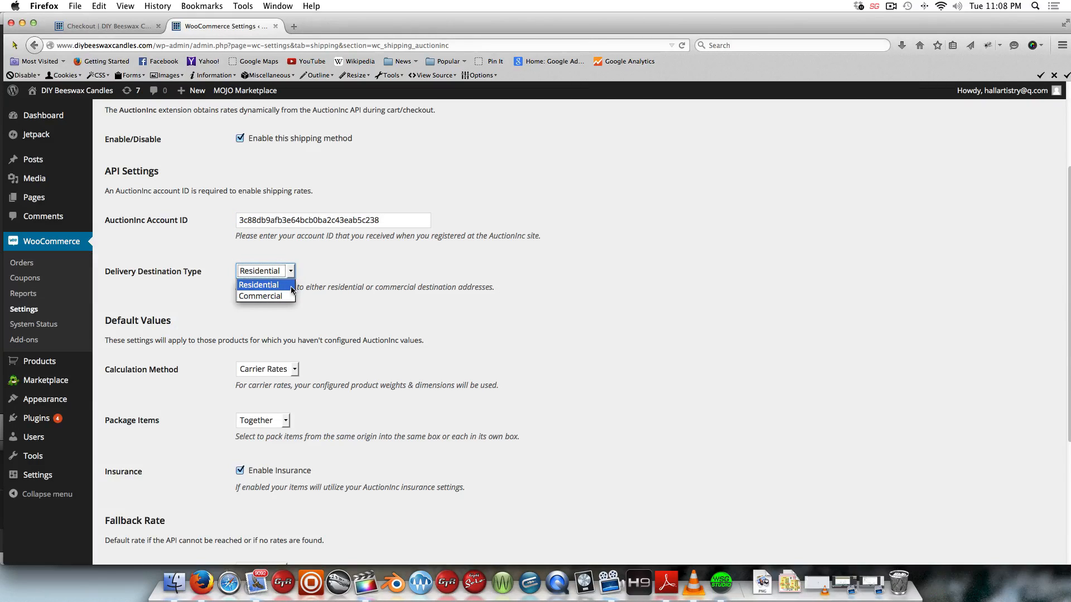
click(319, 272)
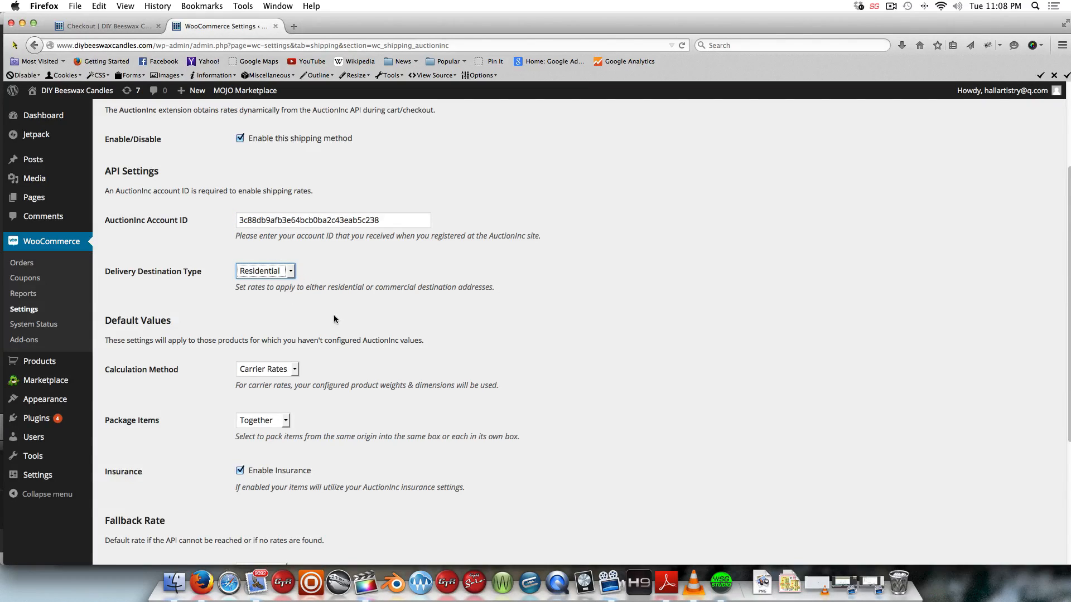
scroll(334, 323, down, 3)
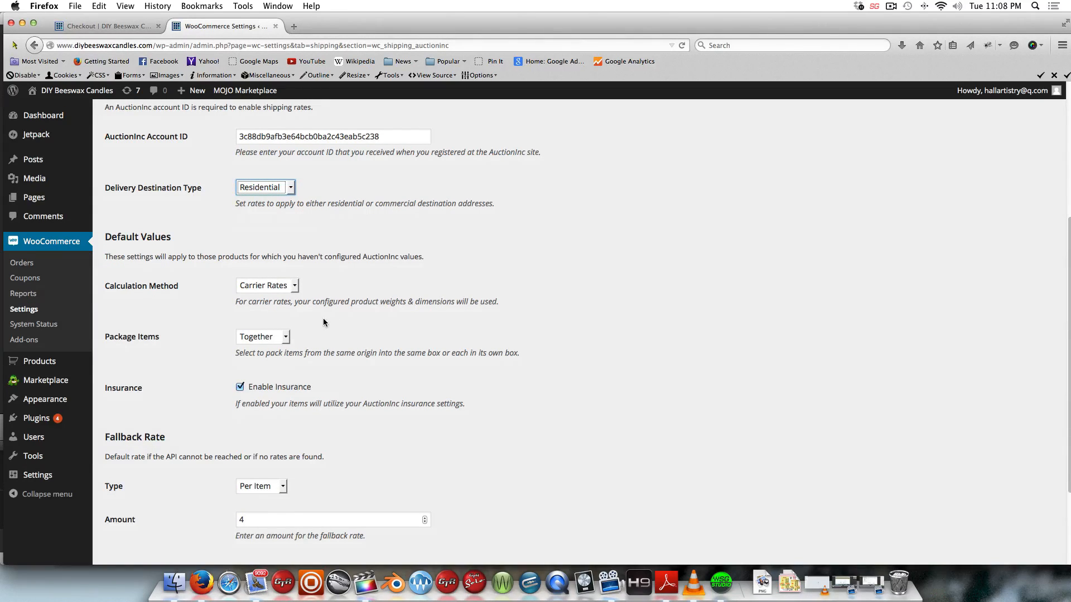
click(295, 289)
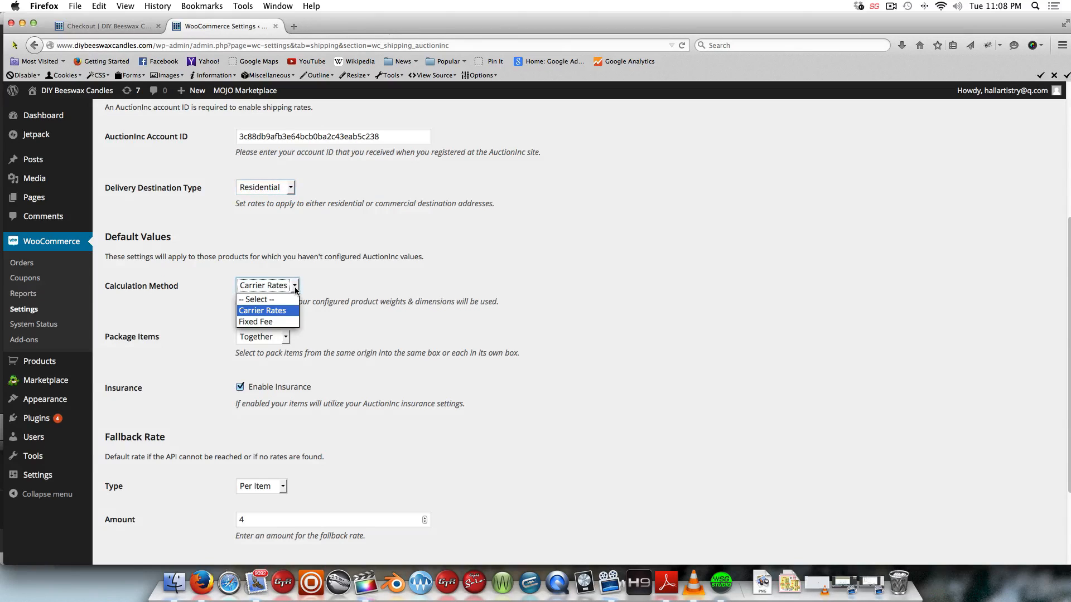
click(285, 316)
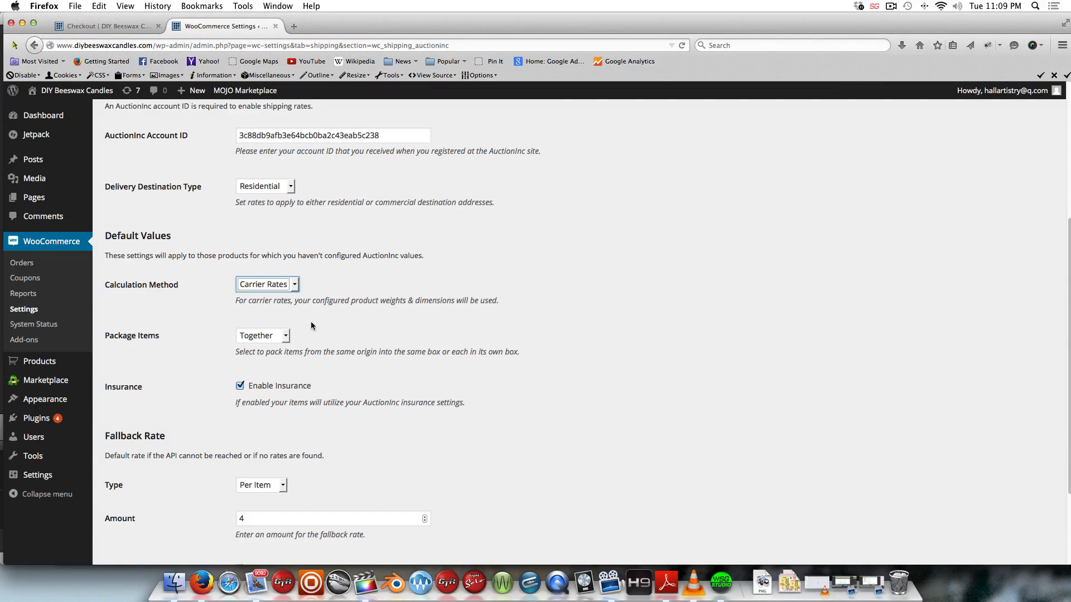
Step: Review the Package Items options, the insurance setting and the fallback rate settings in the AuctionInc defaults
scroll(310, 322, down, 2)
scroll(311, 325, down, 1)
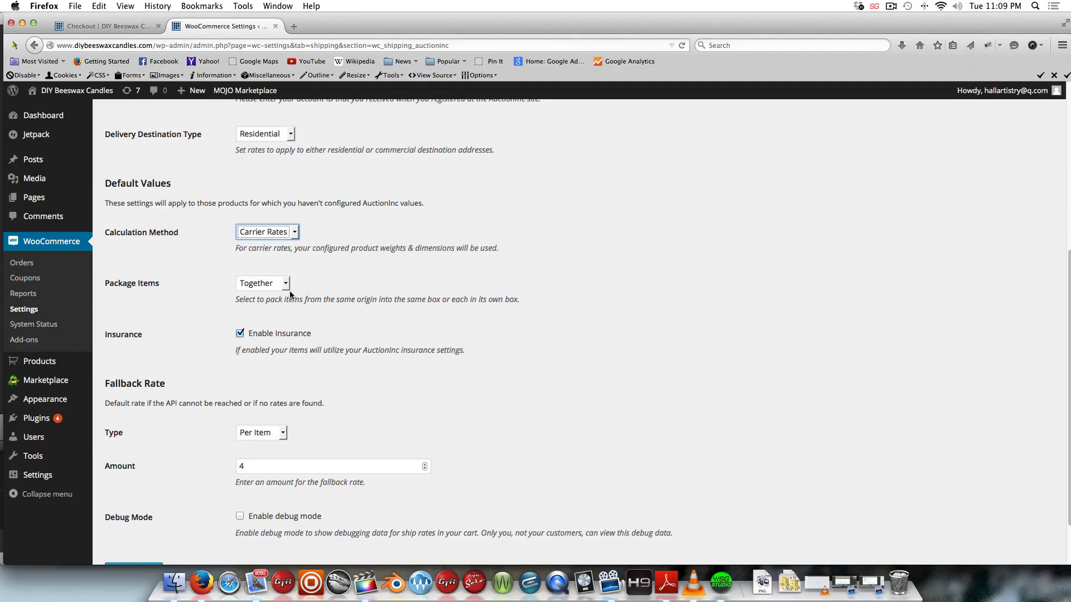
click(286, 283)
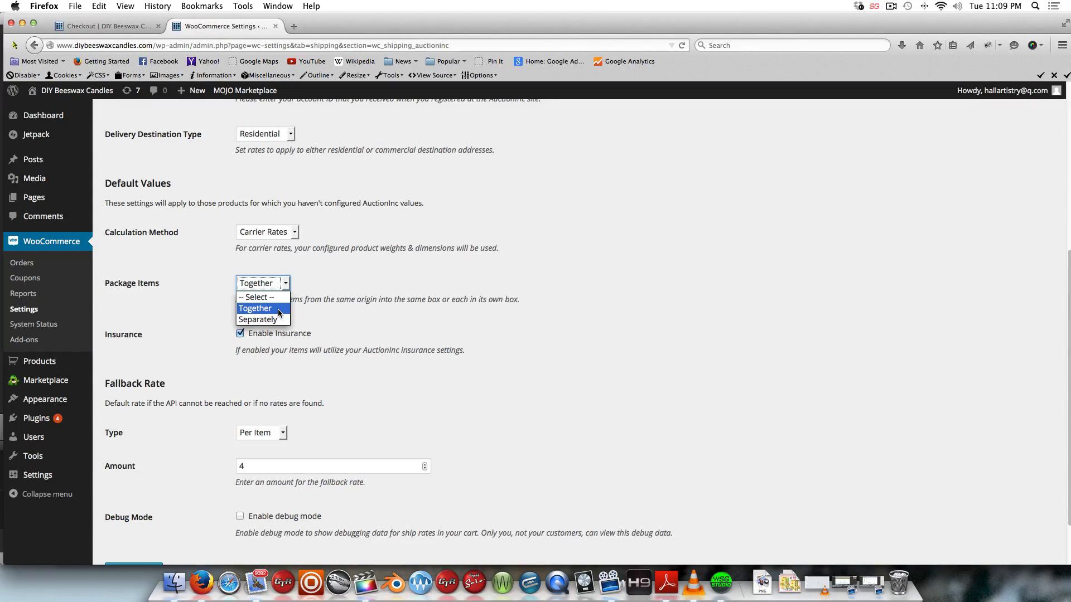
click(323, 296)
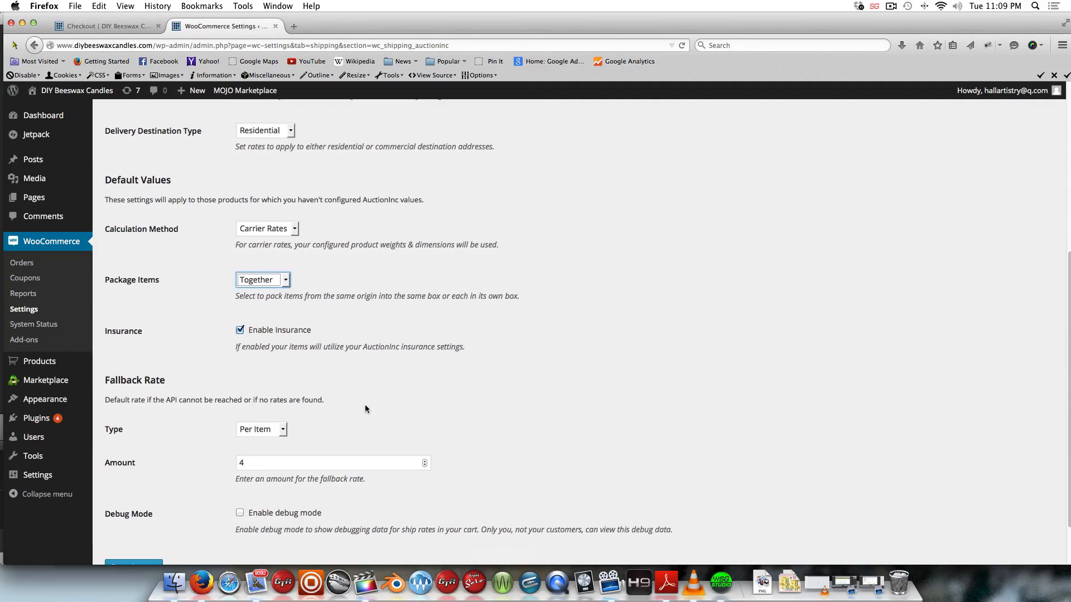
scroll(365, 407, down, 3)
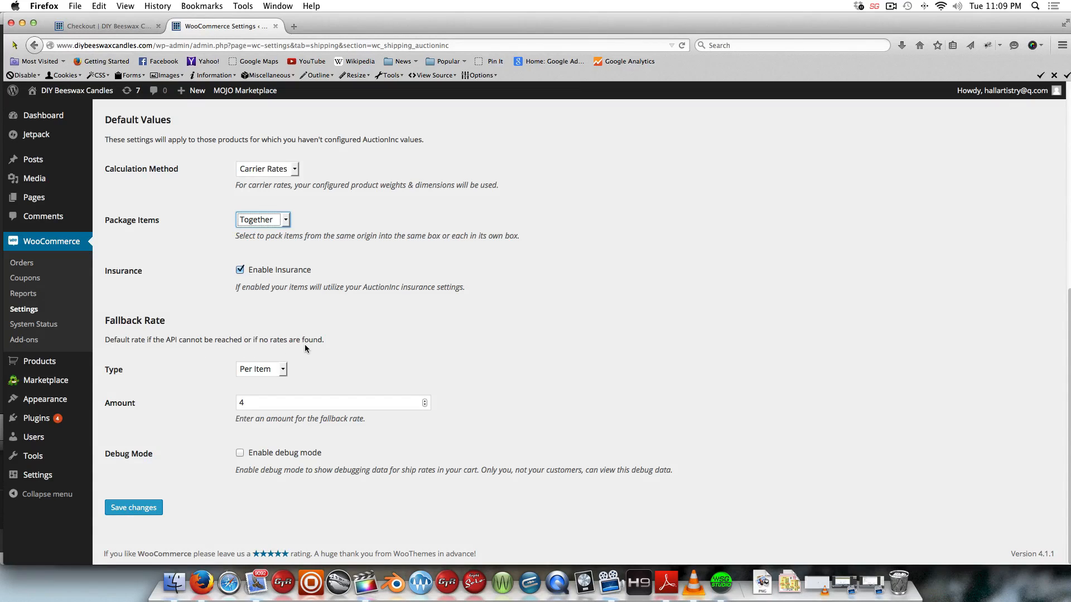
click(283, 389)
scroll(328, 273, up, 2)
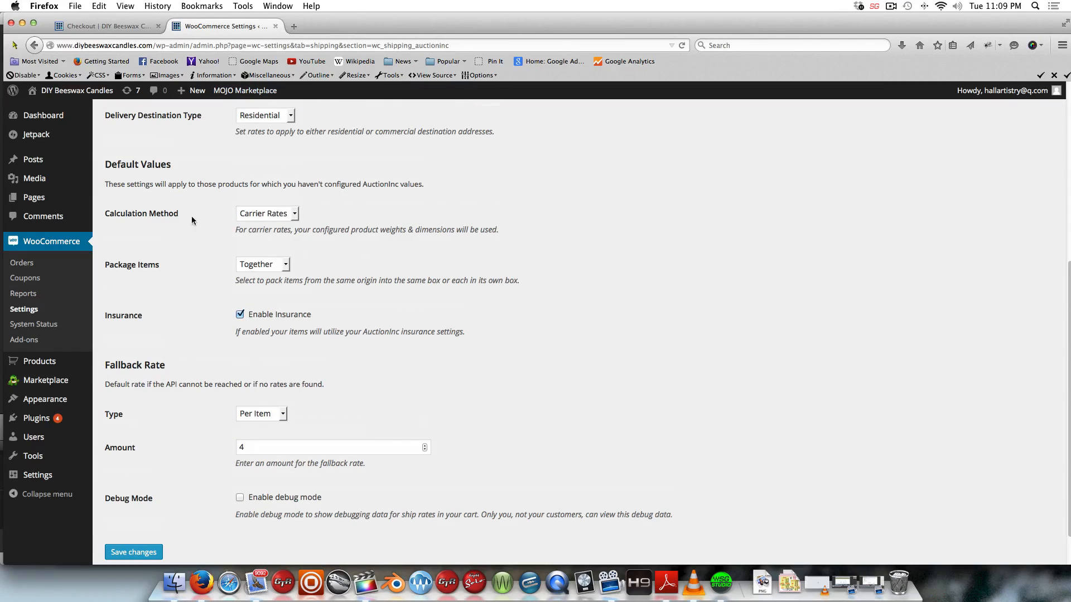
Step: Set the AuctionInc fallback rate amount to 5, keeping the Per Item type, and save the settings
scroll(269, 304, down, 2)
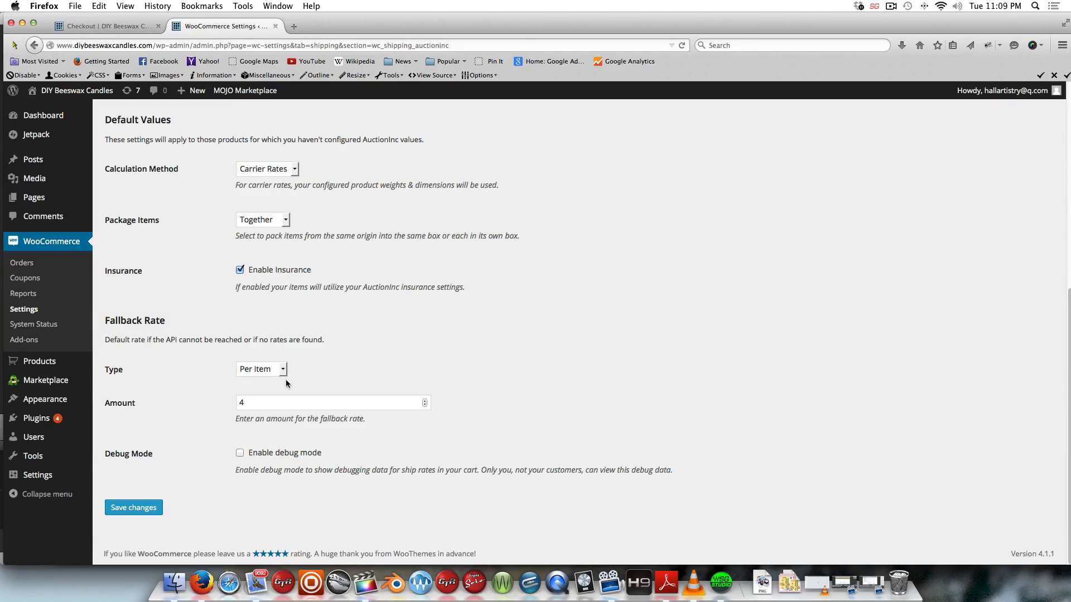
click(284, 370)
click(284, 375)
click(268, 405)
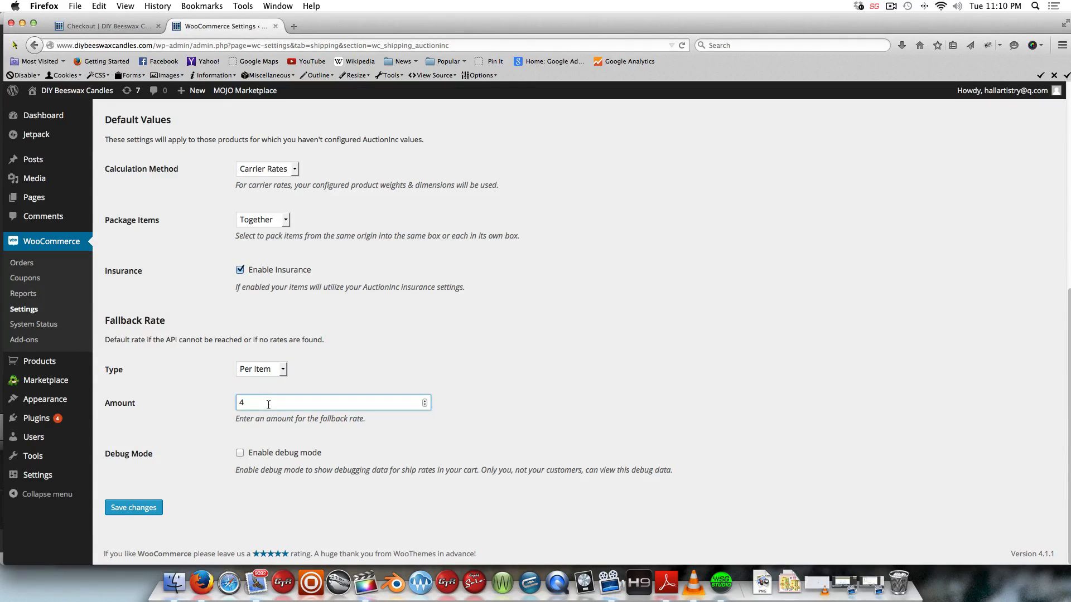
double_click(268, 404)
text(5)
click(282, 370)
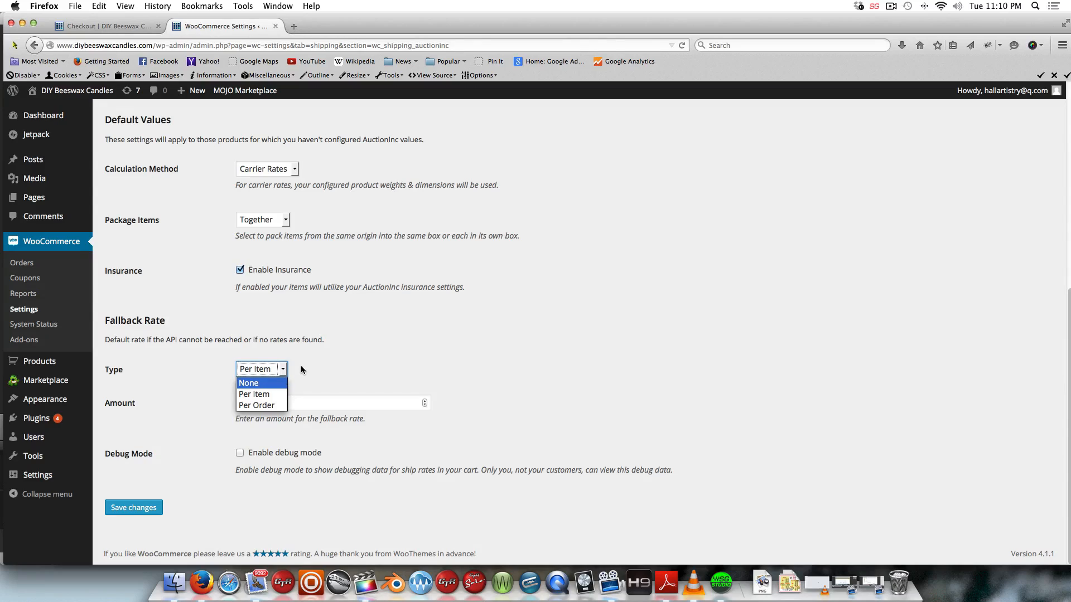
click(322, 368)
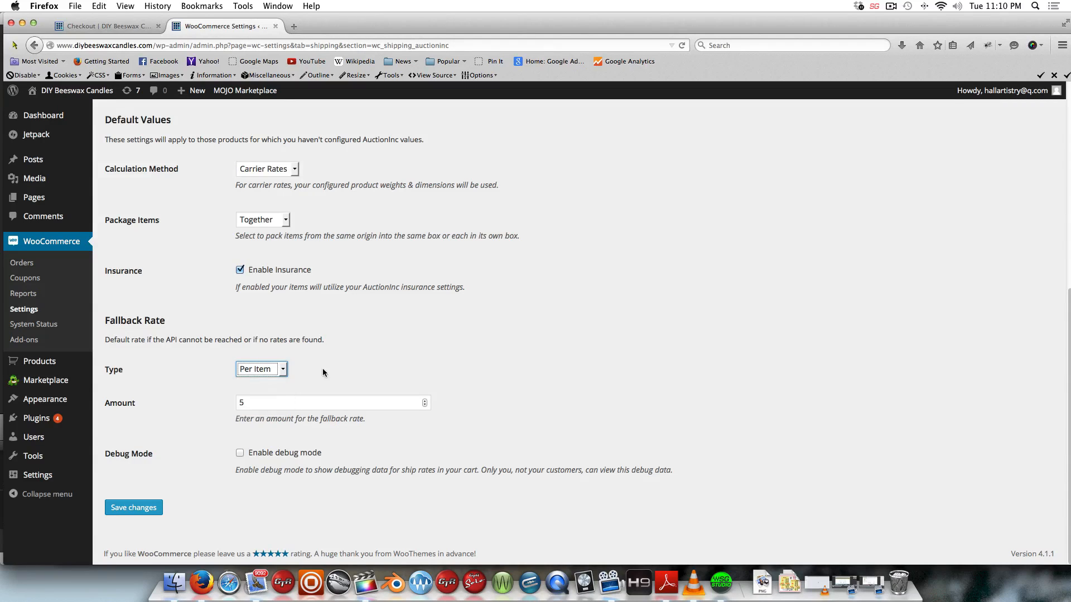
click(318, 432)
click(147, 509)
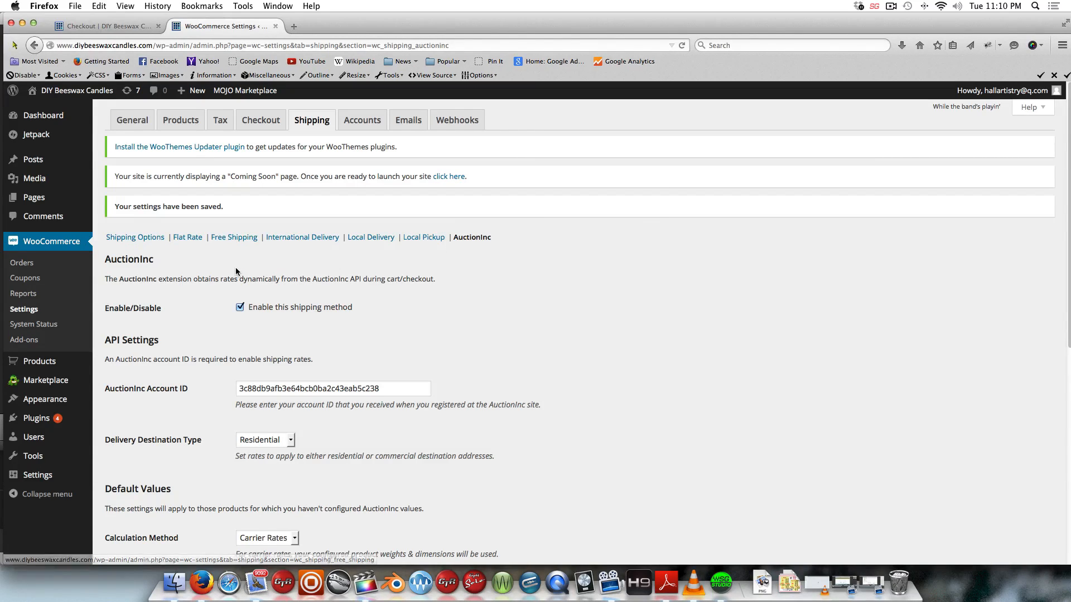
Step: Select AuctionInc as the default method in the general shipping options and look over its own settings again
scroll(235, 268, down, 3)
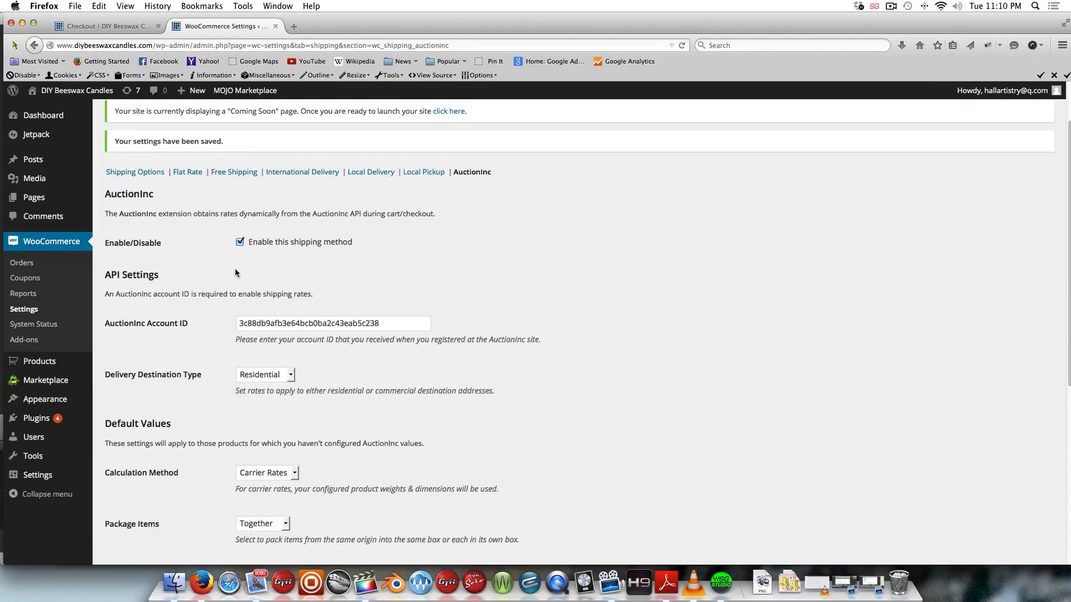
scroll(235, 269, up, 3)
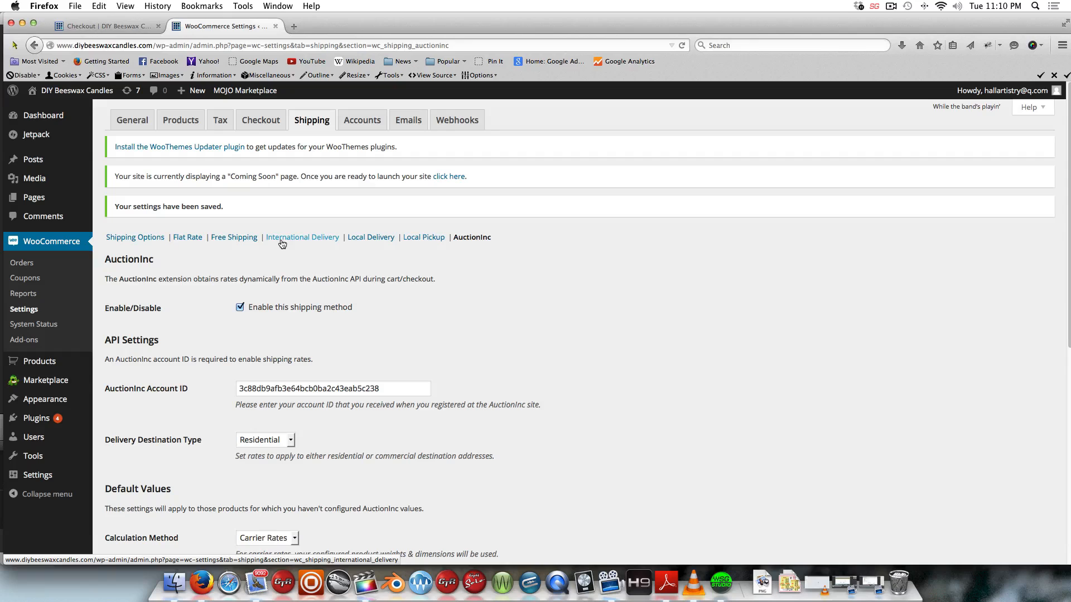
click(119, 239)
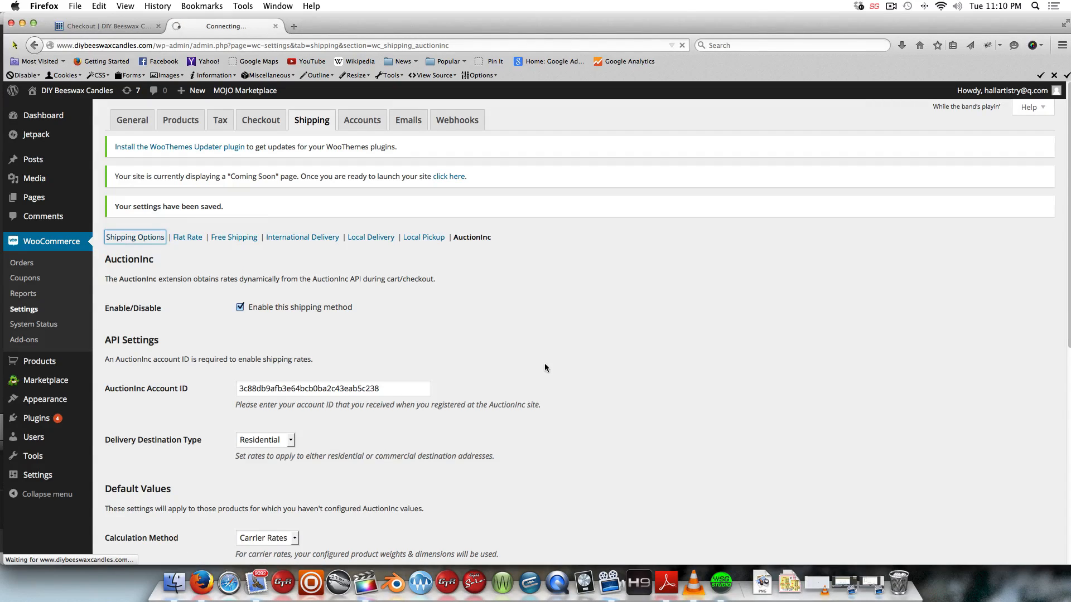
scroll(547, 349, down, 3)
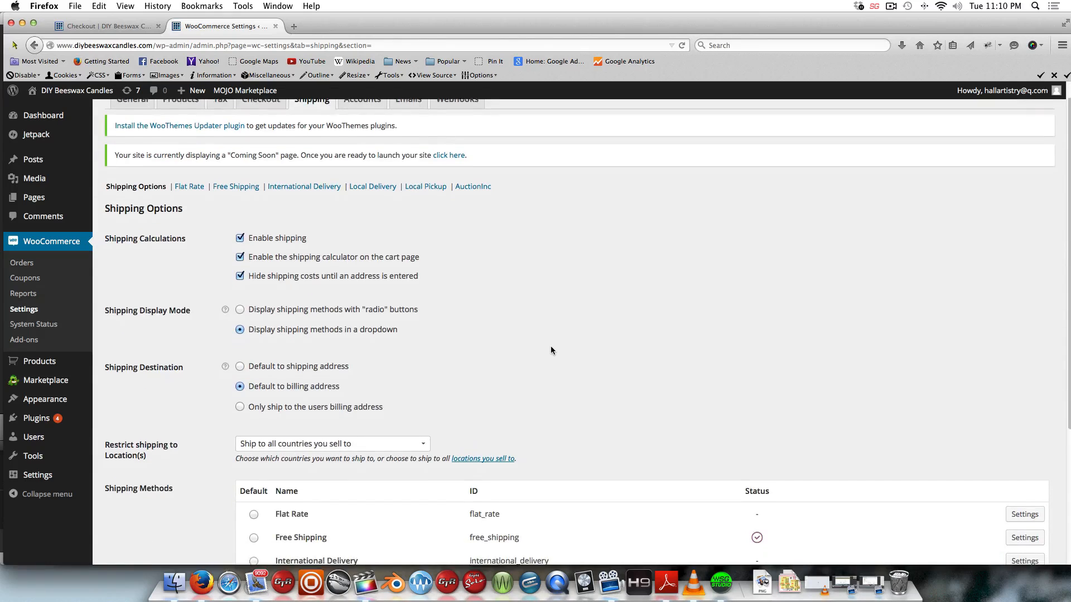
scroll(639, 347, down, 2)
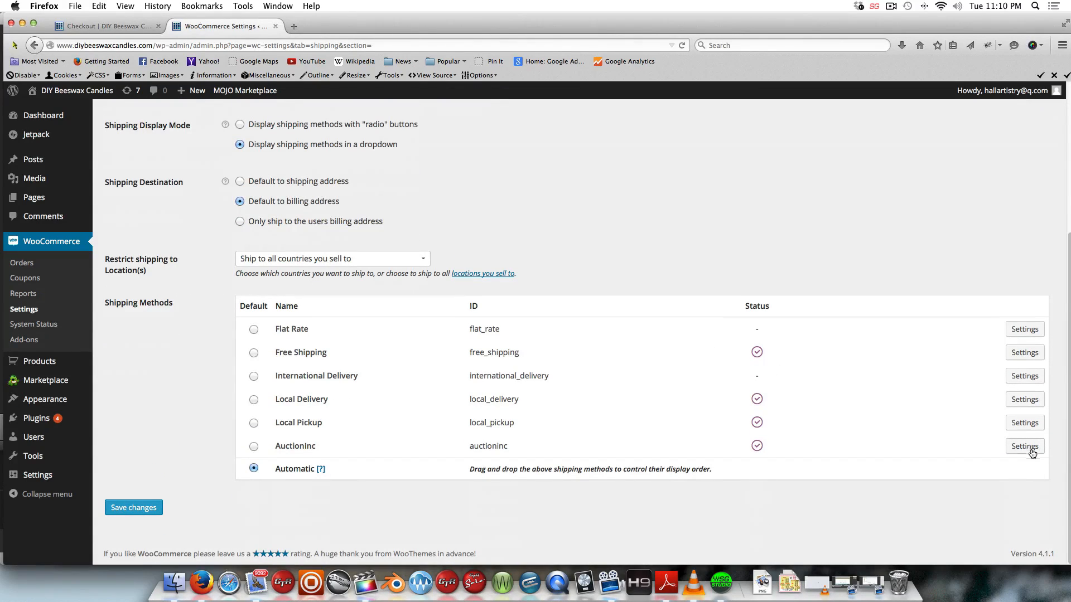
click(254, 446)
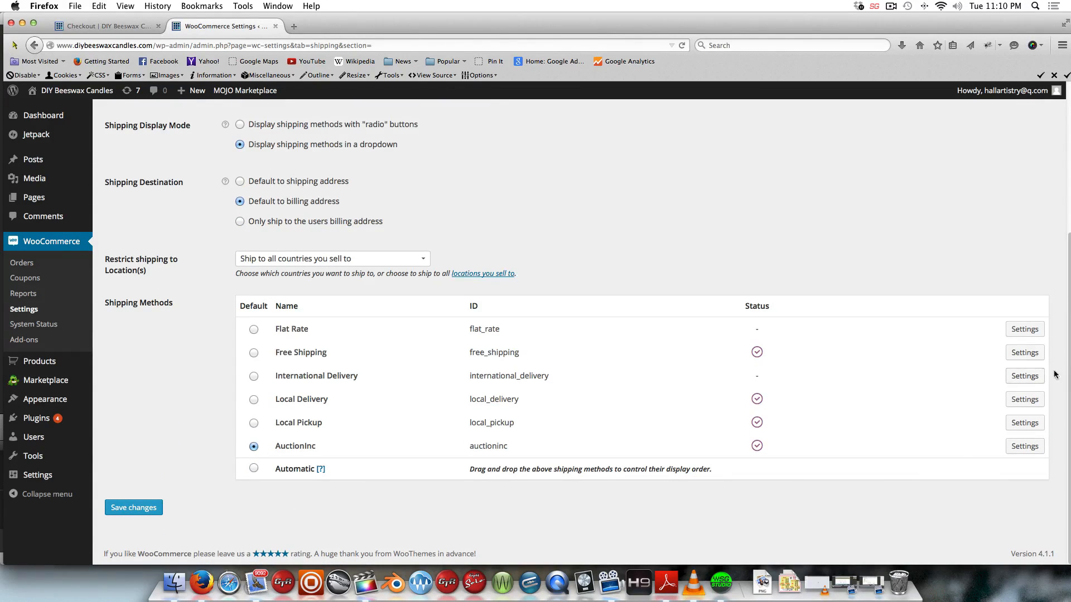
click(1029, 449)
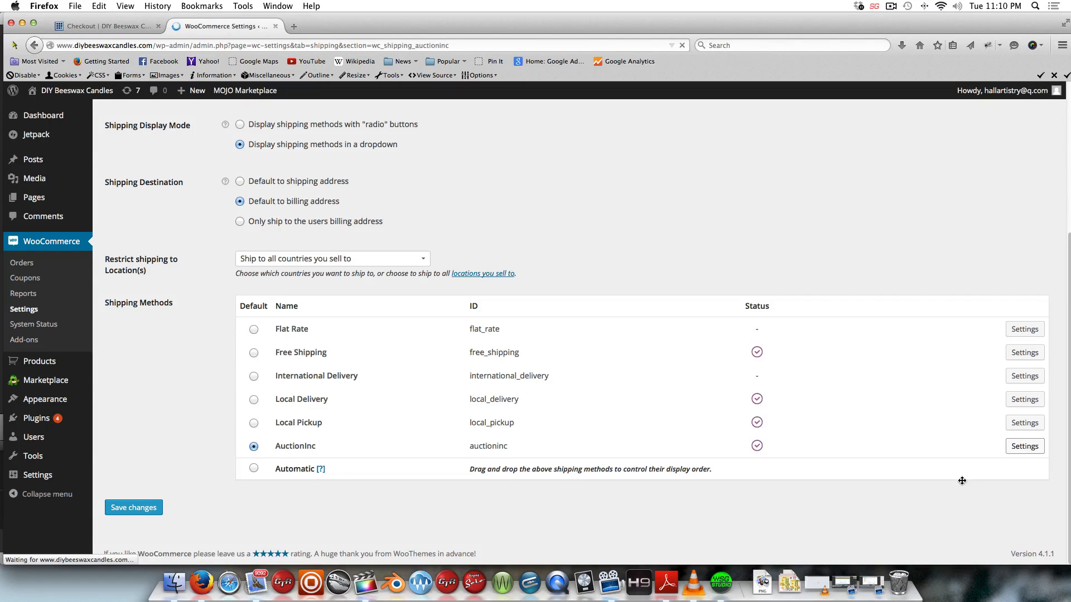
scroll(543, 464, down, 6)
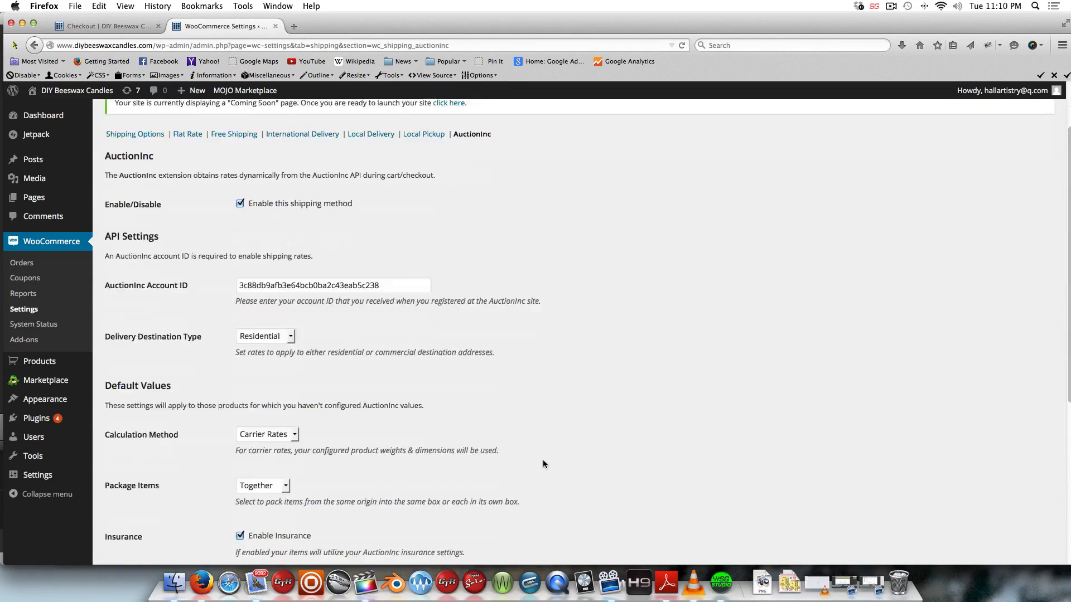
scroll(539, 461, up, 6)
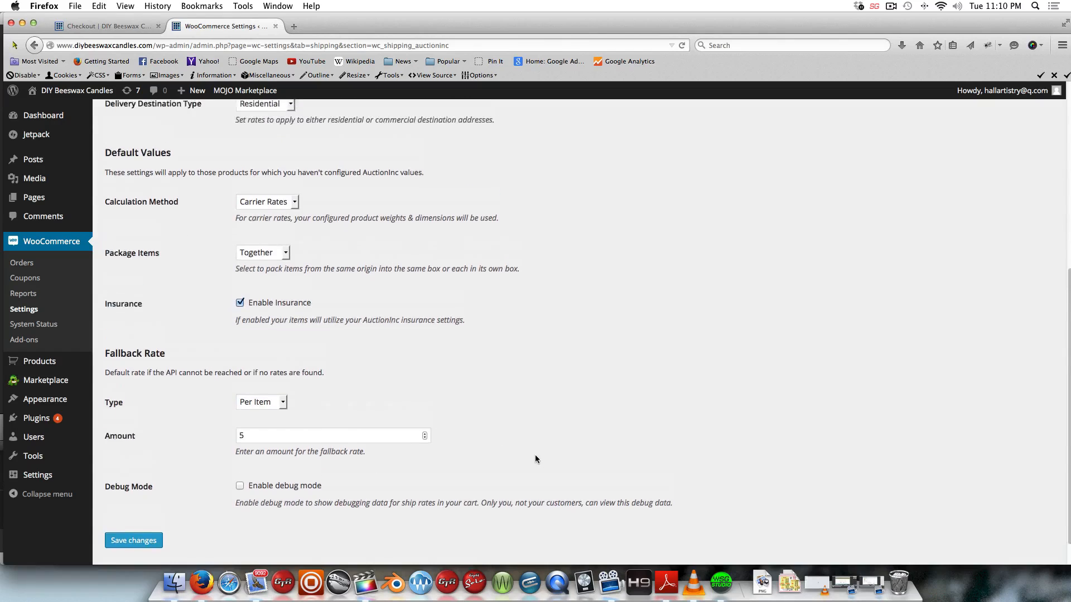
Step: In the general shipping options, make AuctionInc the default method, move it to the top of the shipping methods list and save
click(133, 208)
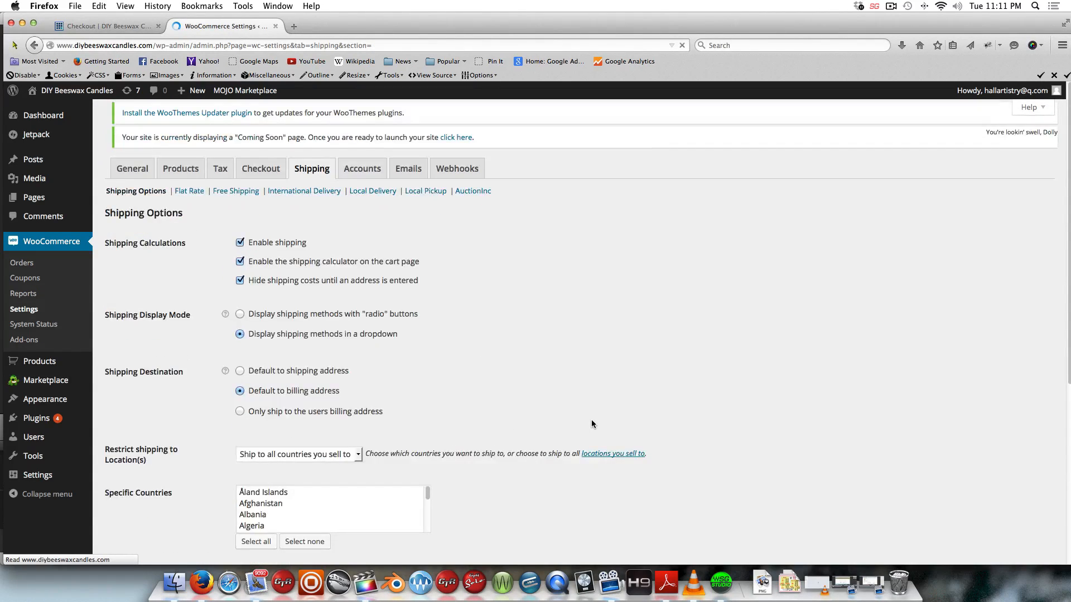
scroll(611, 467, down, 3)
scroll(613, 461, down, 1)
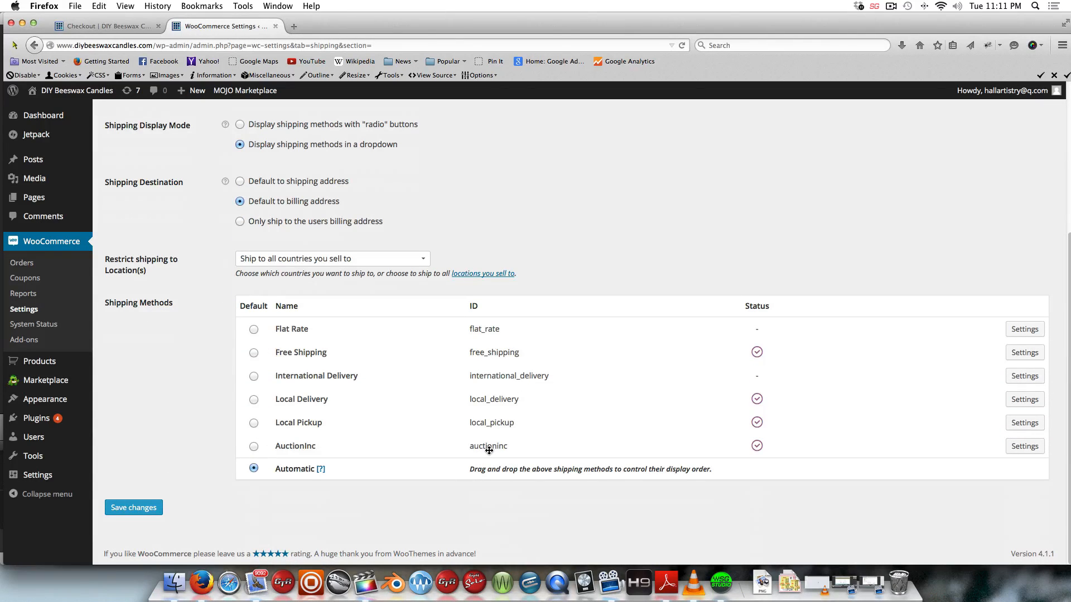
click(254, 447)
drag(485, 447, 485, 351)
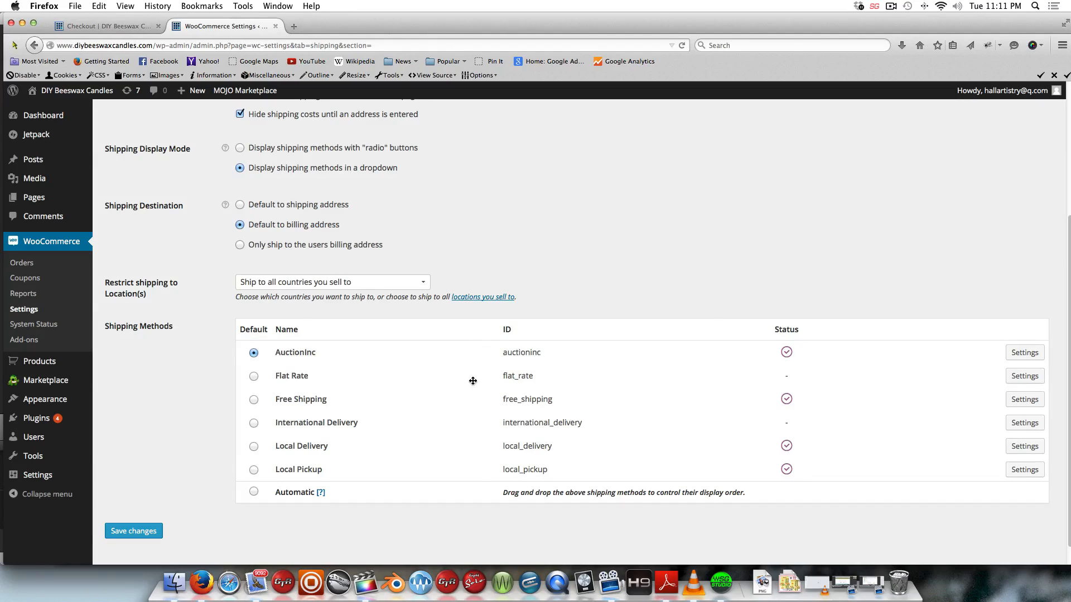
click(149, 533)
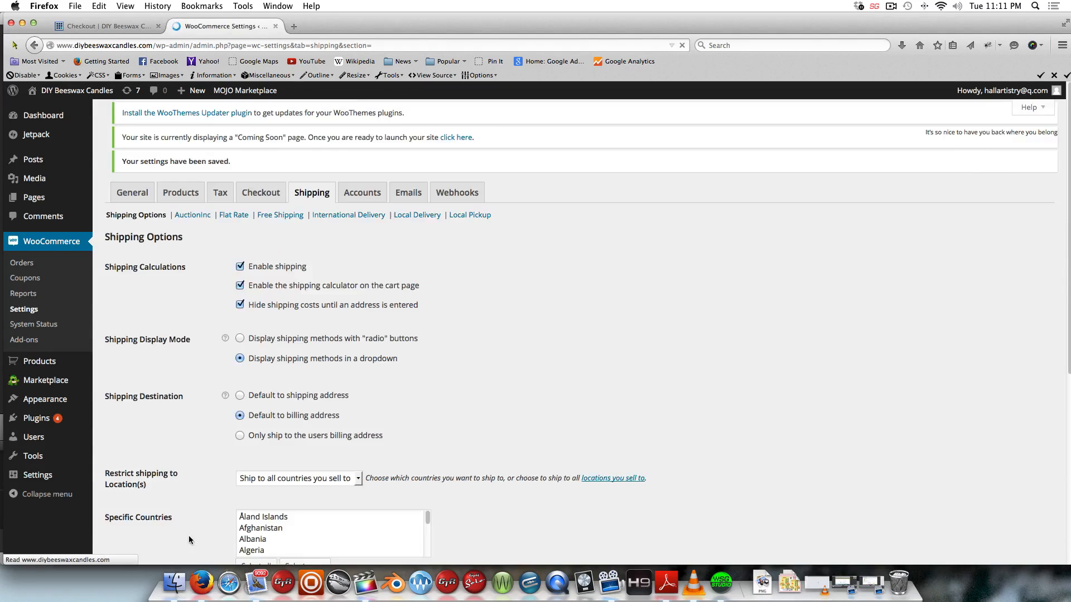
scroll(388, 504, down, 4)
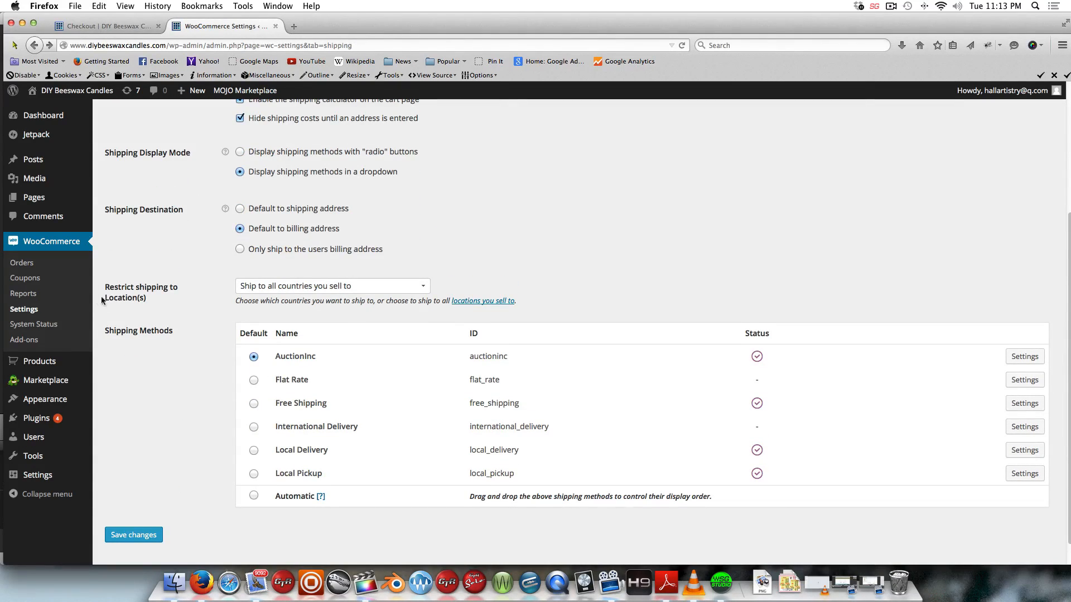
Step: Open the Mason Jar Beeswax Candles product for editing and show its shipping data
mouse_move(84, 363)
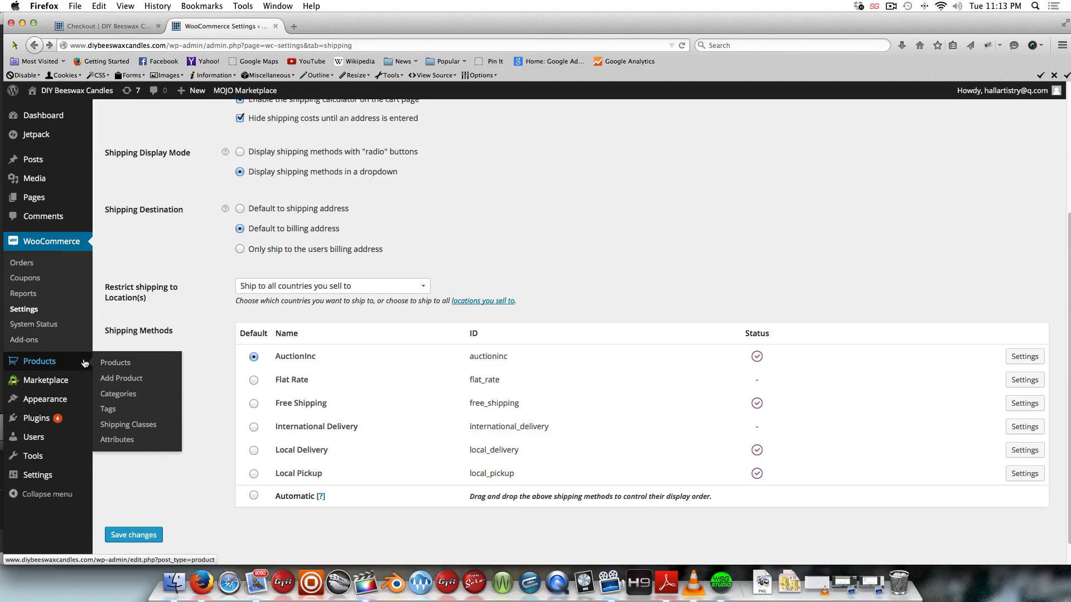
click(112, 363)
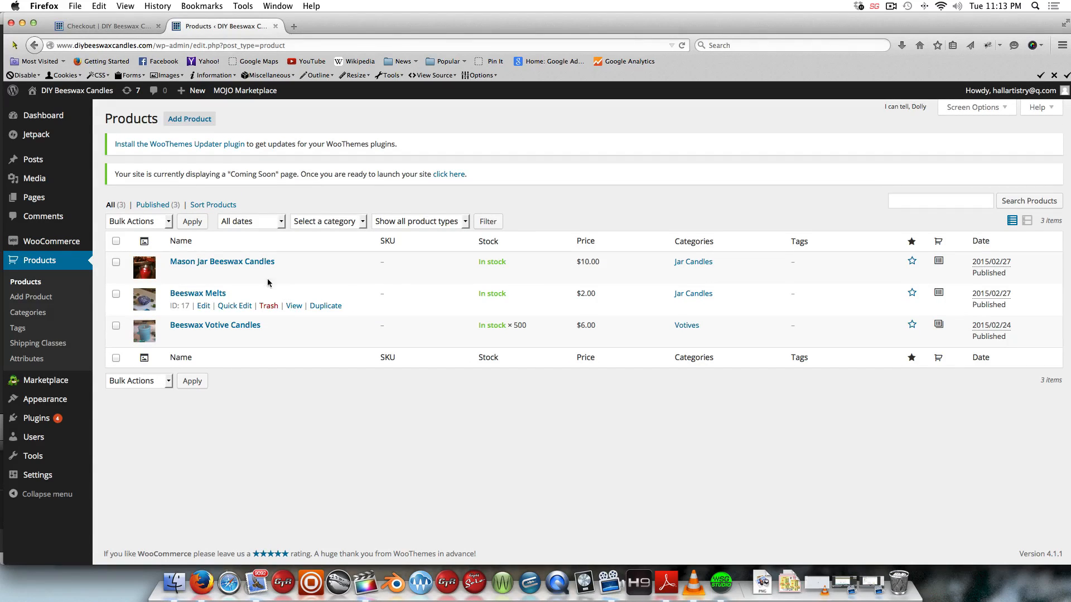
click(253, 263)
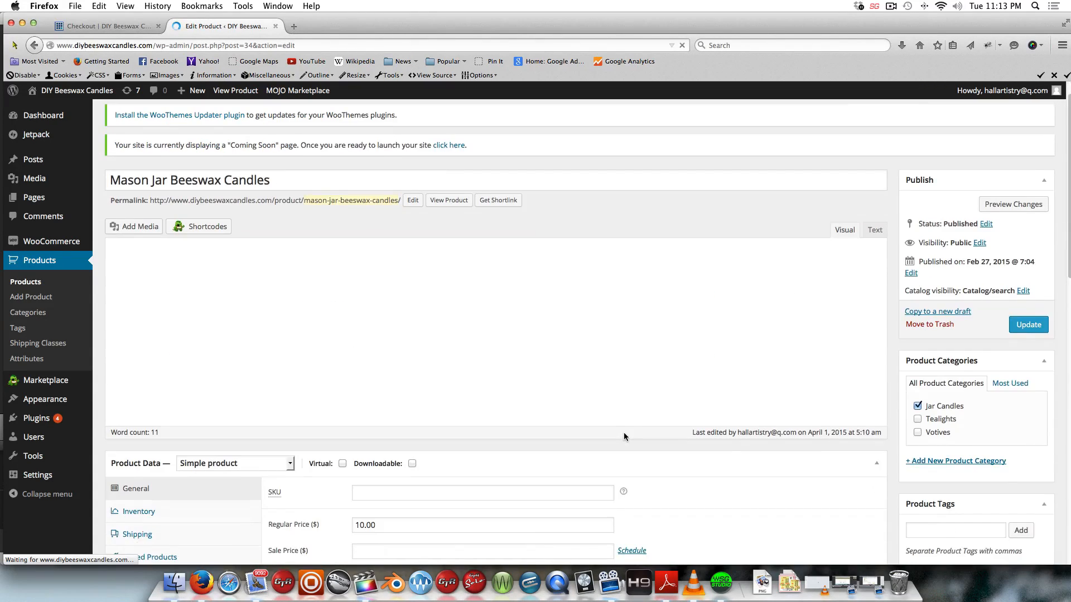
scroll(623, 432, down, 3)
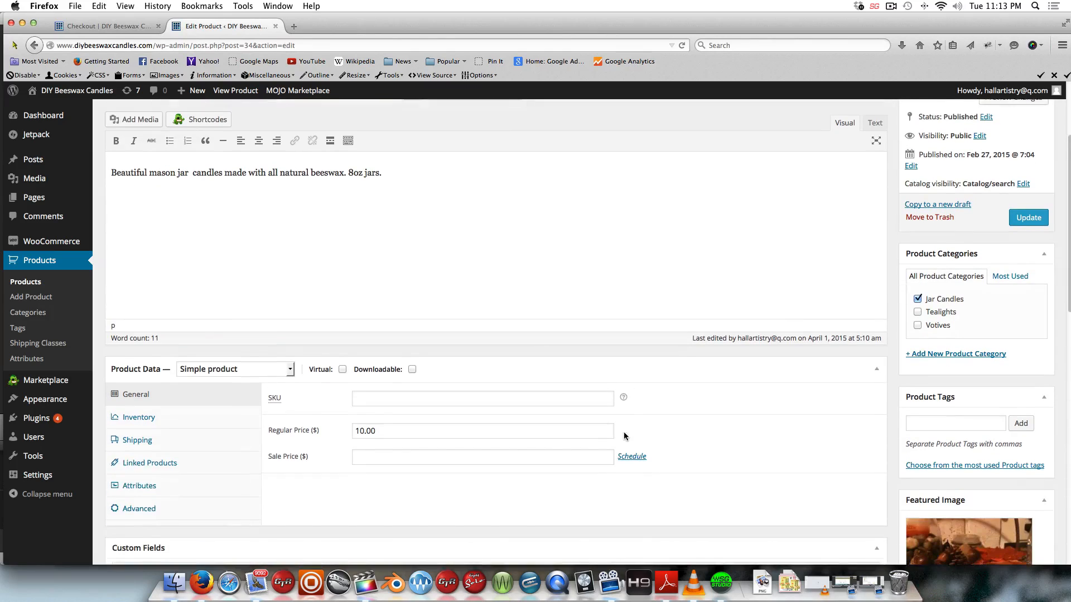
scroll(624, 432, down, 2)
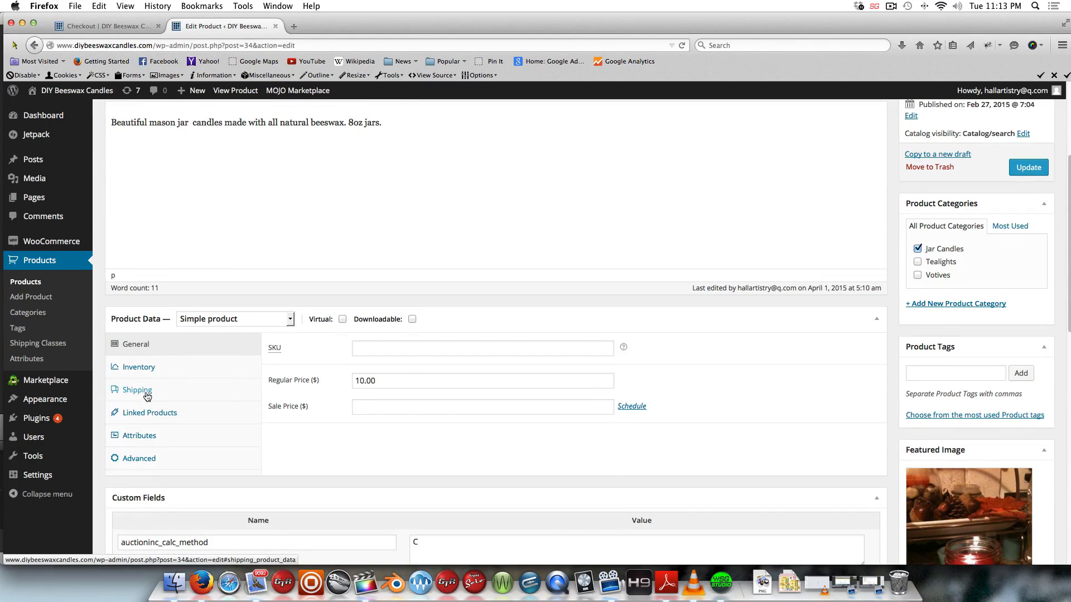
click(147, 395)
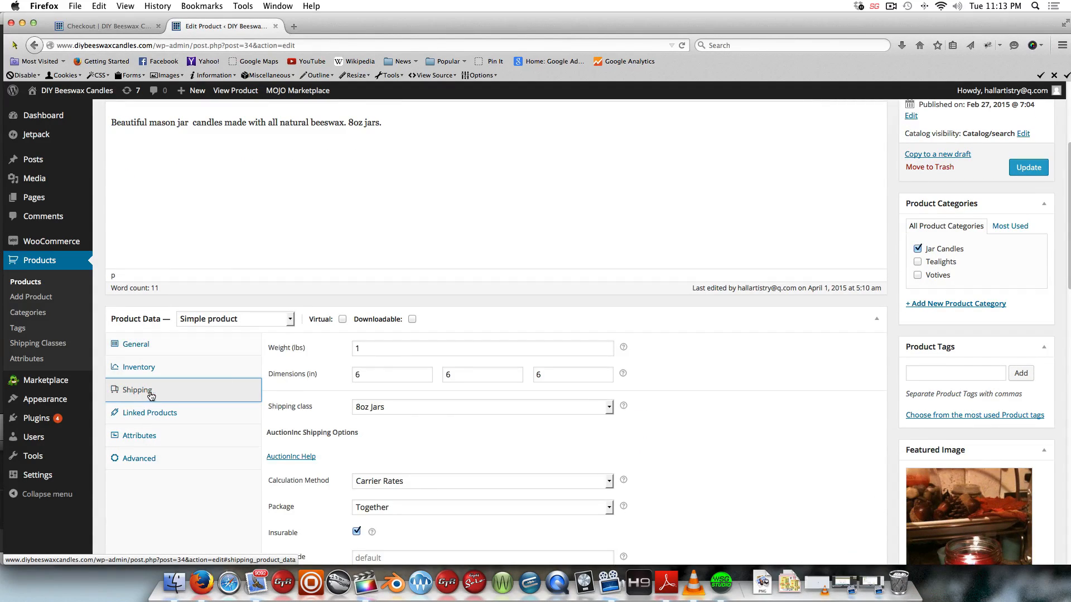
Step: Check the weight and the three package dimensions entered for the Mason Jar Beeswax Candles product
click(432, 351)
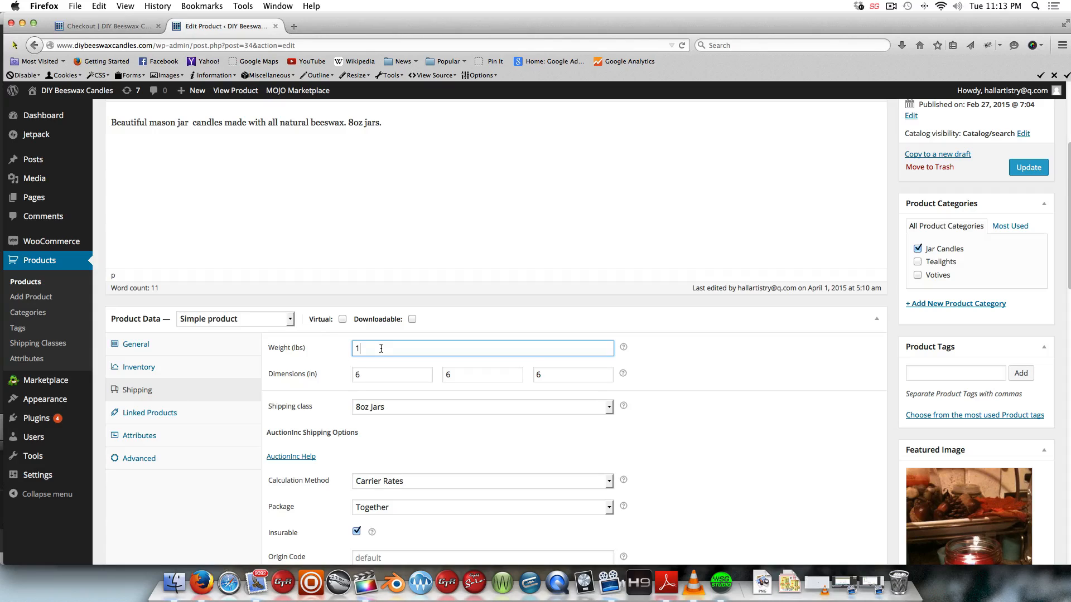
click(381, 349)
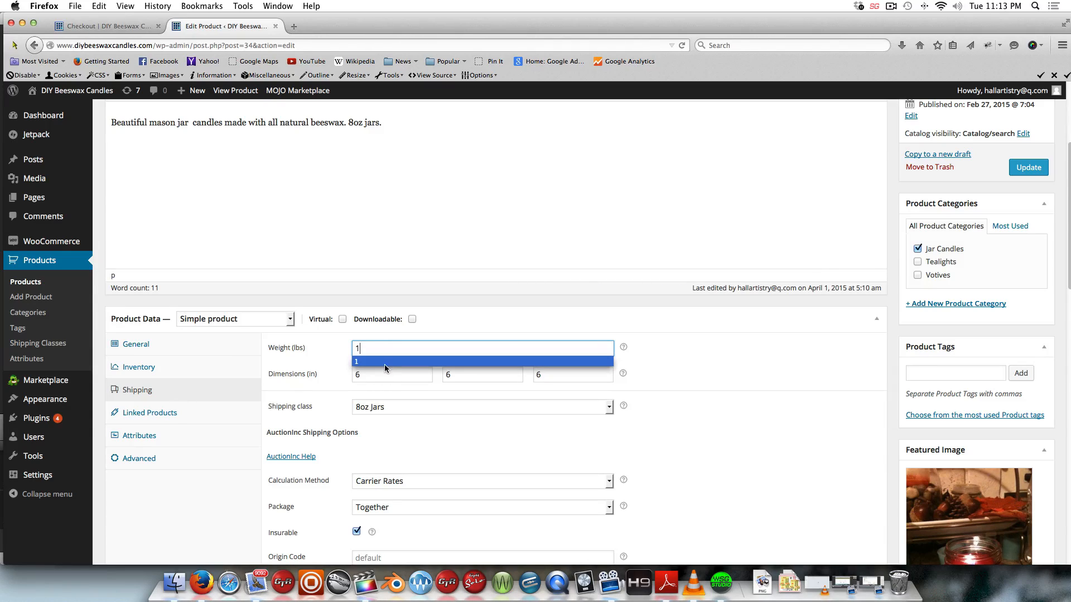
click(385, 371)
click(385, 371)
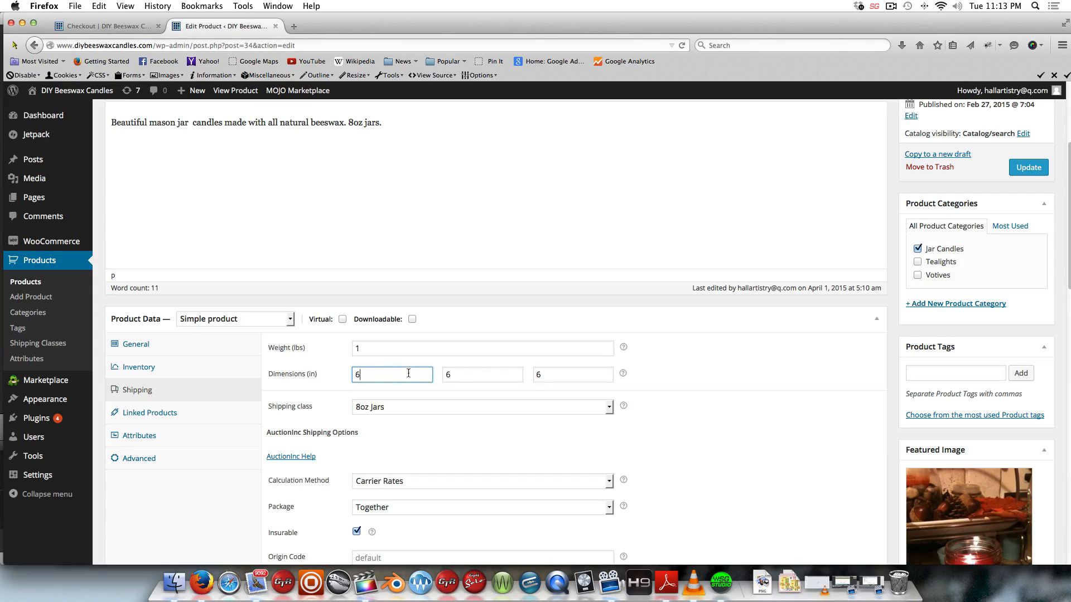
click(450, 375)
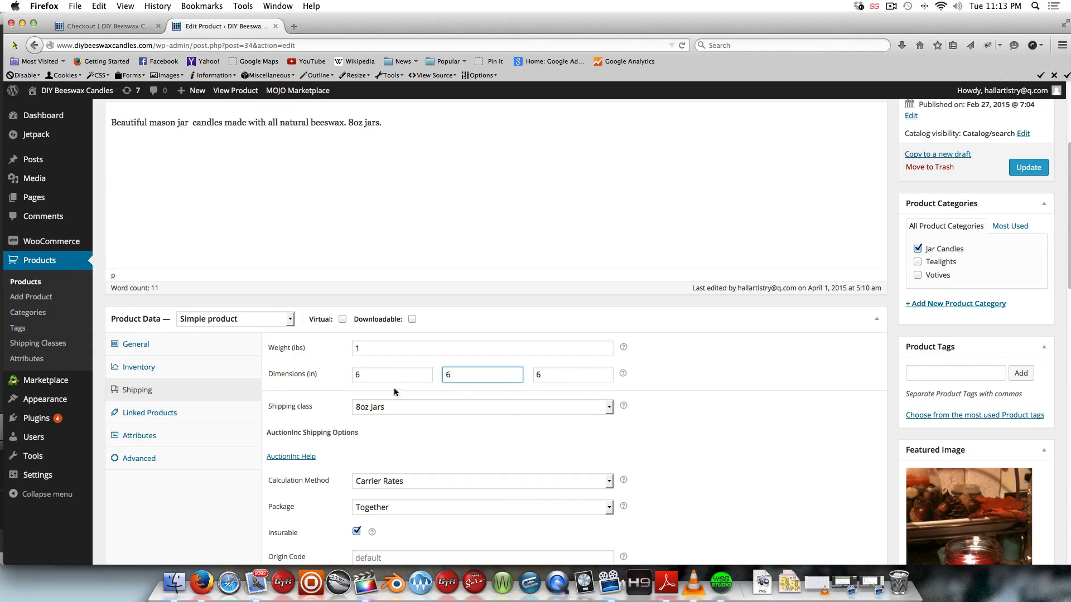
click(382, 374)
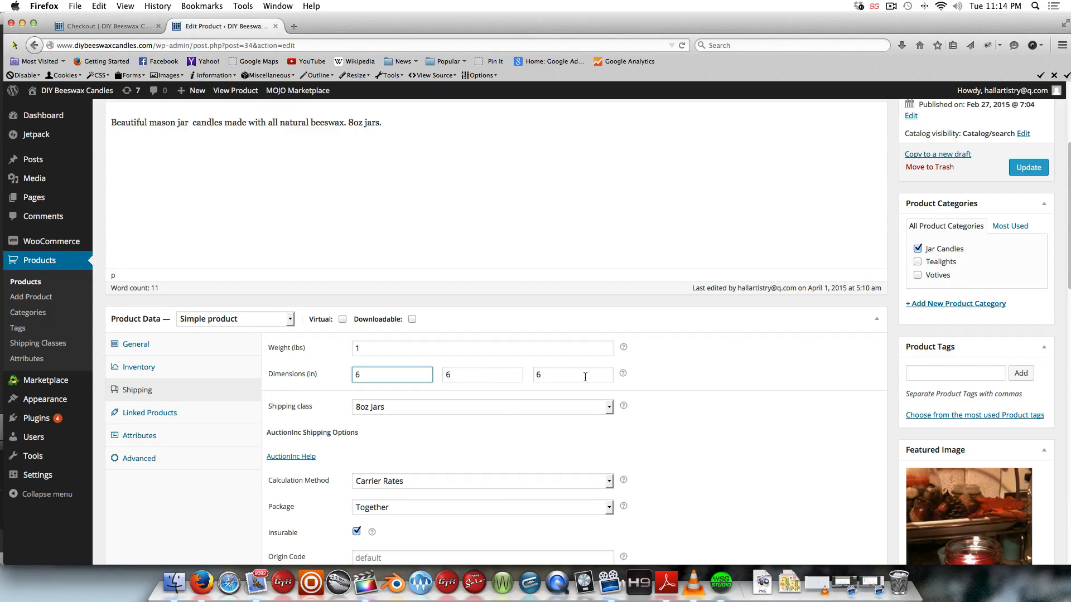
Step: Check the choices offered for the candle product's AuctionInc calculation method and packaging without changing either setting
scroll(574, 391, down, 3)
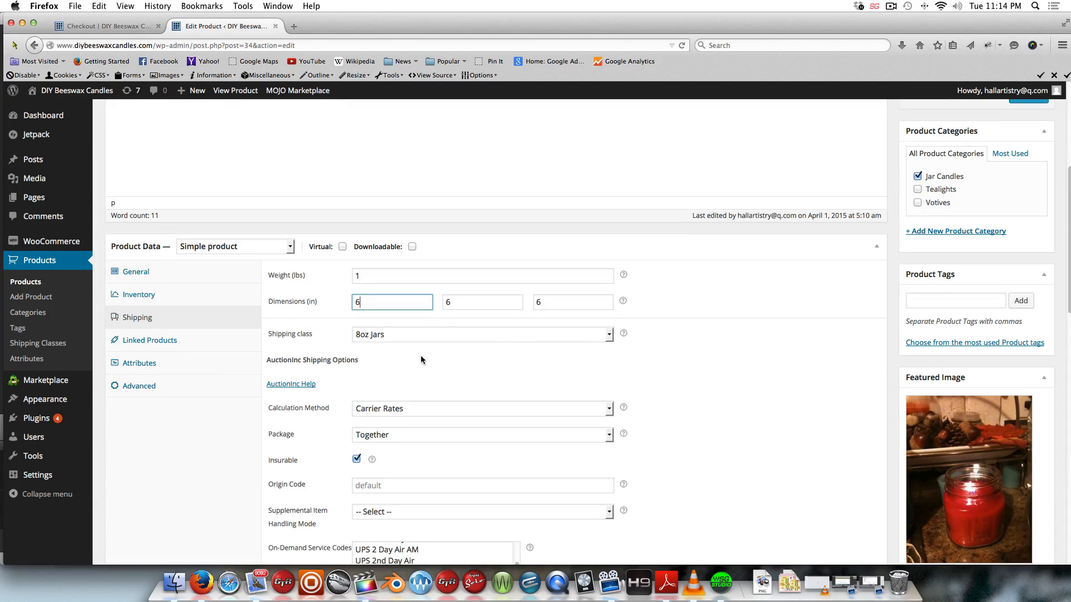
scroll(421, 350, down, 3)
scroll(420, 347, down, 1)
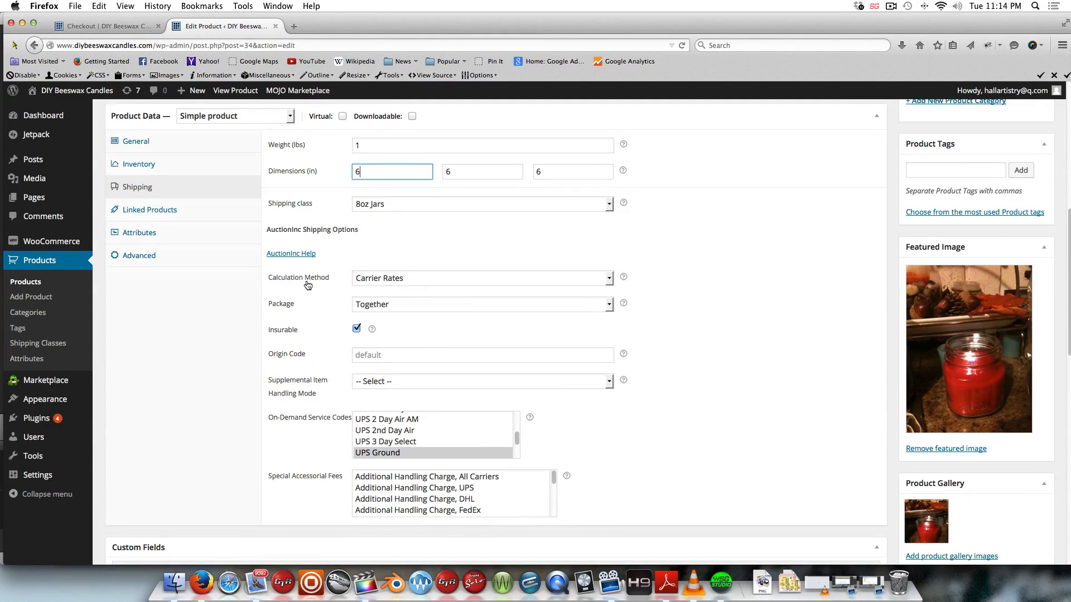
click(416, 284)
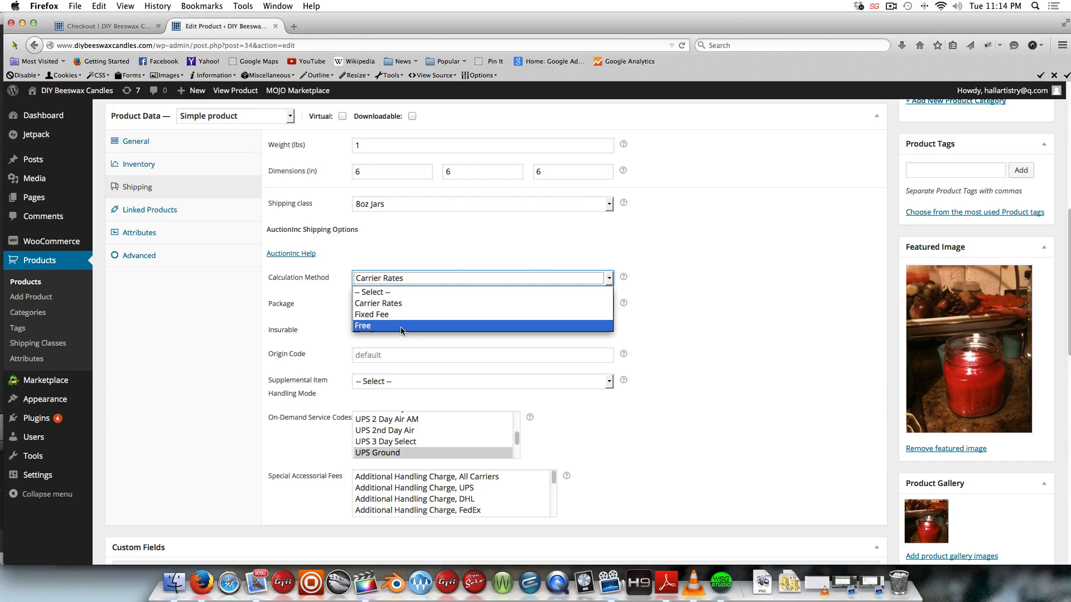
click(420, 257)
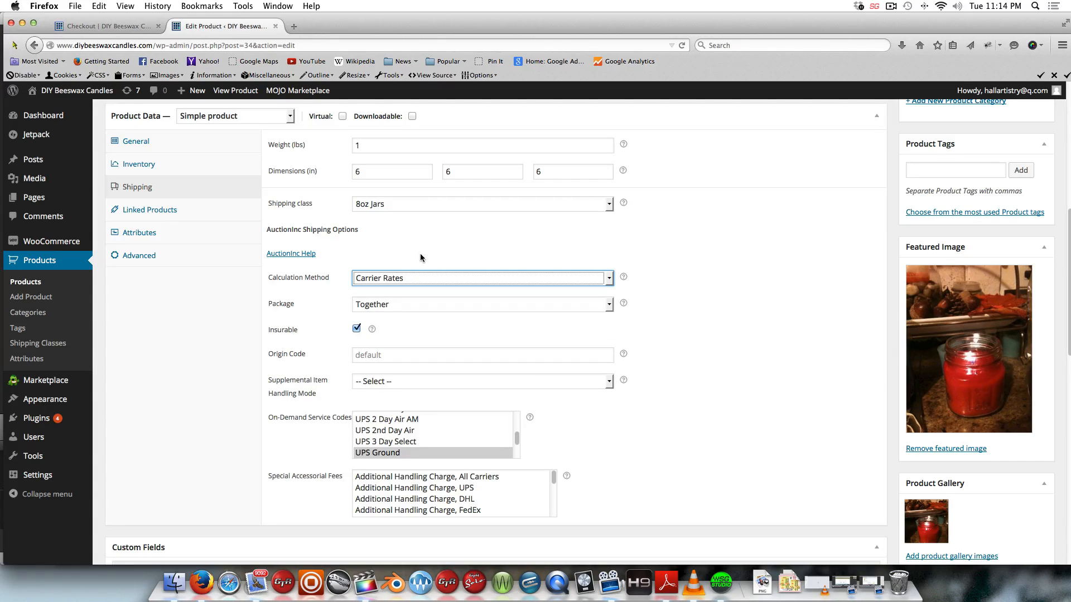
click(430, 308)
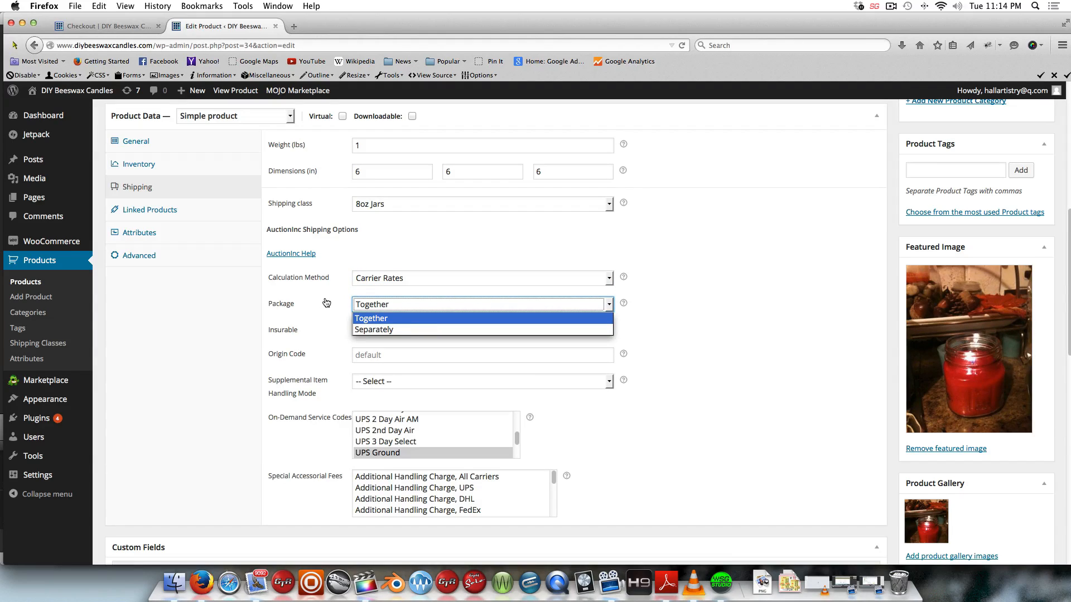
click(382, 252)
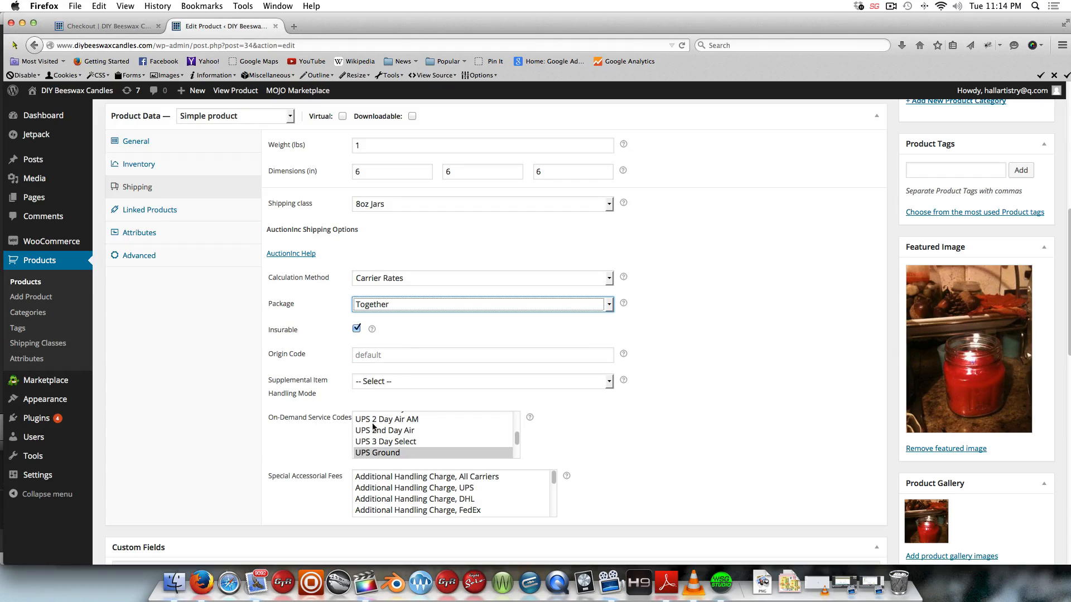
Step: Look over the product's insurable, origin code and supplemental item handling settings, including the help note for insurable
scroll(402, 344, down, 3)
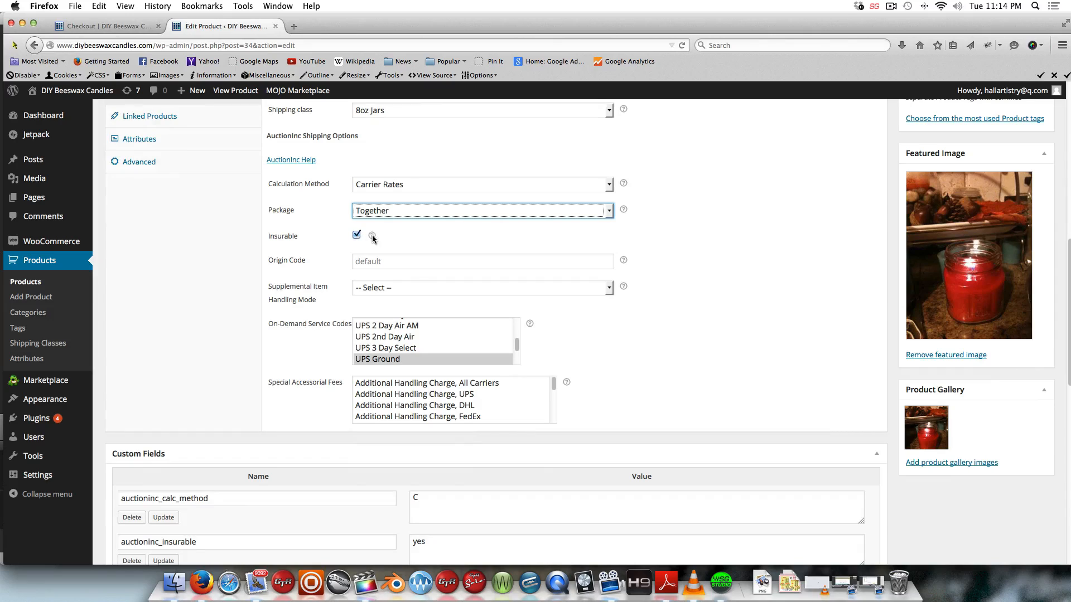
mouse_move(372, 237)
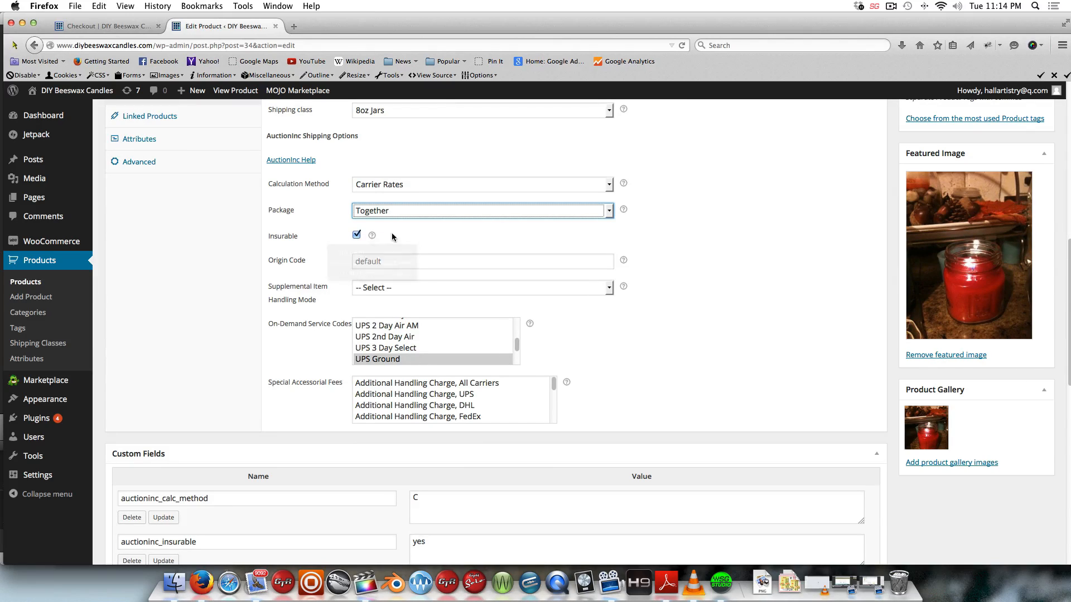
scroll(420, 246, down, 1)
scroll(419, 245, down, 3)
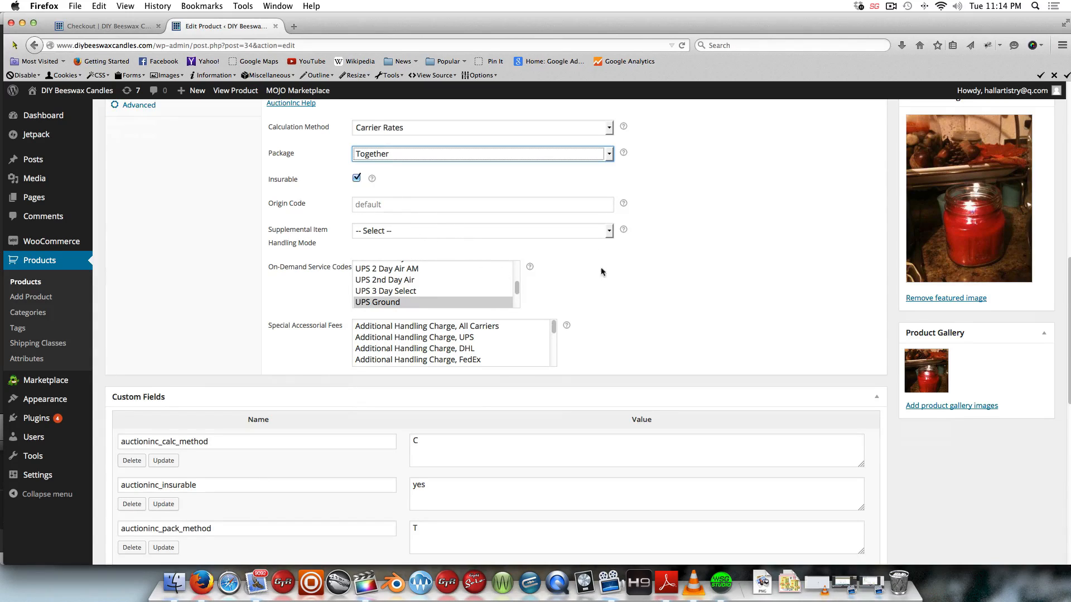
Step: Look through the on-demand service codes to check which UPS and USPS services are selected for the product
scroll(600, 283, down, 2)
scroll(398, 268, down, 2)
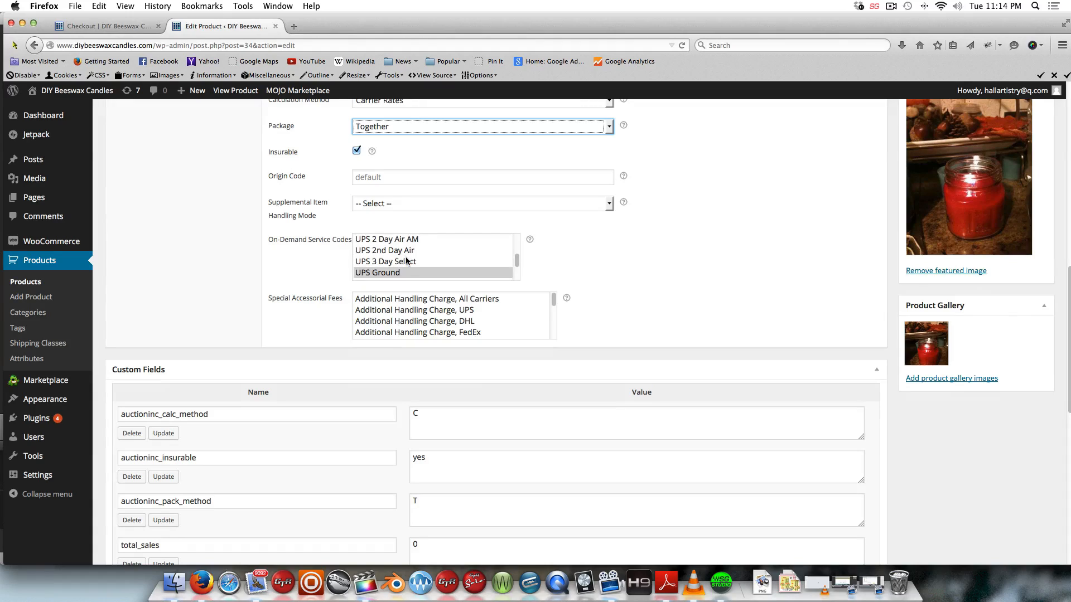
scroll(397, 267, down, 5)
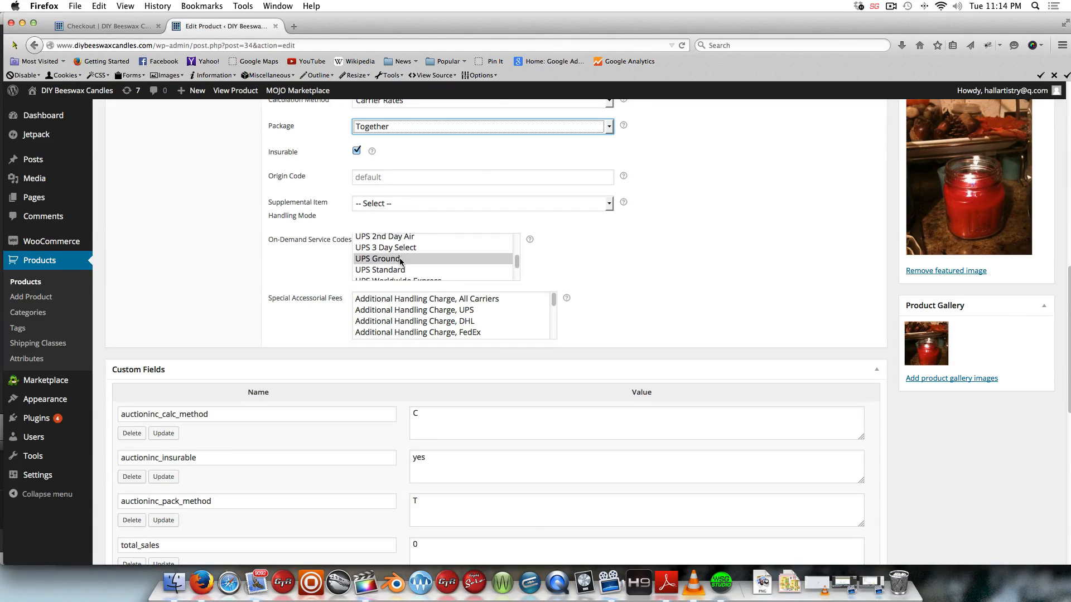
scroll(408, 249, up, 4)
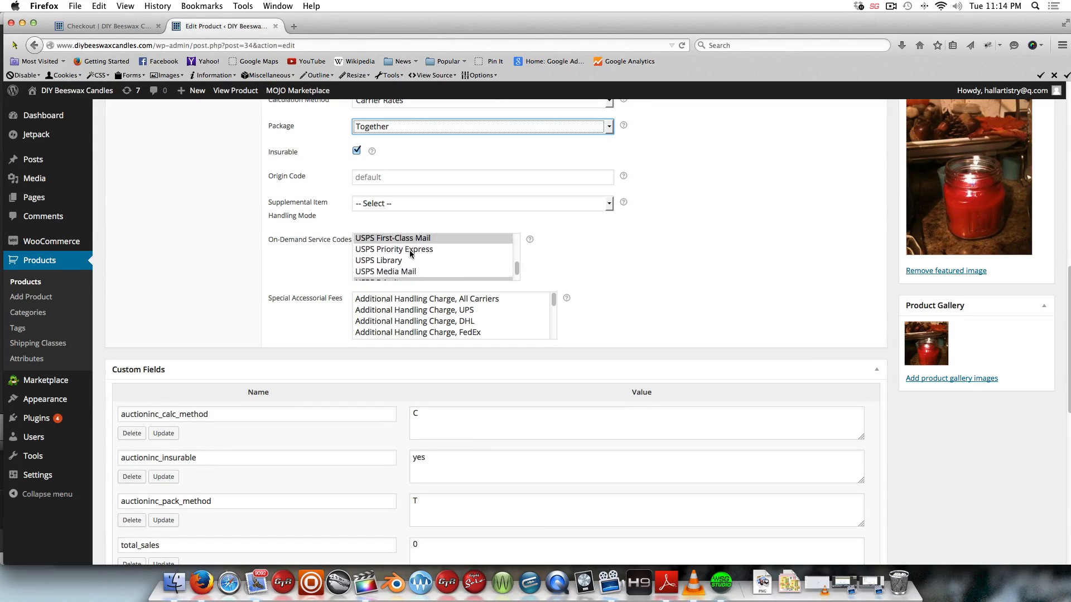
scroll(410, 254, up, 3)
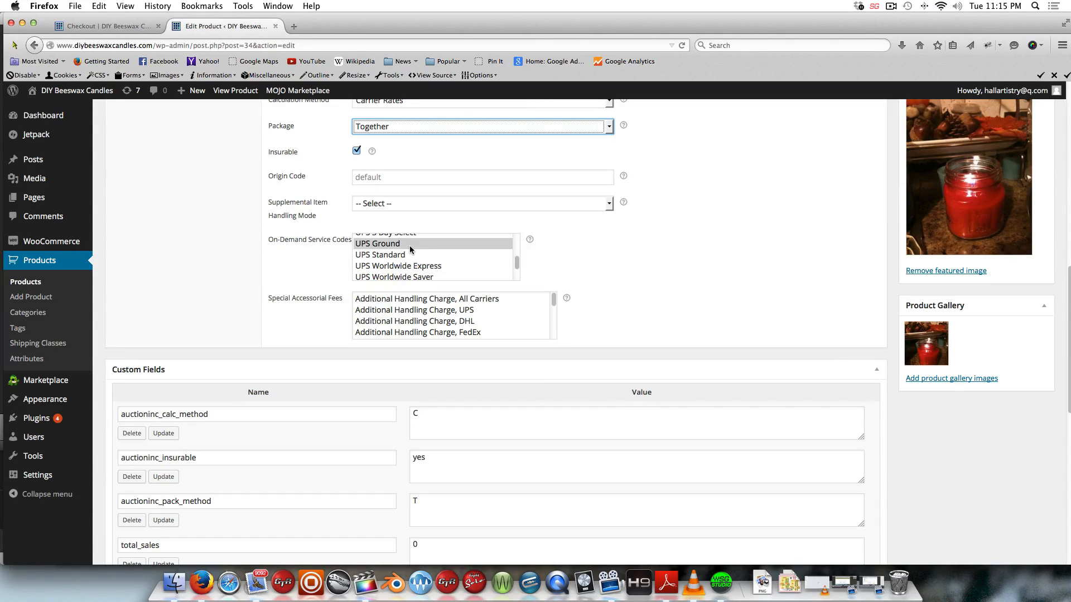
scroll(409, 245, down, 3)
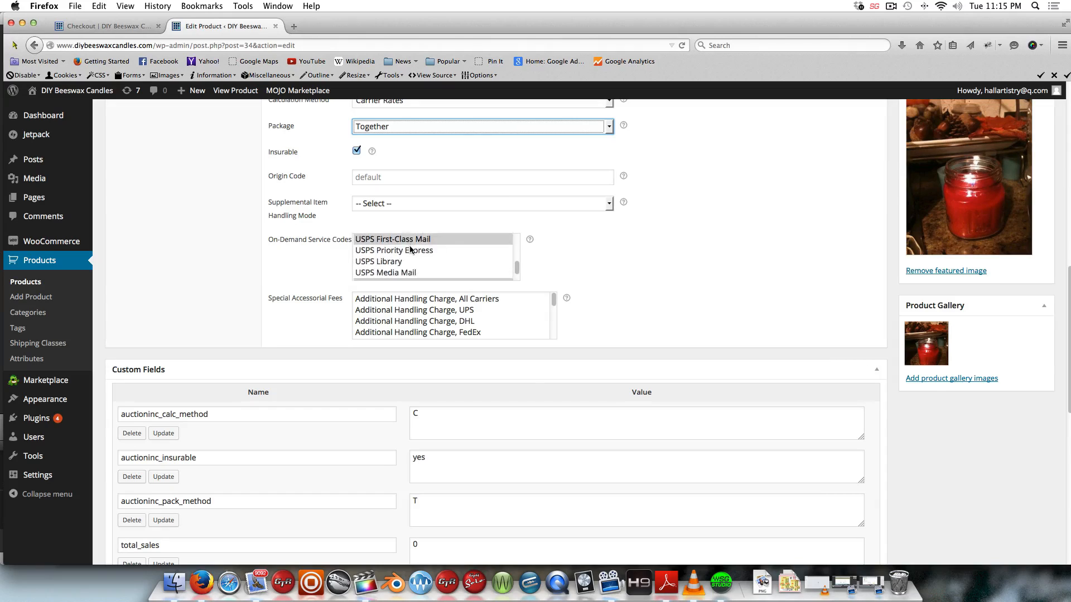
scroll(410, 250, down, 1)
scroll(416, 262, up, 5)
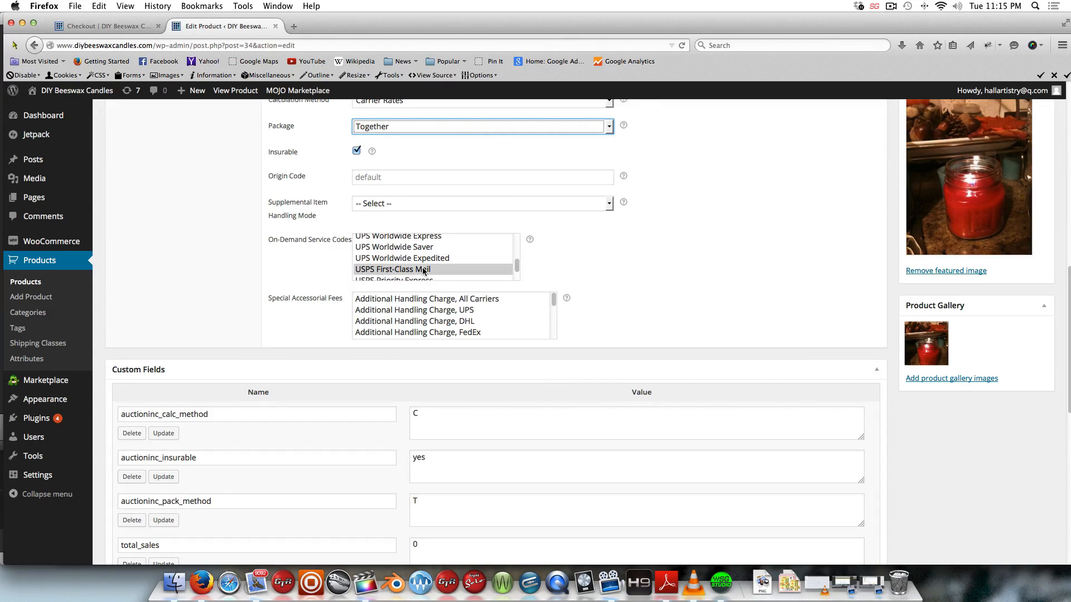
scroll(423, 272, down, 2)
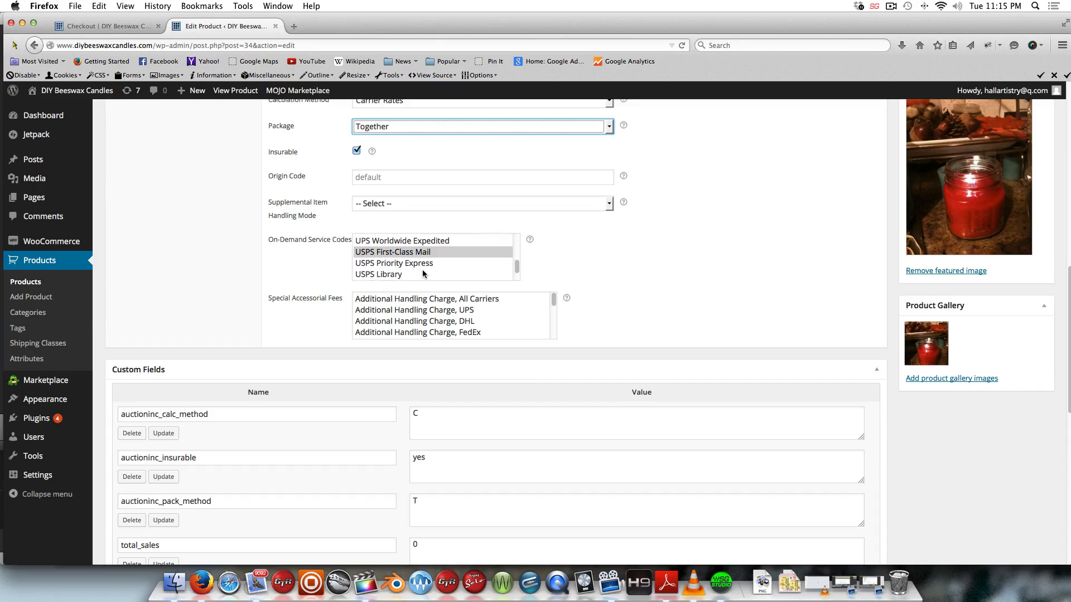
scroll(423, 272, down, 2)
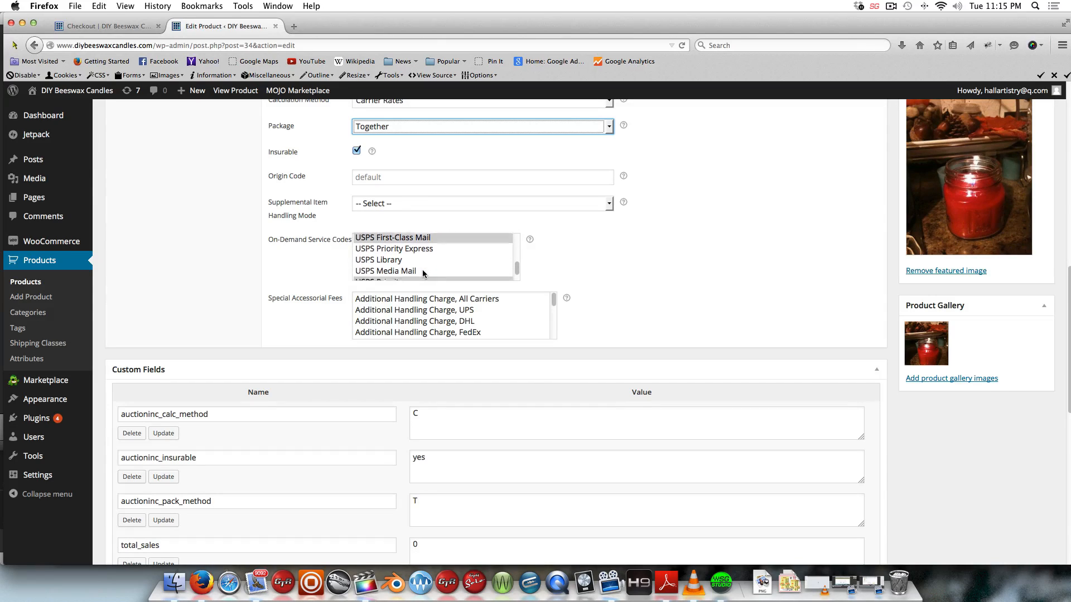
click(420, 250)
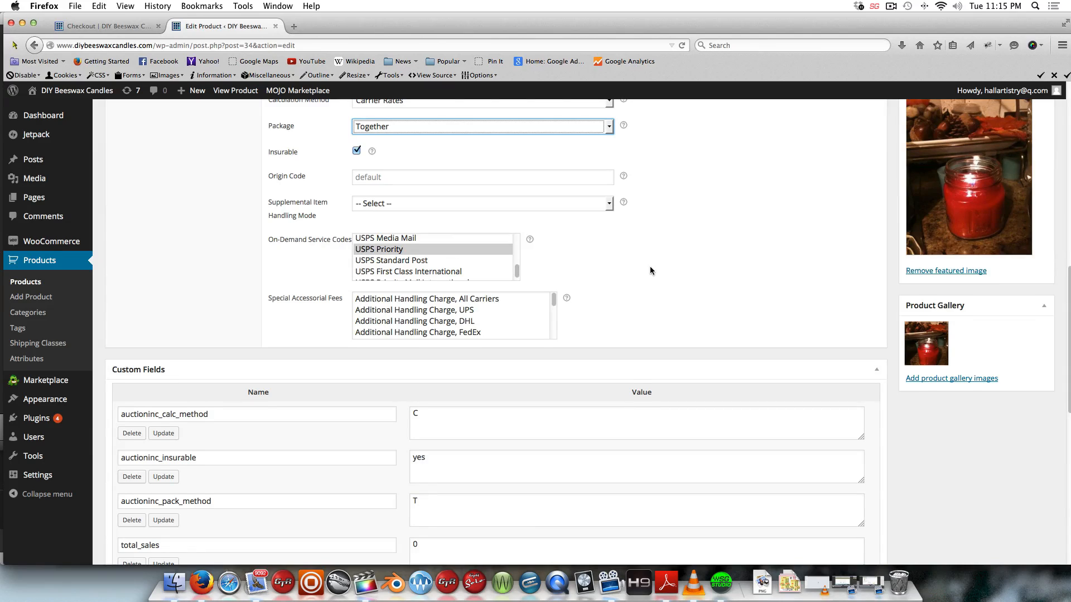
Step: Look through the special accessorial fees available for the product
scroll(651, 266, down, 1)
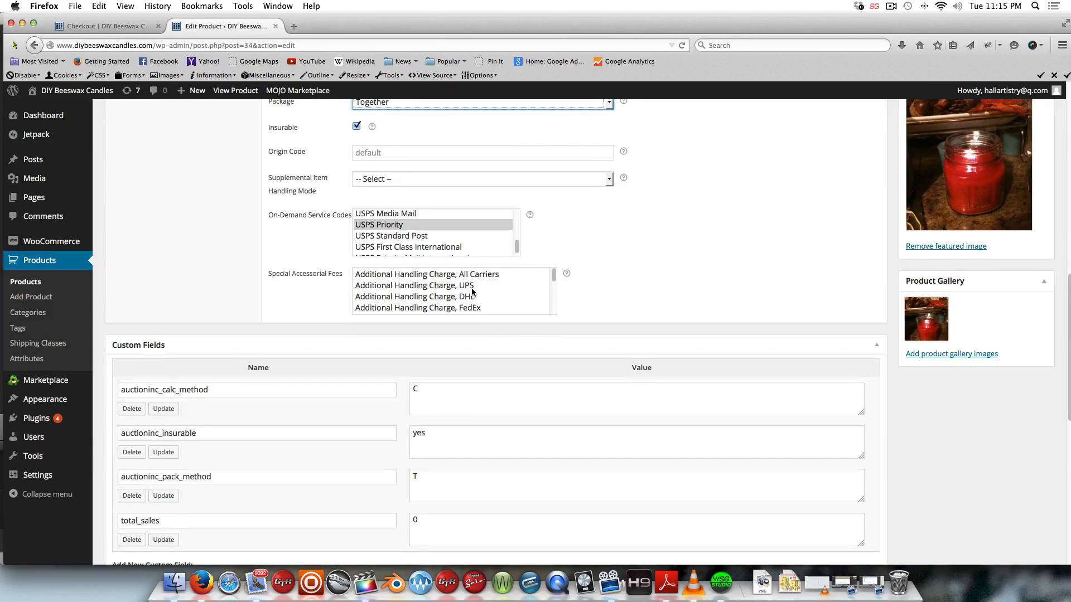
scroll(471, 291, down, 5)
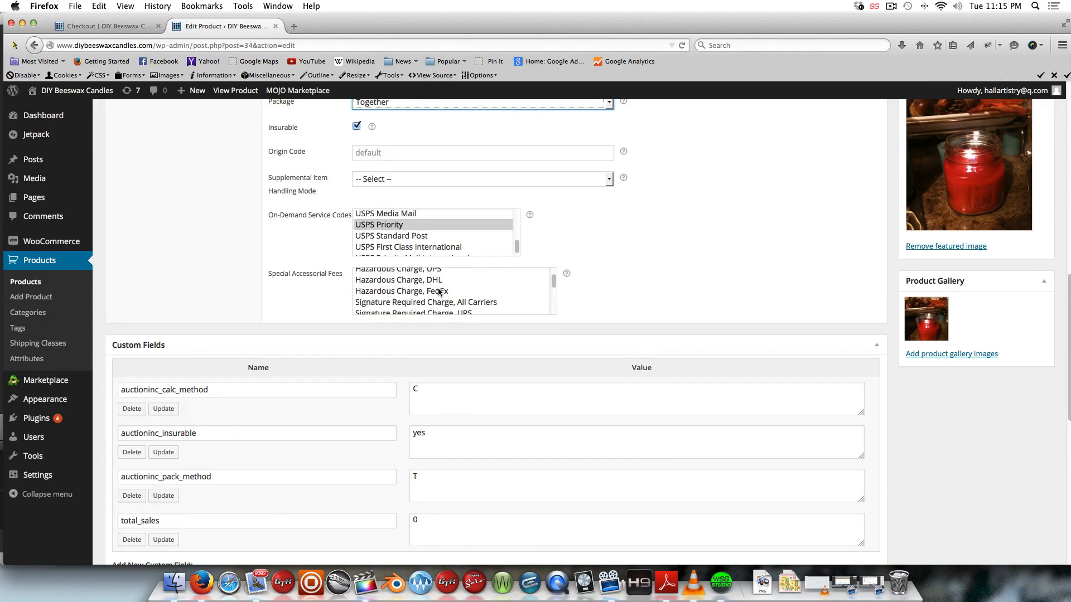
scroll(439, 291, down, 1)
scroll(502, 289, up, 3)
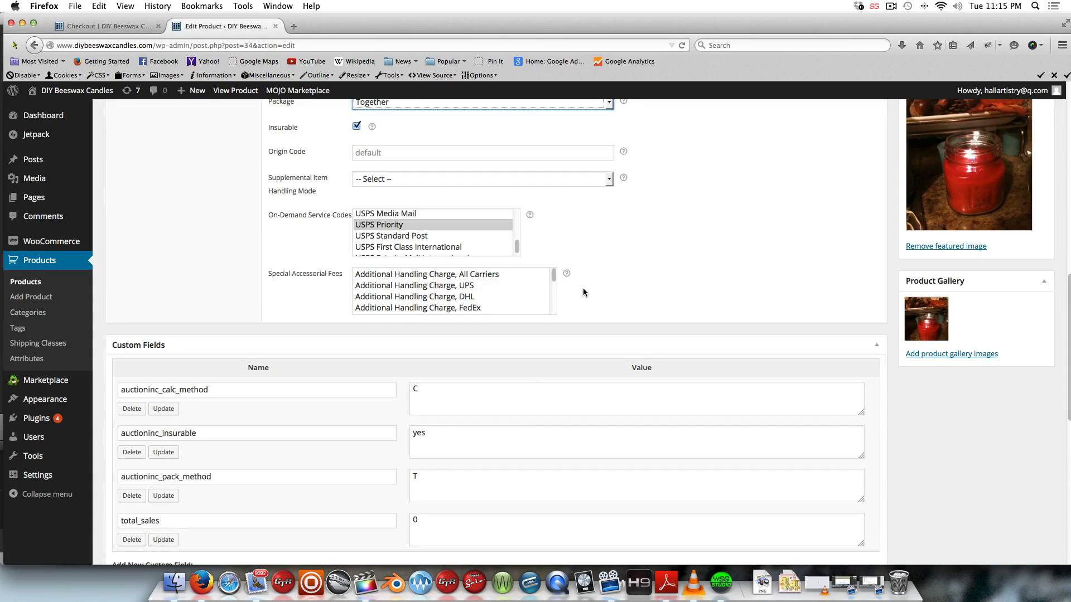
Step: Save the Mason Jar Beeswax Candles product
scroll(585, 281, up, 5)
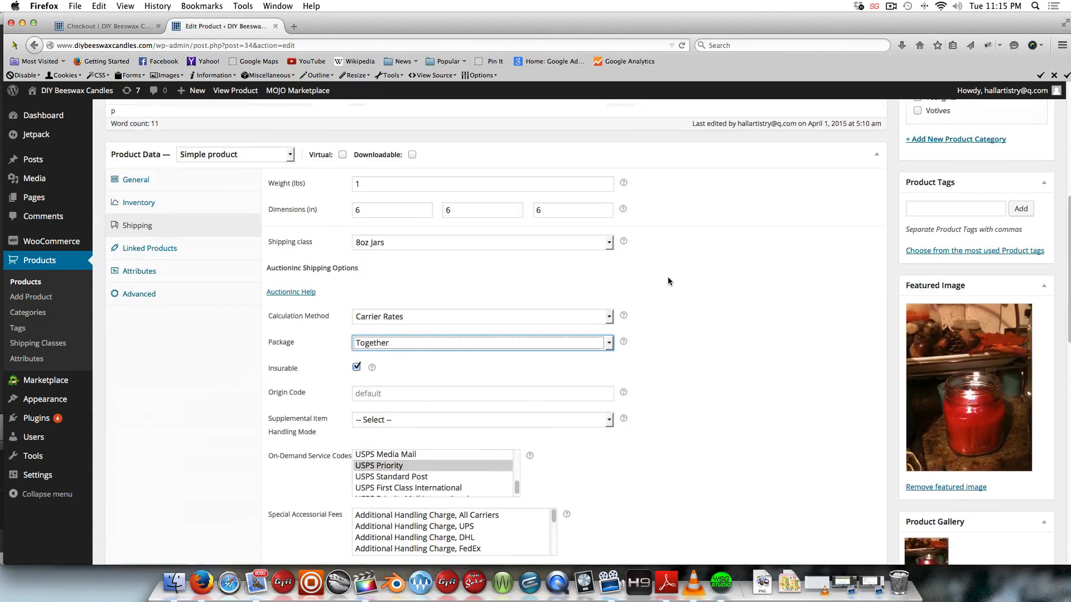
scroll(667, 277, up, 4)
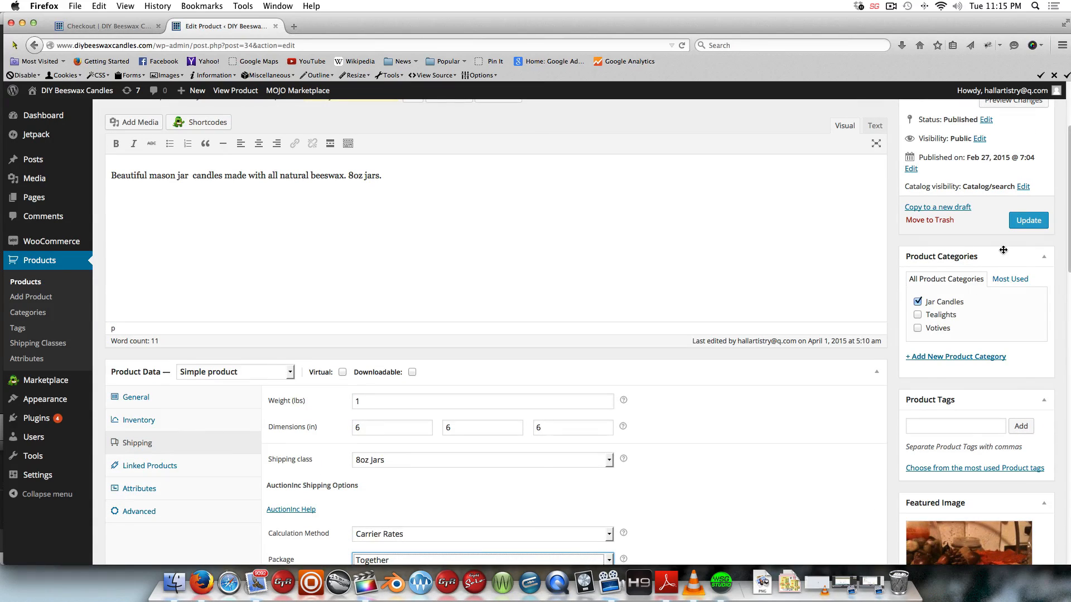
click(1028, 221)
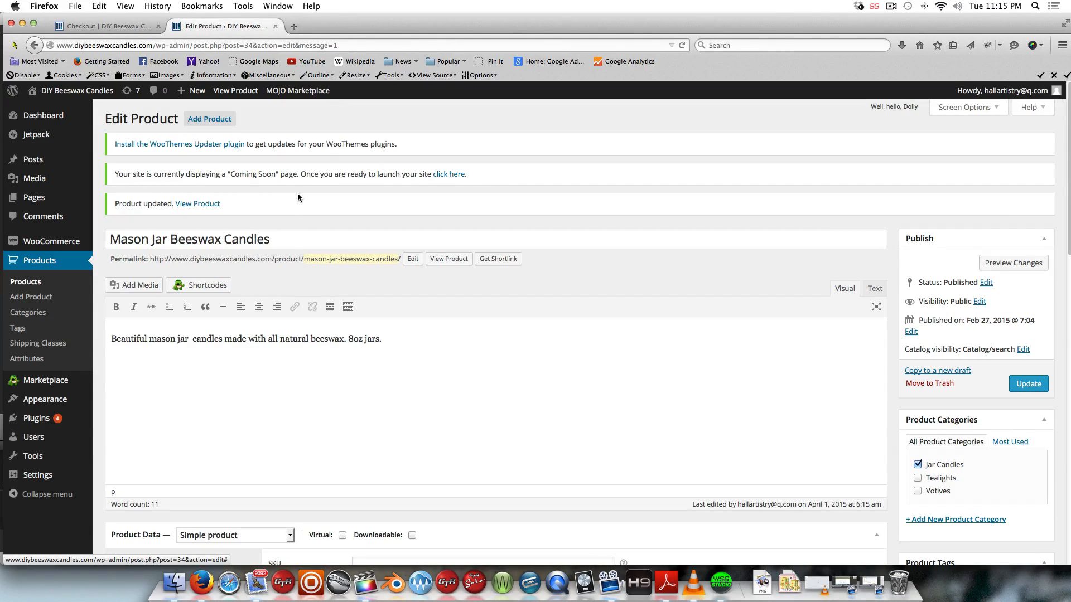
Step: Visit the storefront, add one Mason Jar Beeswax Candles to the cart from the recent products and view the cart
click(76, 91)
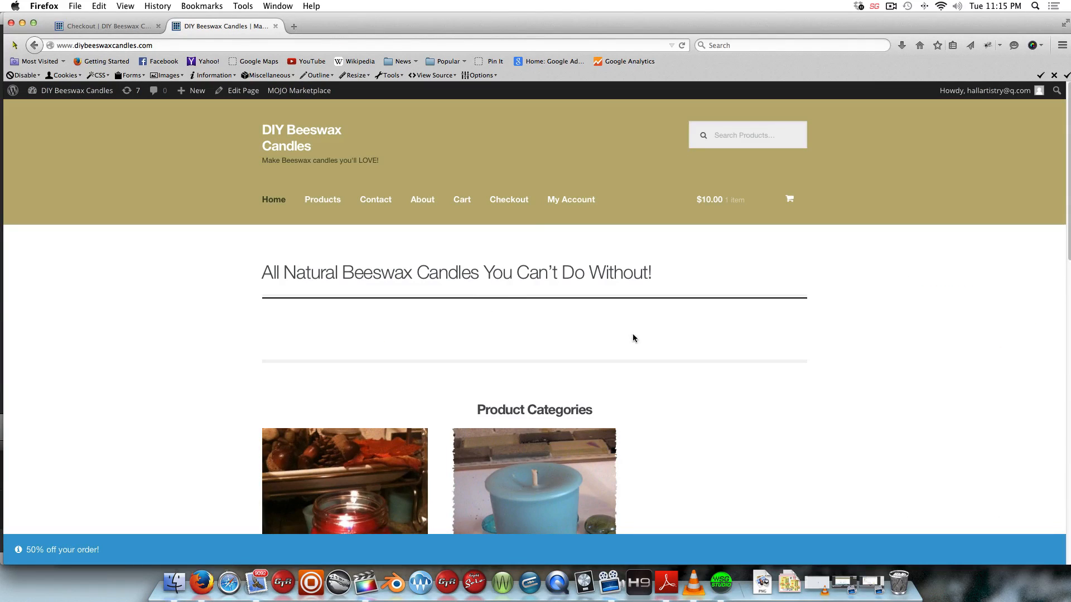
scroll(641, 333, down, 5)
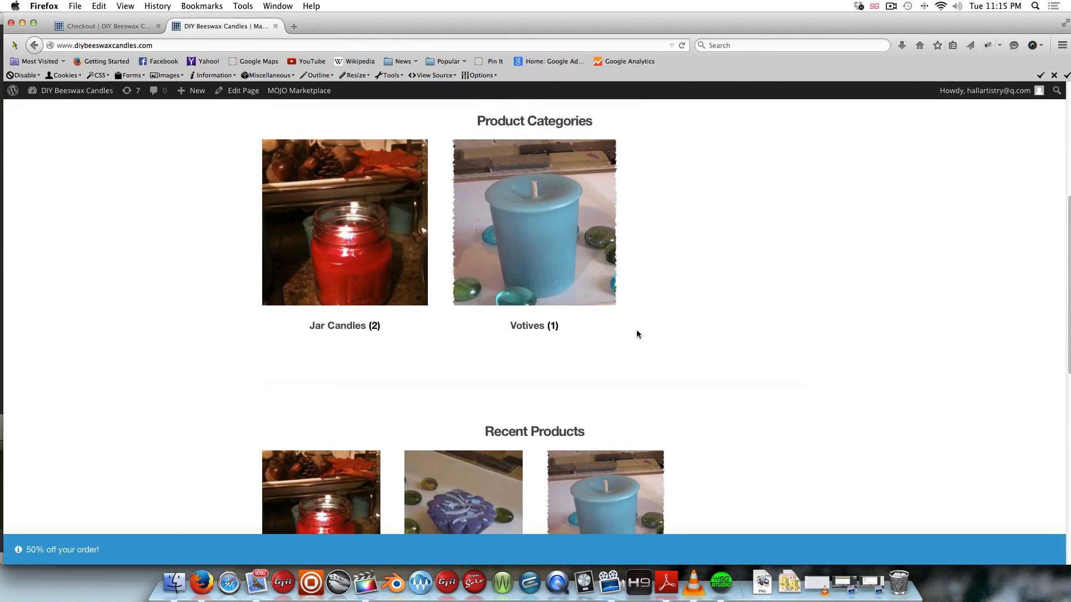
scroll(637, 334, down, 3)
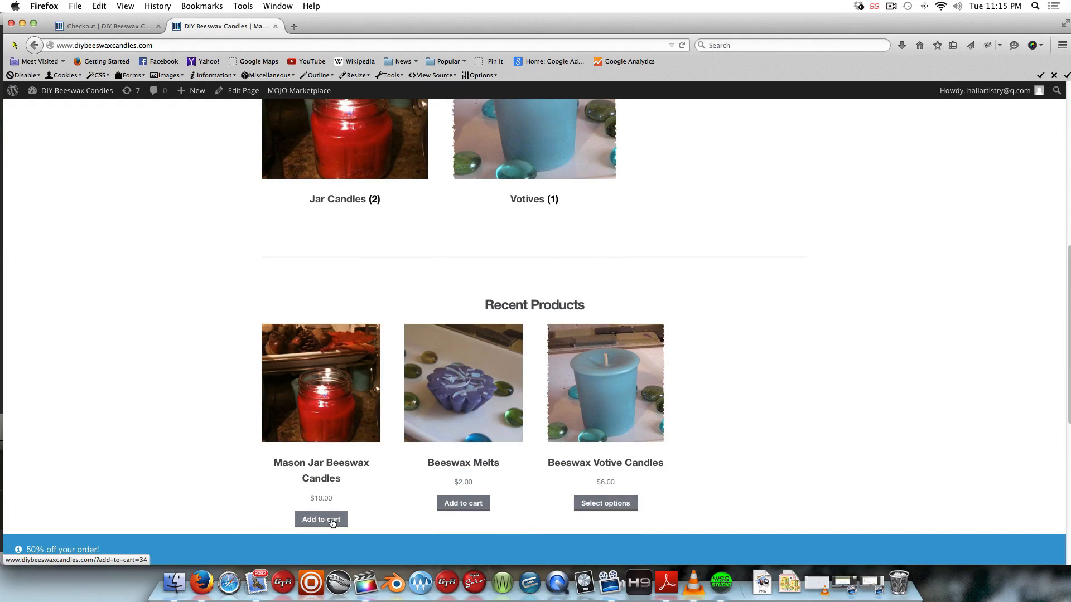
click(332, 523)
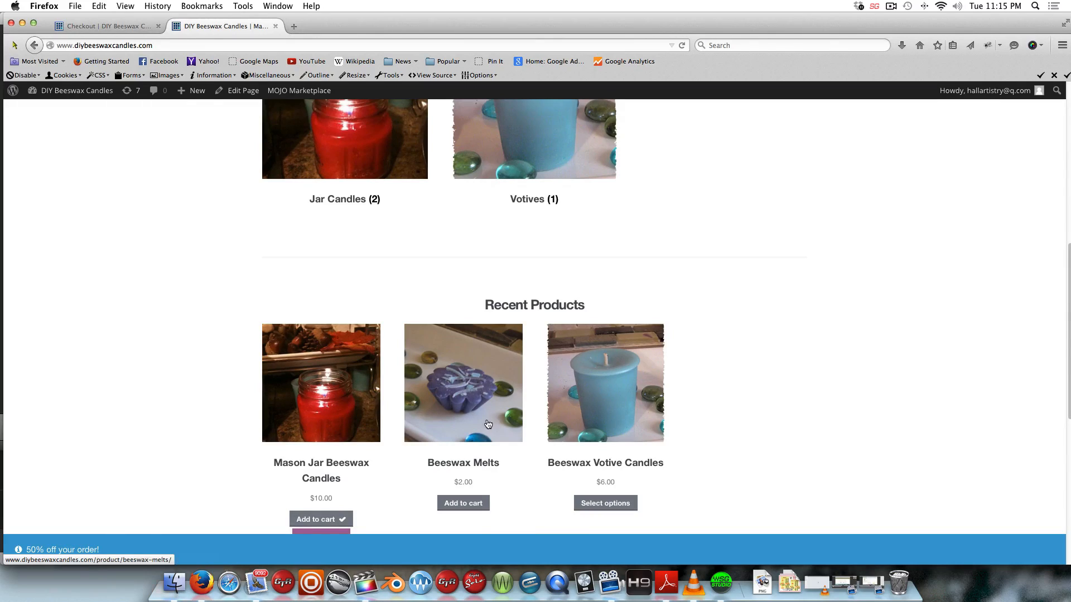
scroll(365, 398, down, 1)
scroll(365, 398, down, 2)
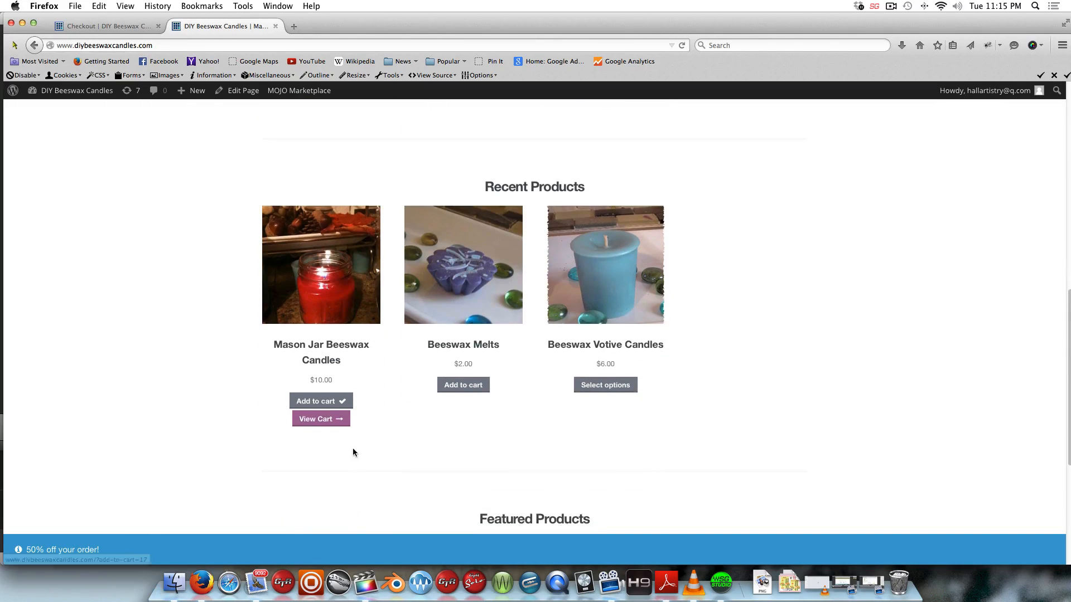
click(322, 423)
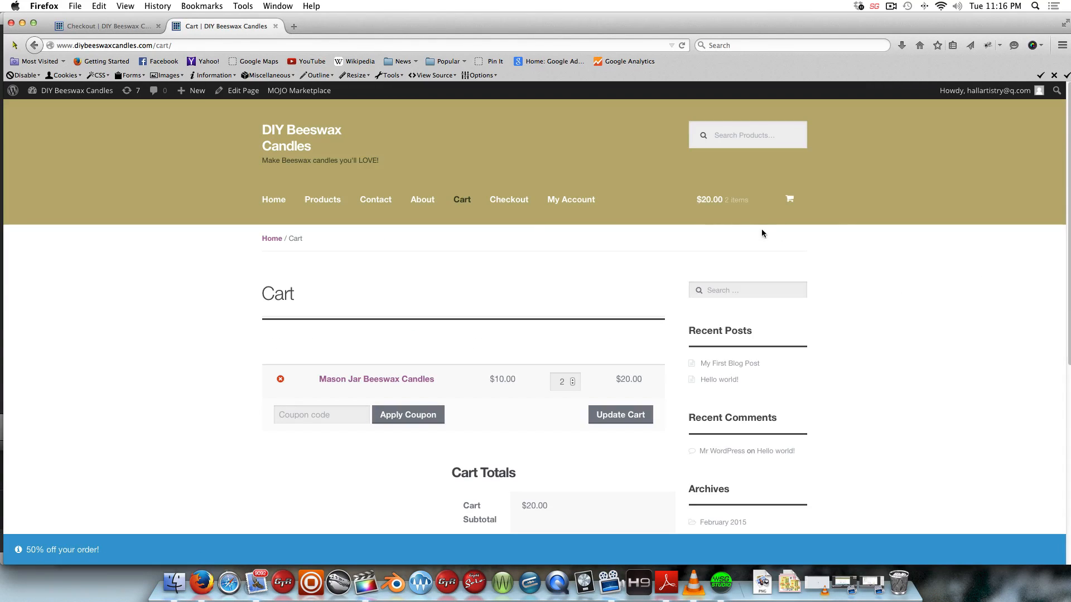
Step: Check the shipping and handling rates offered in the cart totals, keeping the current shipping choice
scroll(482, 436, down, 3)
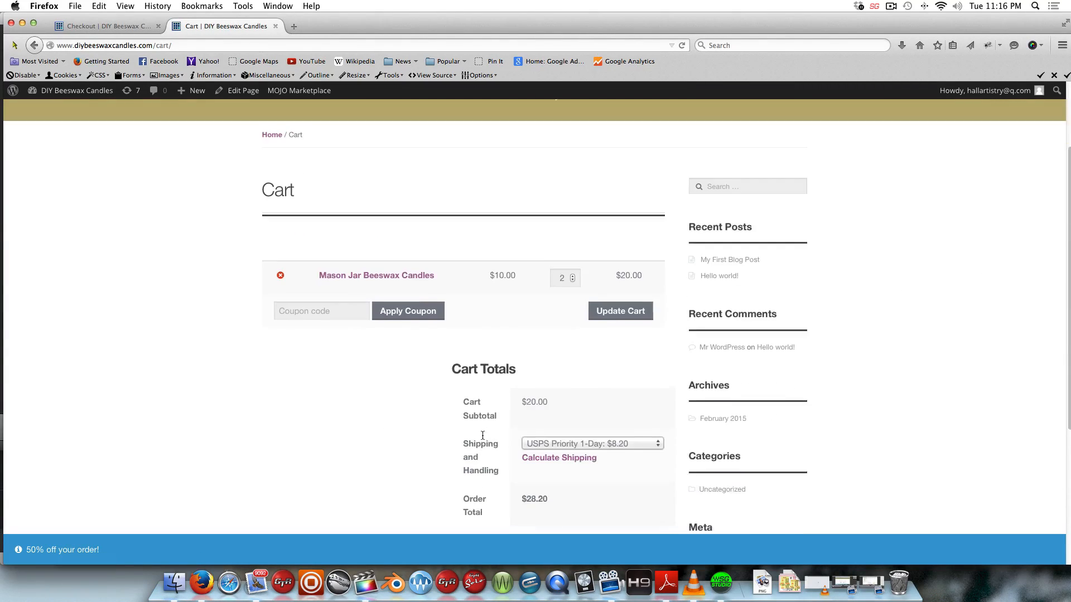
scroll(482, 436, down, 2)
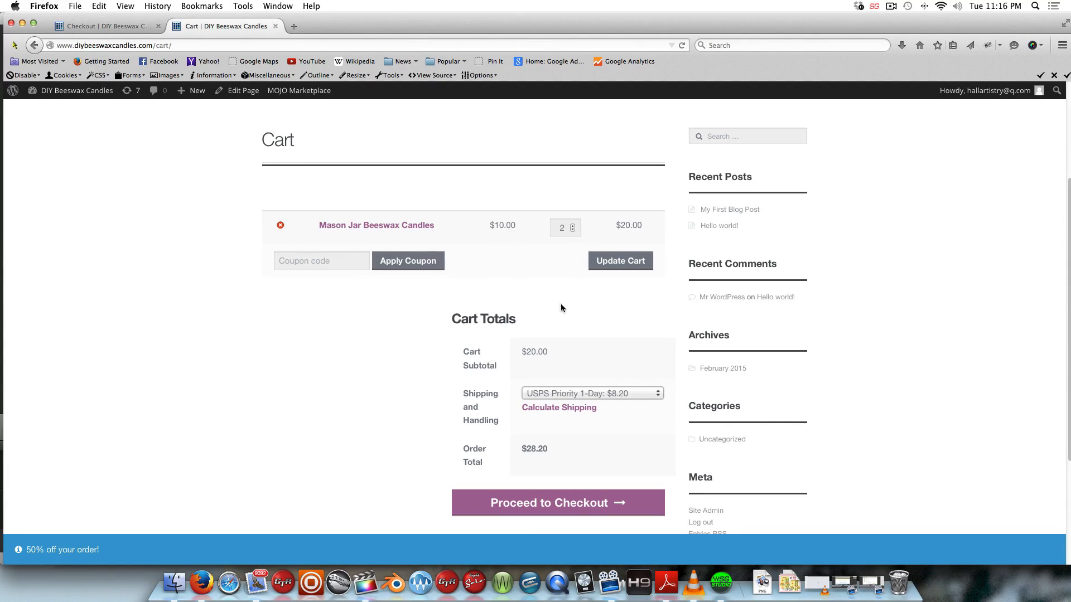
scroll(603, 382, down, 1)
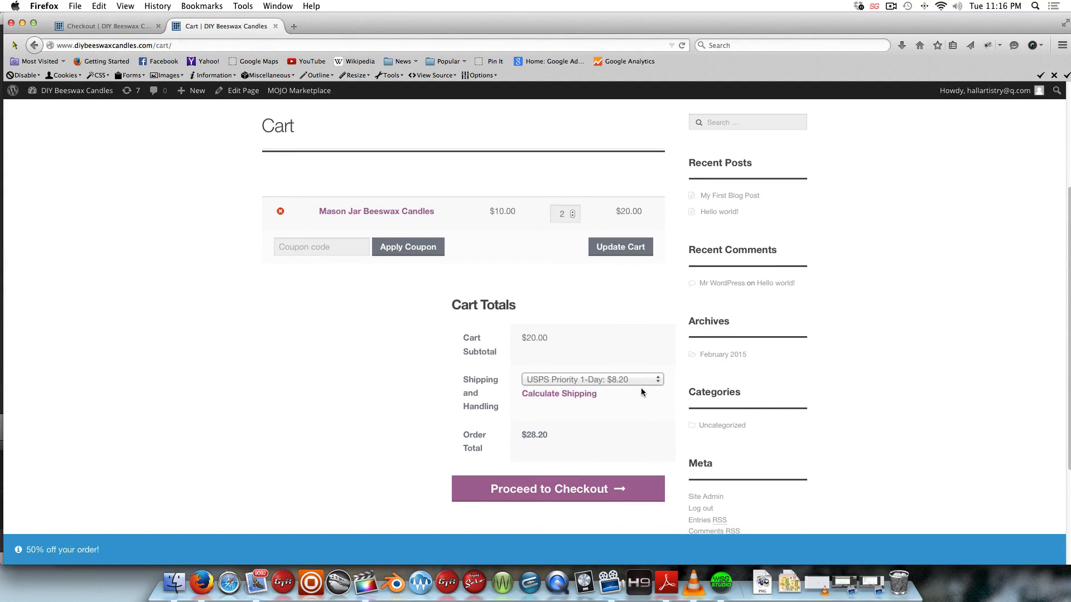
click(654, 379)
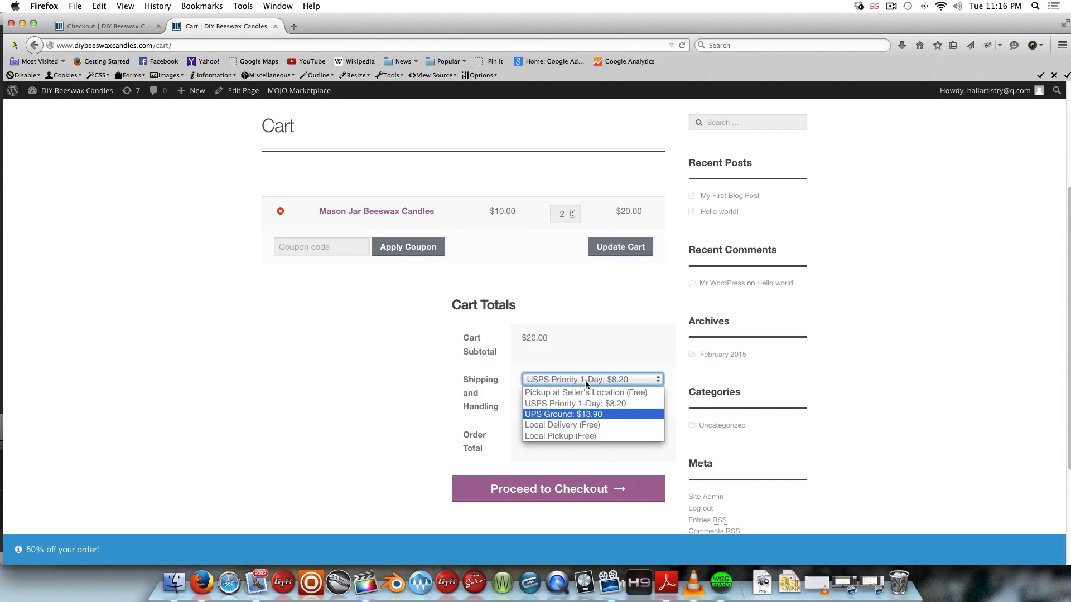
click(566, 291)
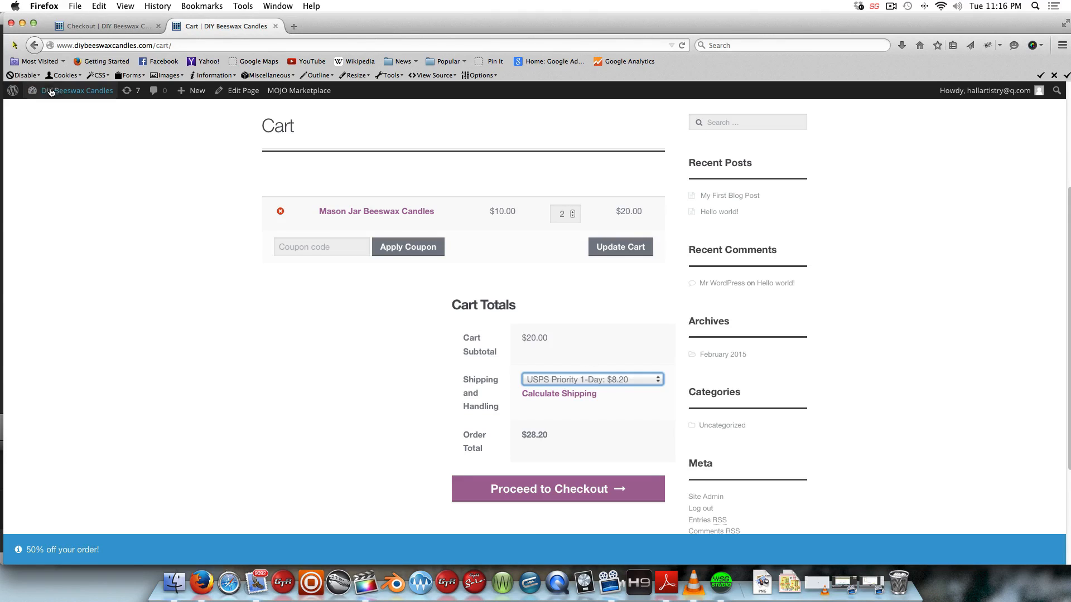
Step: Return to the Mason Jar Beeswax Candles product editor and open the product's shipping data
click(34, 45)
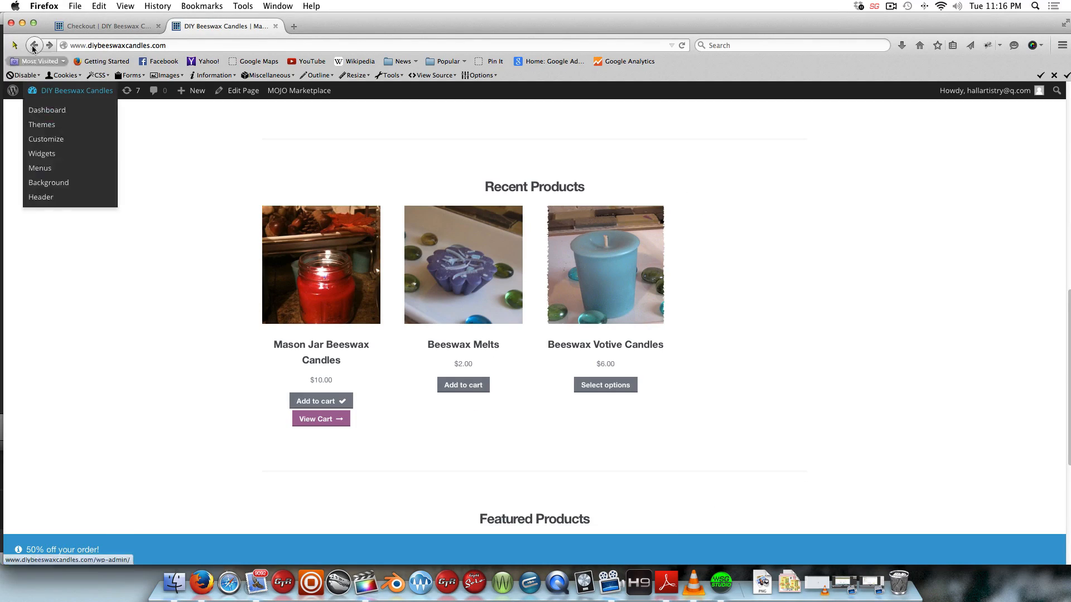
click(34, 46)
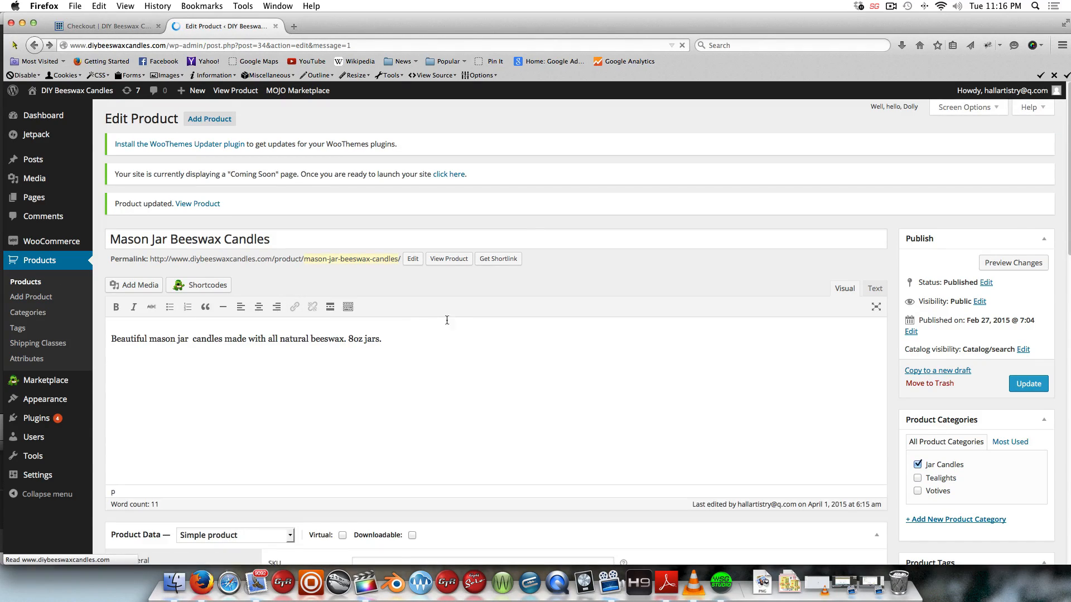
drag(1067, 242, 1068, 305)
scroll(1026, 310, down, 5)
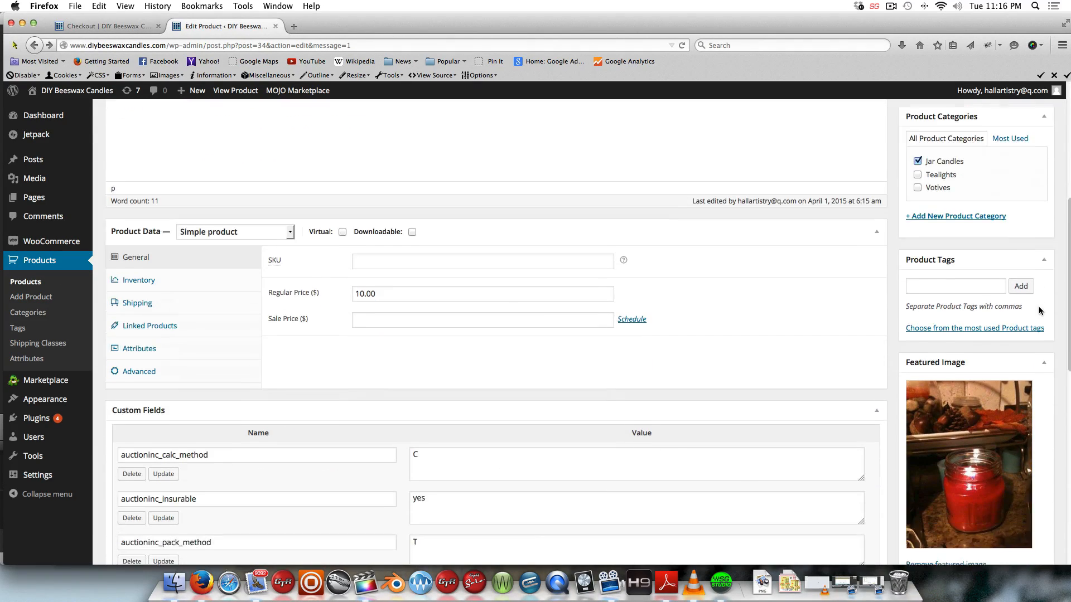
scroll(948, 308, down, 3)
scroll(444, 318, up, 5)
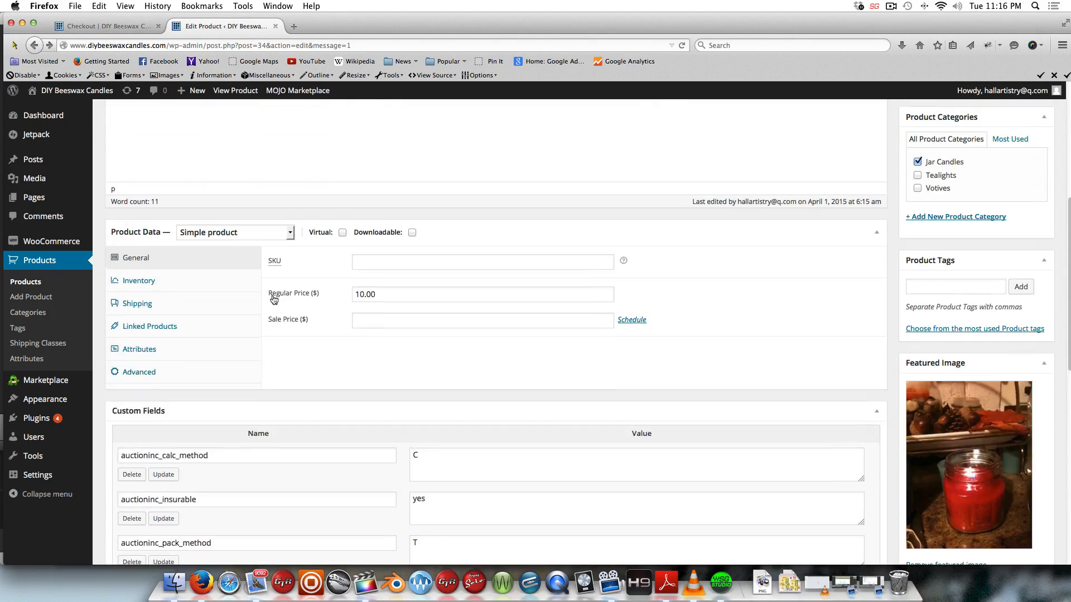
click(139, 351)
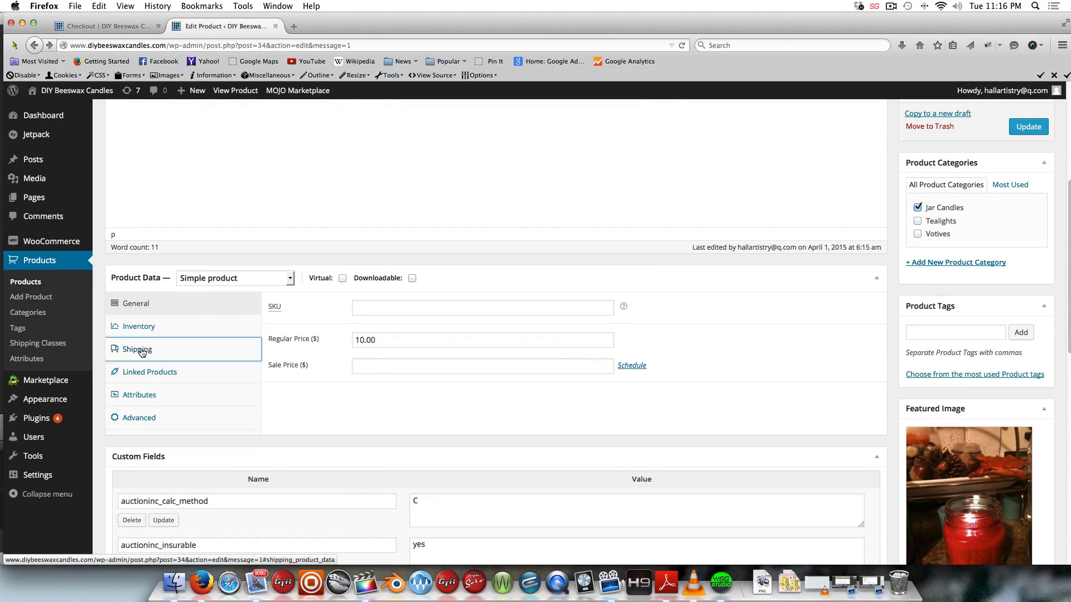
Step: Review the product's AuctionInc shipping options, examining which UPS and USPS on-demand service codes are selected
scroll(575, 373, down, 8)
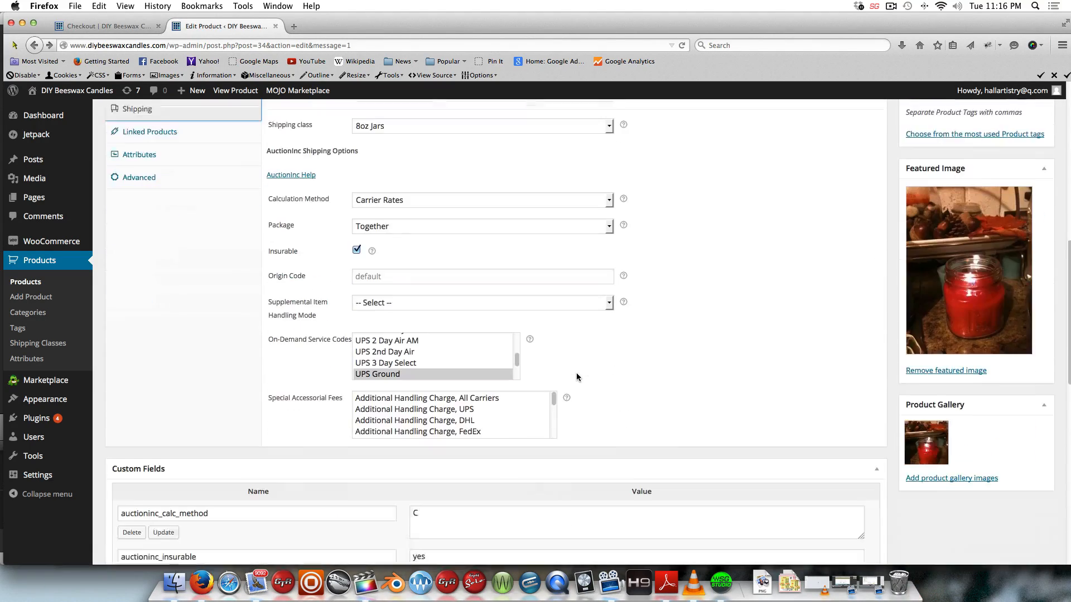
scroll(470, 278, down, 2)
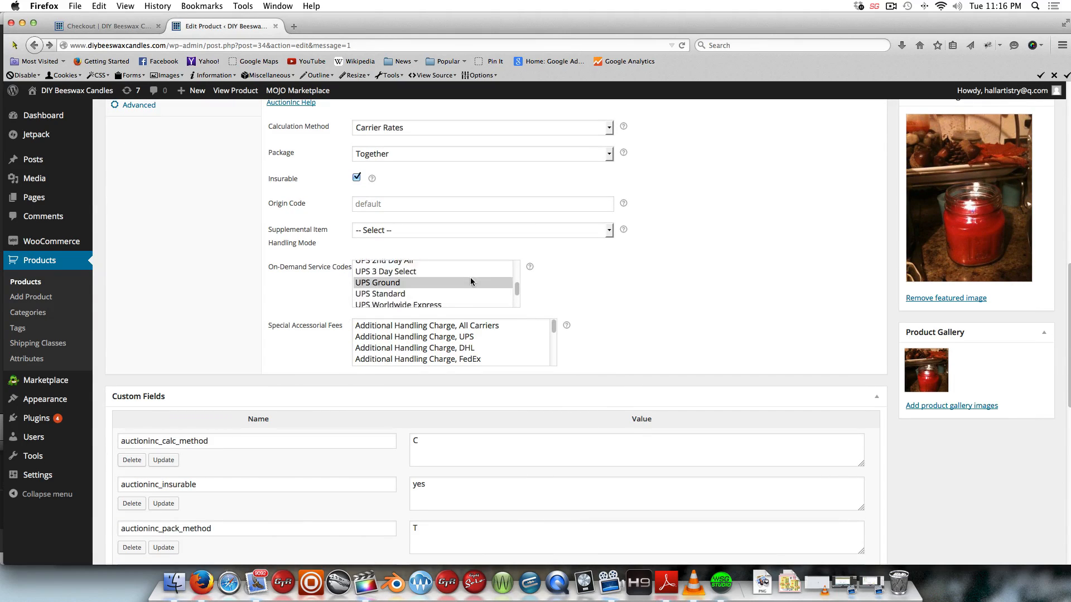
scroll(470, 276, down, 5)
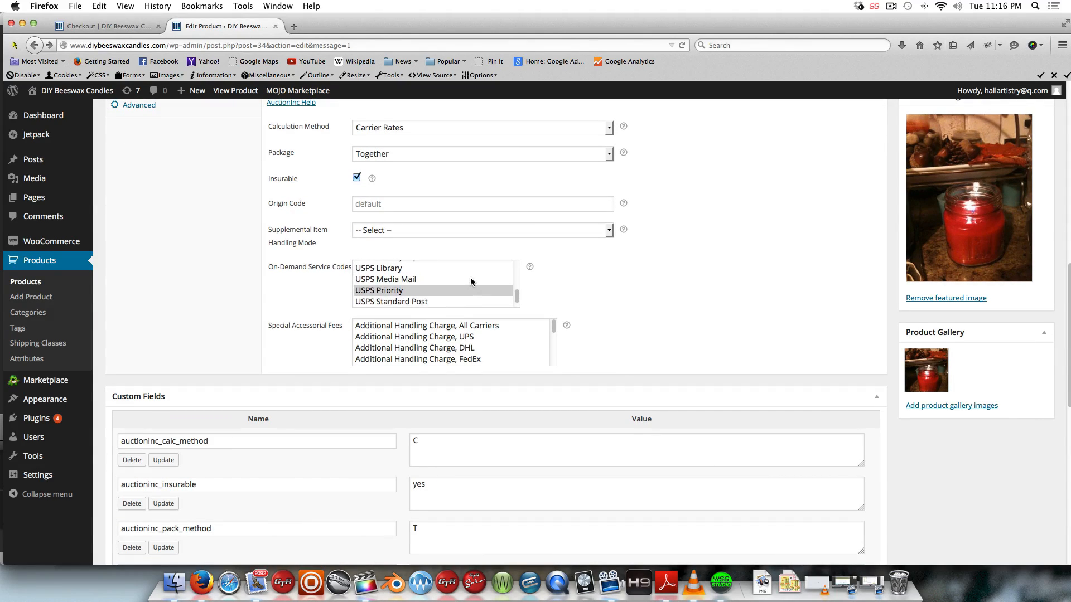
scroll(471, 276, up, 3)
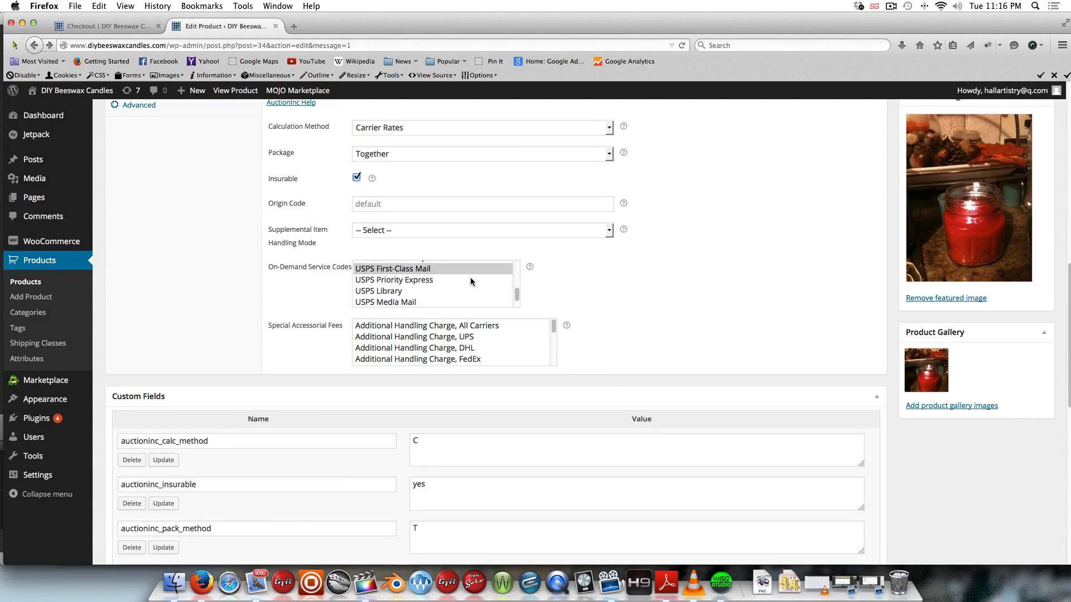
scroll(470, 276, down, 2)
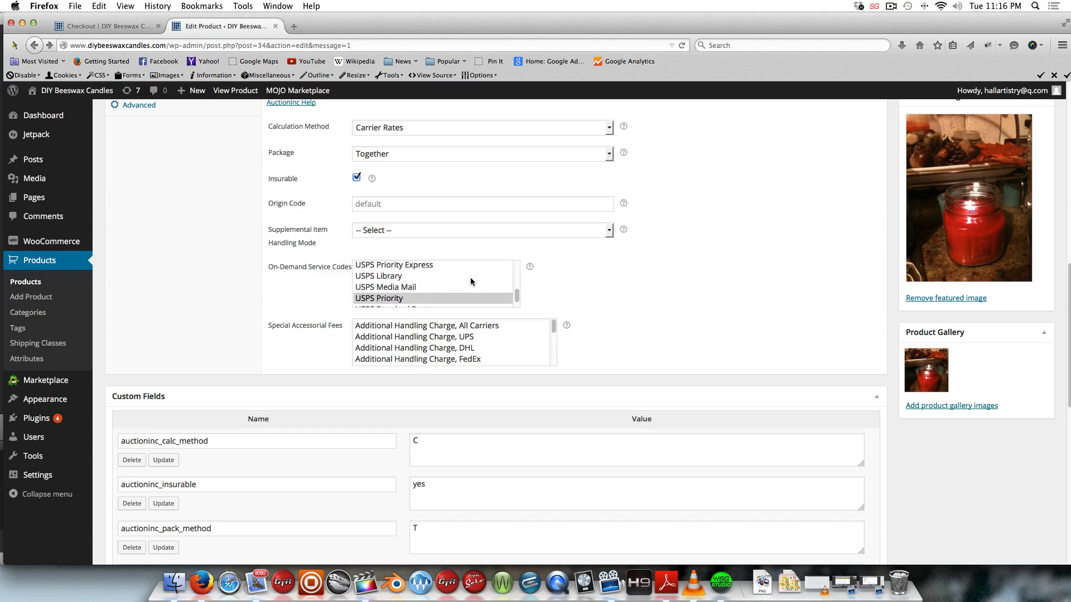
scroll(470, 277, down, 4)
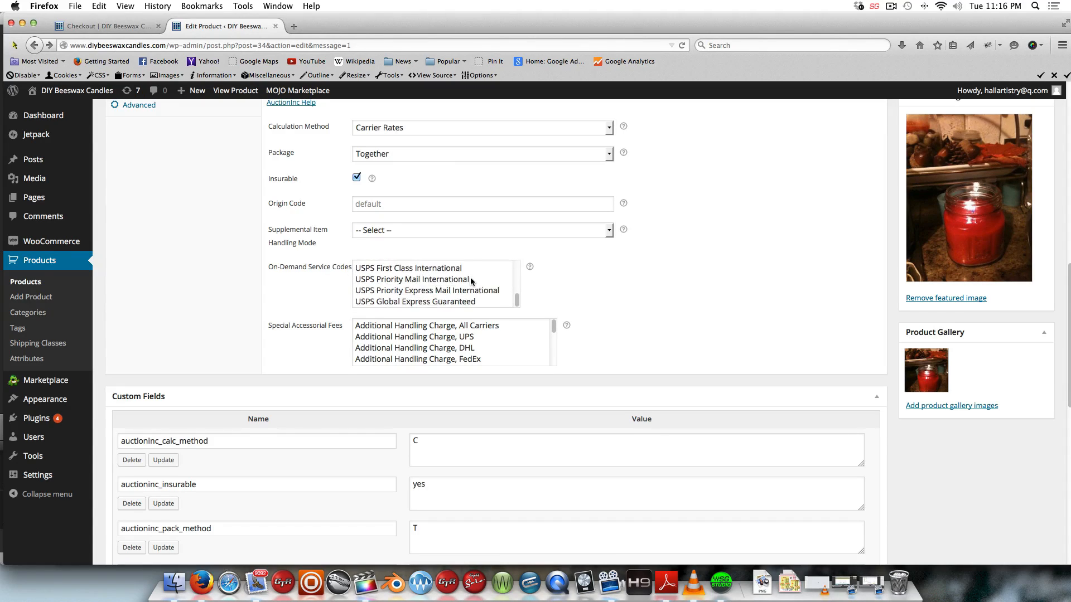
scroll(470, 276, down, 4)
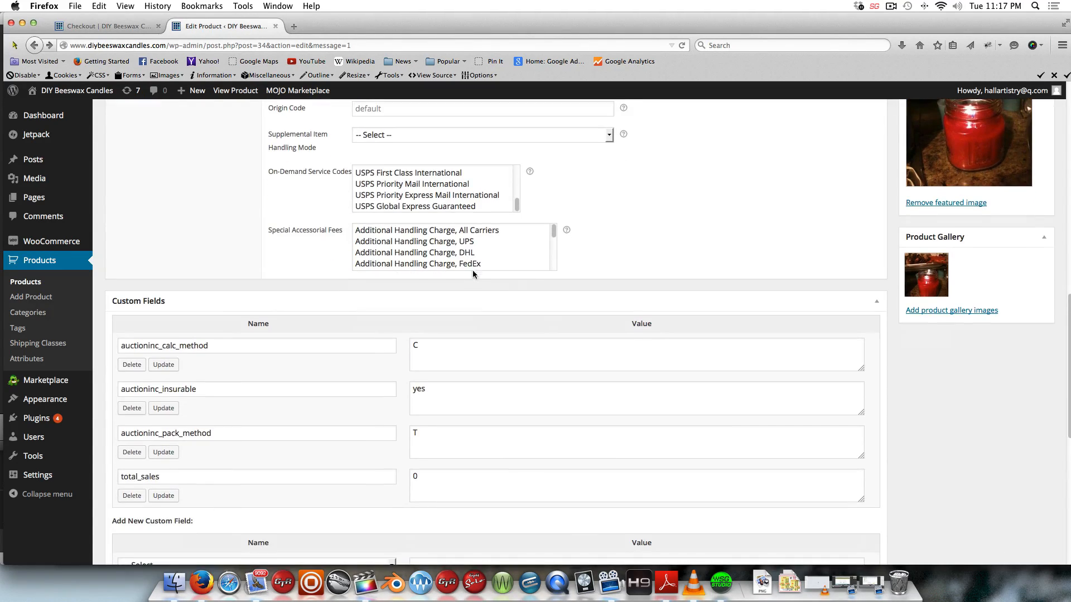
scroll(200, 187, up, 2)
scroll(200, 187, up, 8)
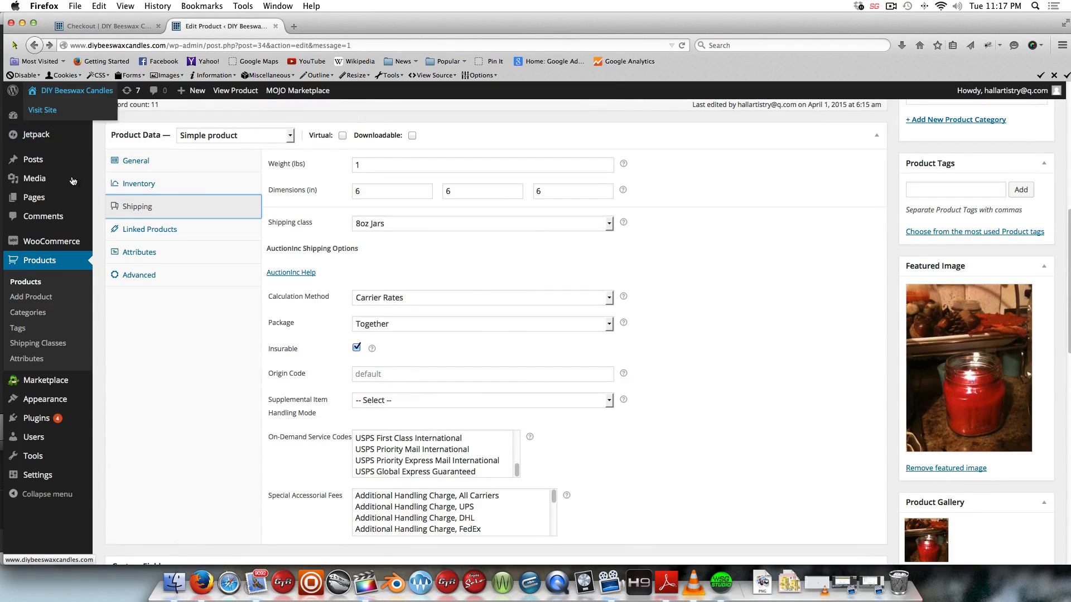
Step: Go to the storefront's cart and open the shipping calculator in the cart totals
click(84, 94)
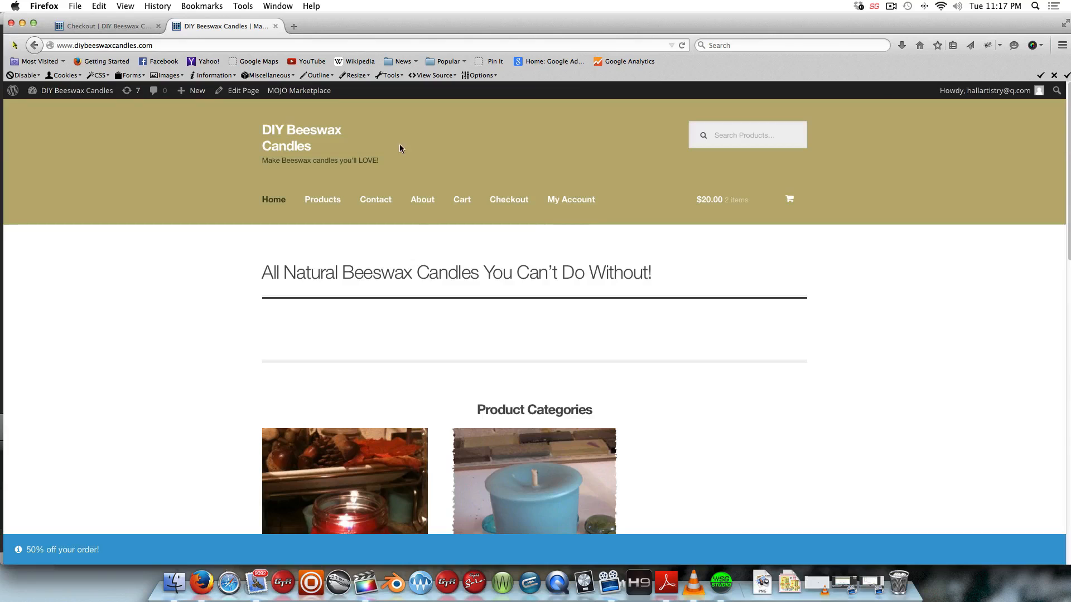
mouse_move(797, 193)
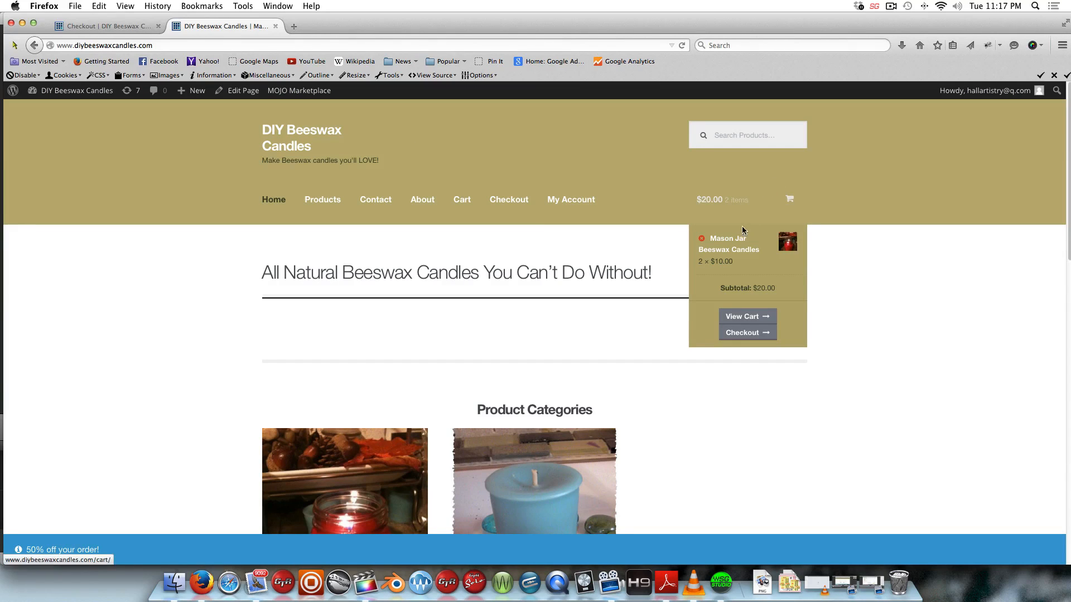
mouse_move(739, 204)
click(739, 317)
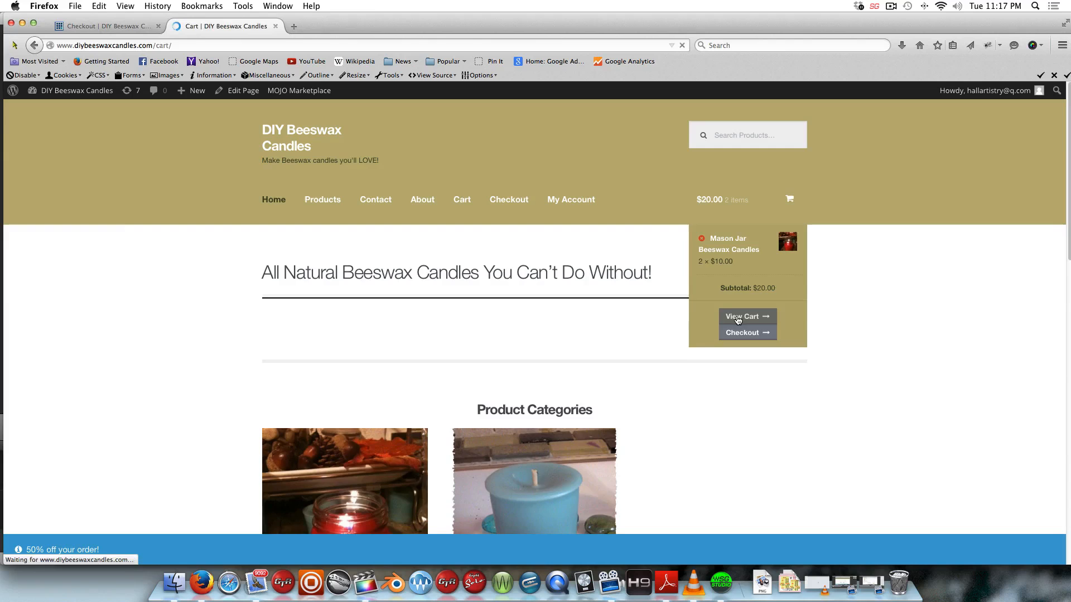
scroll(563, 385, down, 5)
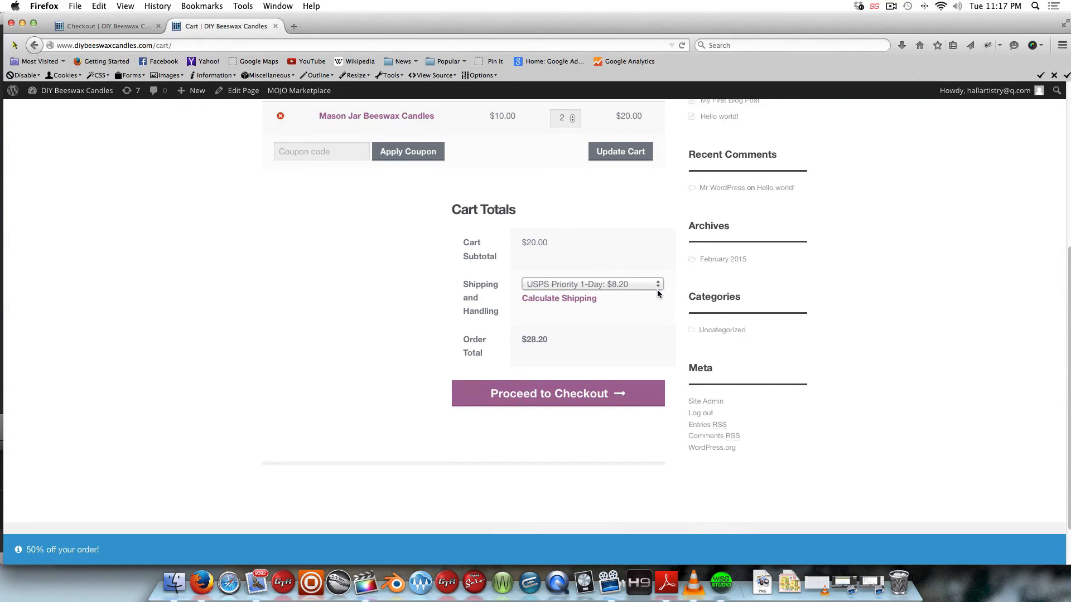
click(569, 300)
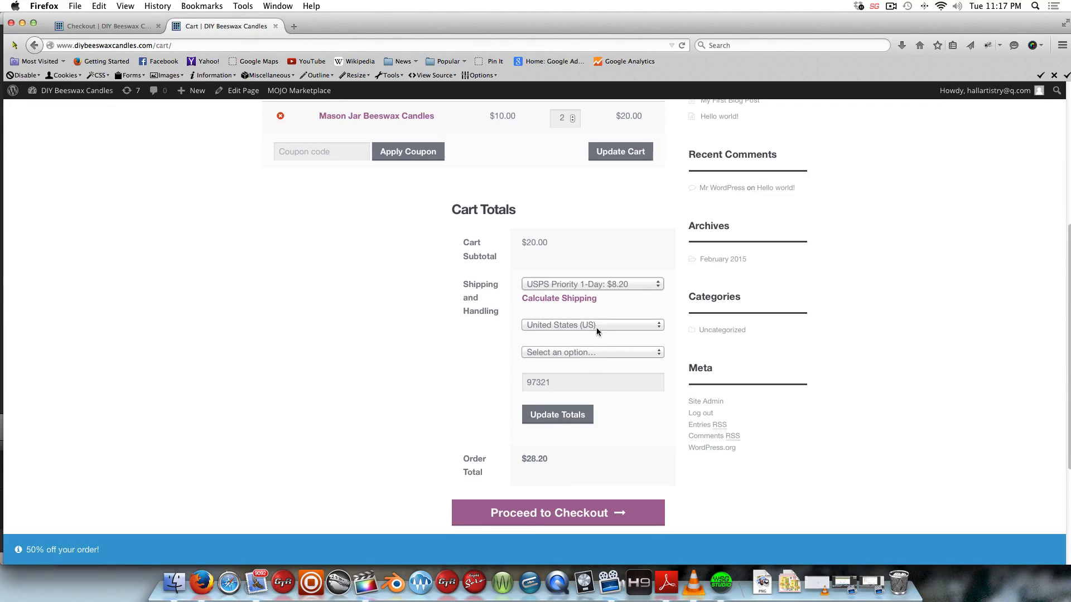
click(610, 353)
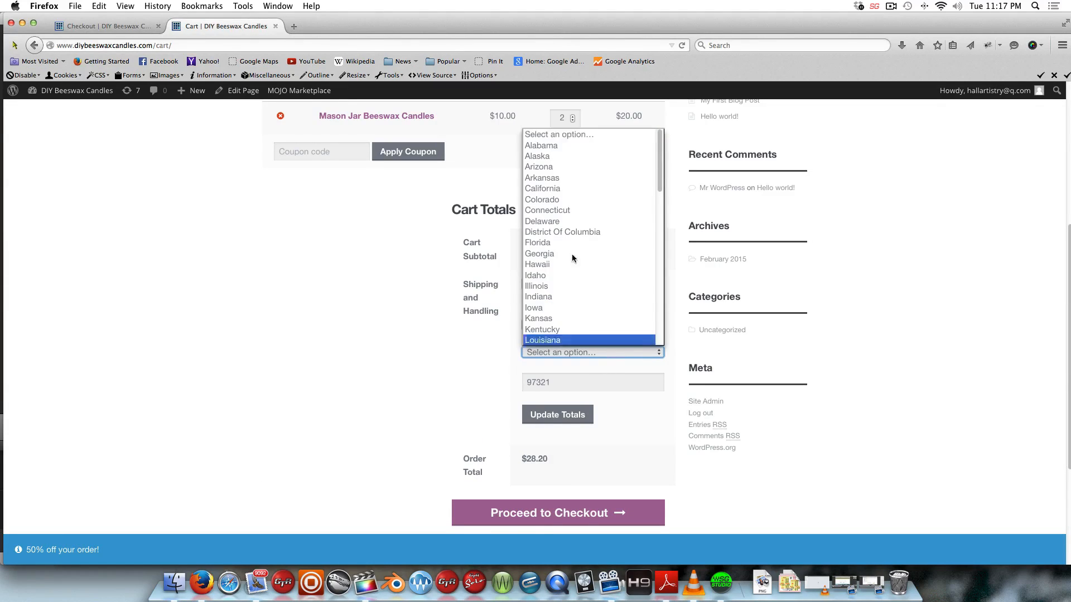
scroll(561, 226, down, 4)
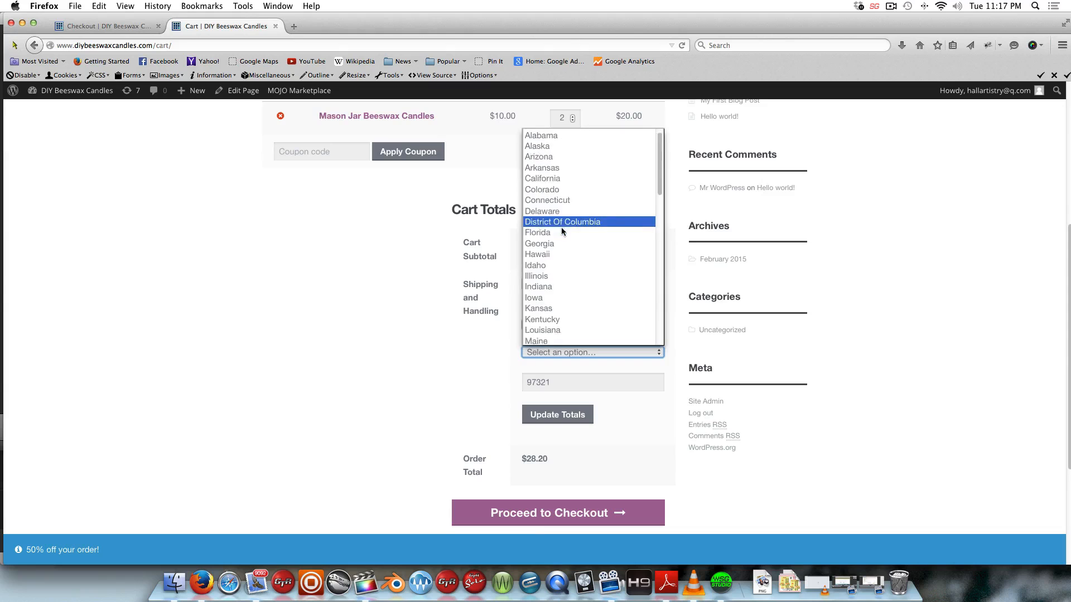
scroll(561, 227, down, 2)
click(481, 291)
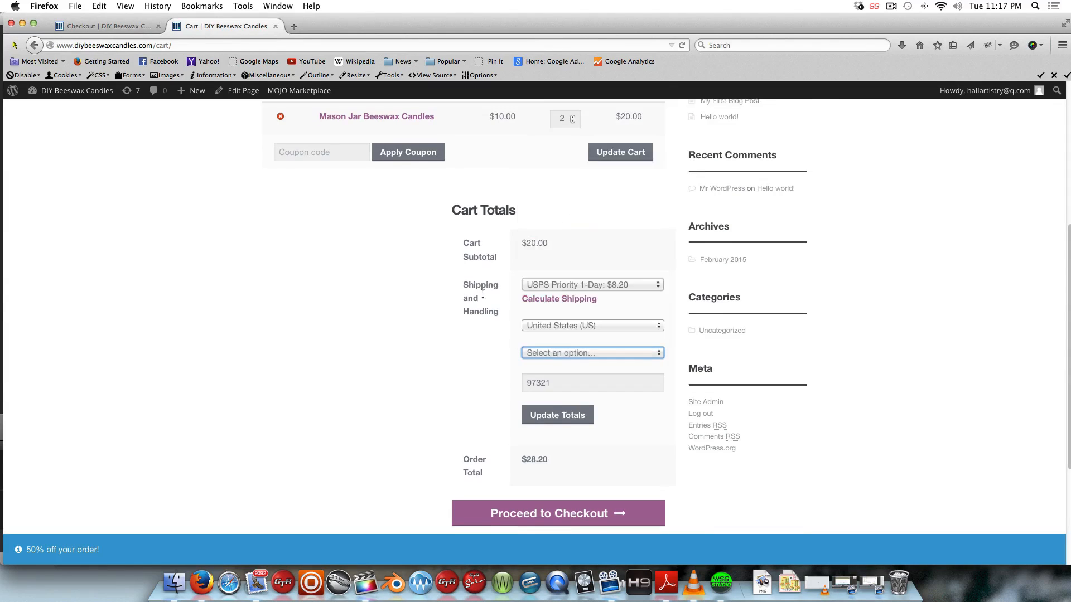
scroll(574, 311, up, 4)
scroll(680, 455, down, 5)
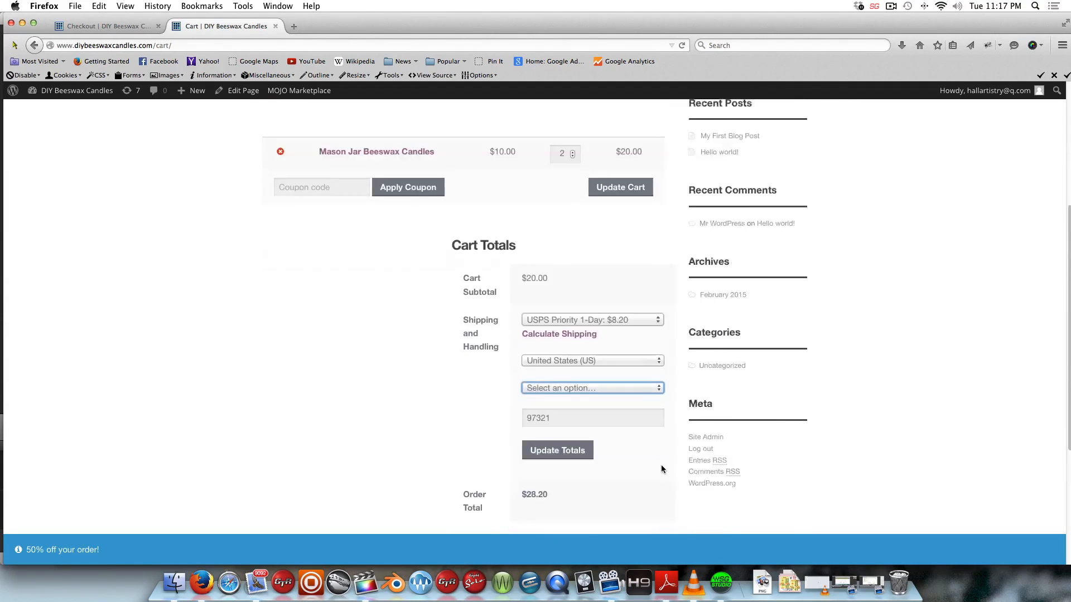
Step: Set the shipping calculator's postcode to 97045 and update the cart totals
click(576, 395)
double_click(577, 395)
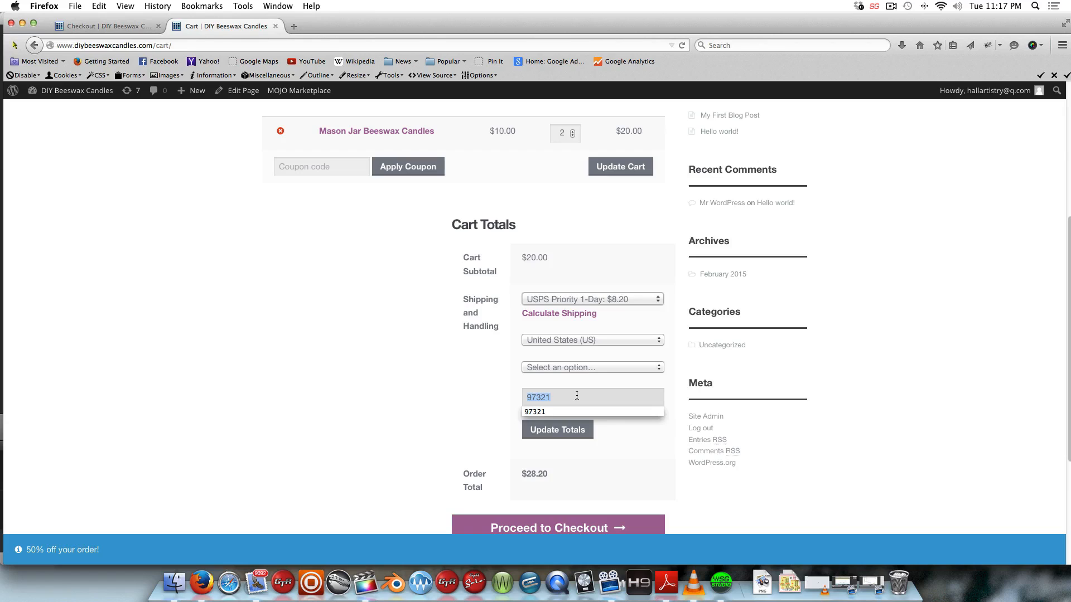
text(97045)
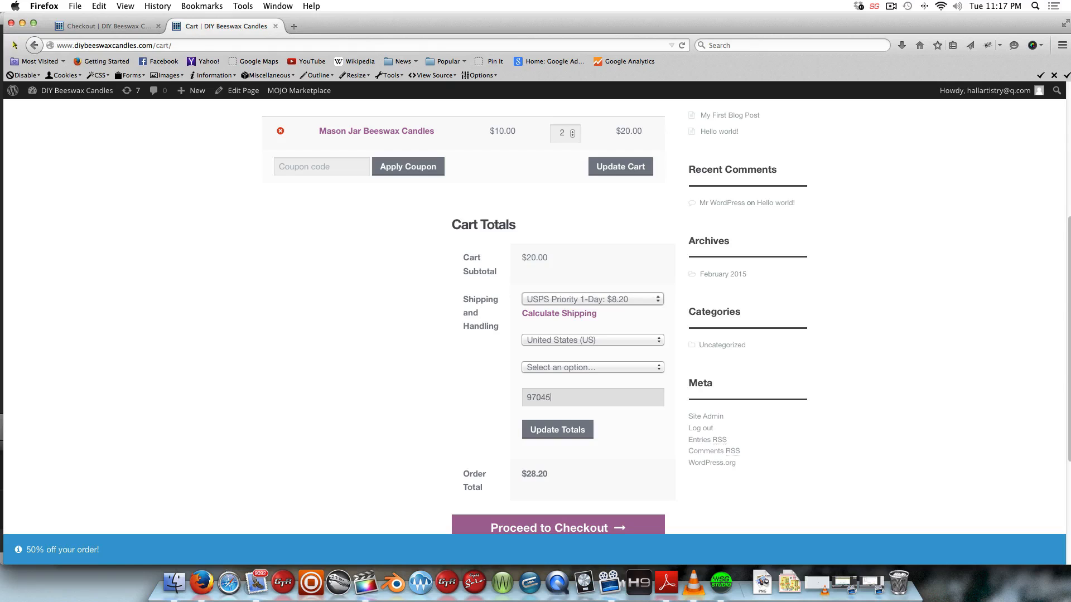
click(569, 433)
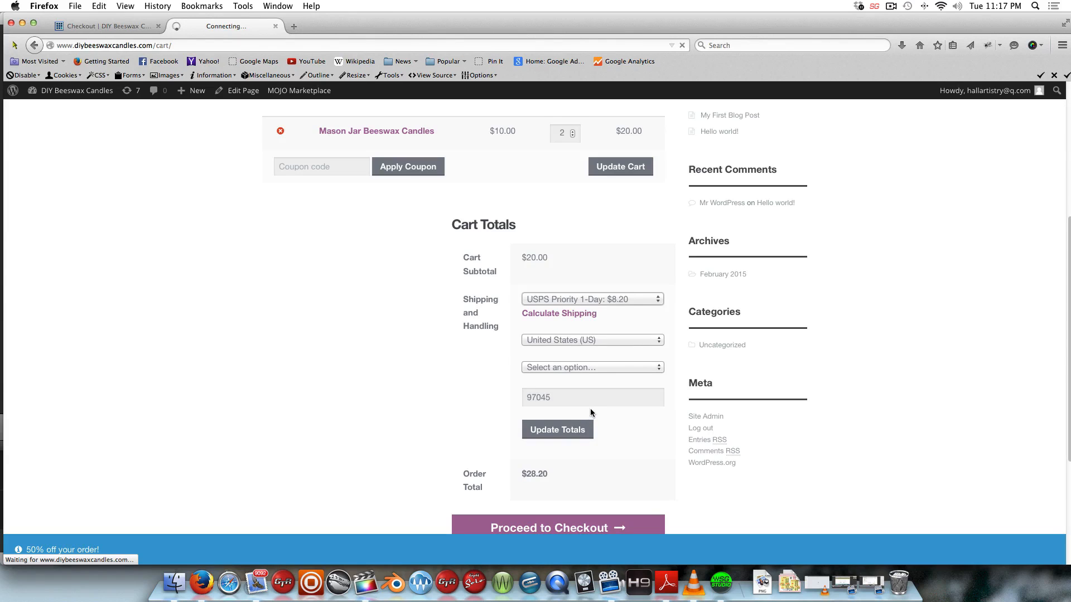
Step: Check the shipping and handling rates offered for the new postcode, keeping the current shipping choice
scroll(593, 414, down, 5)
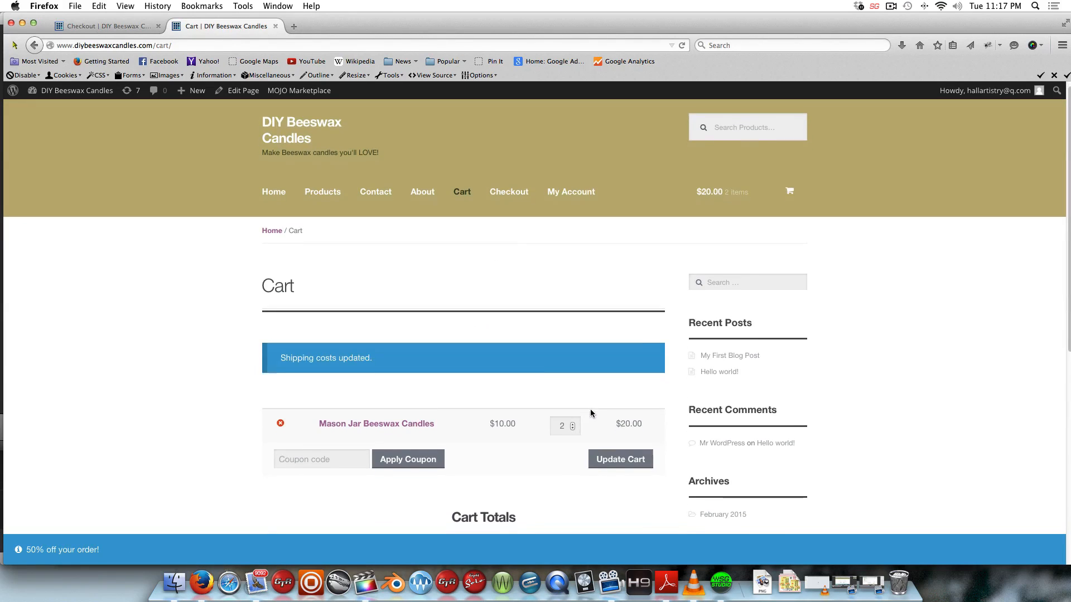
scroll(592, 413, down, 1)
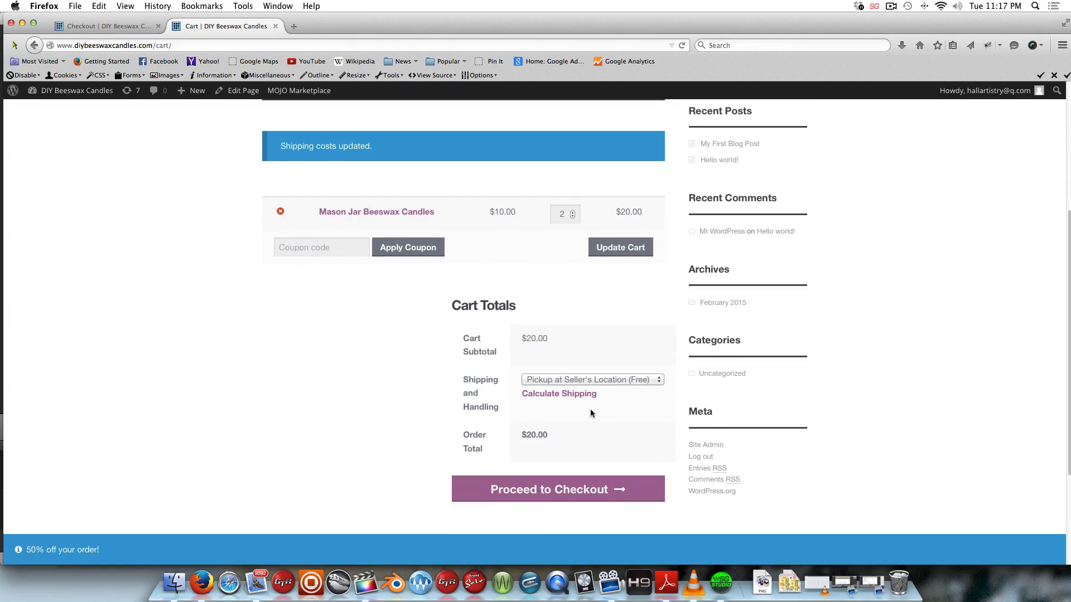
click(609, 371)
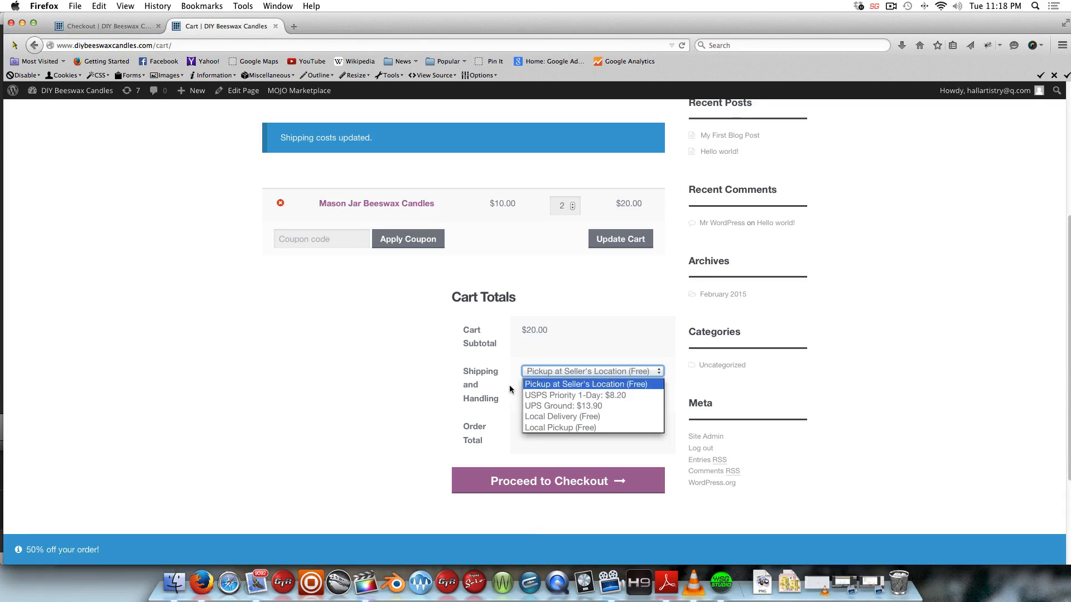
click(594, 294)
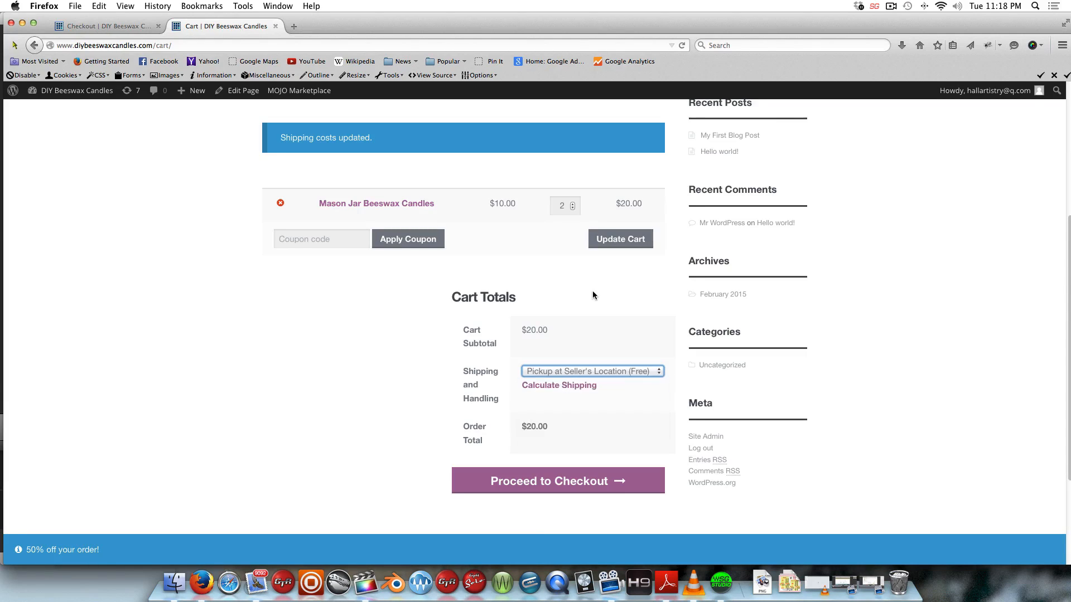
Step: Reopen the shipping calculator, set the state to Oregon and update the cart totals
click(574, 386)
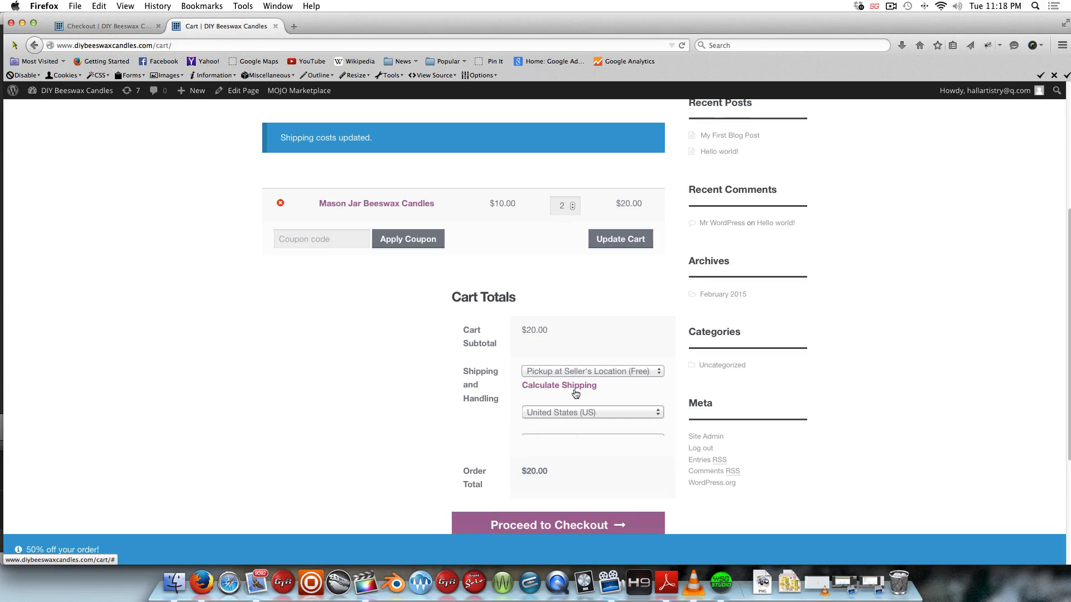
click(595, 439)
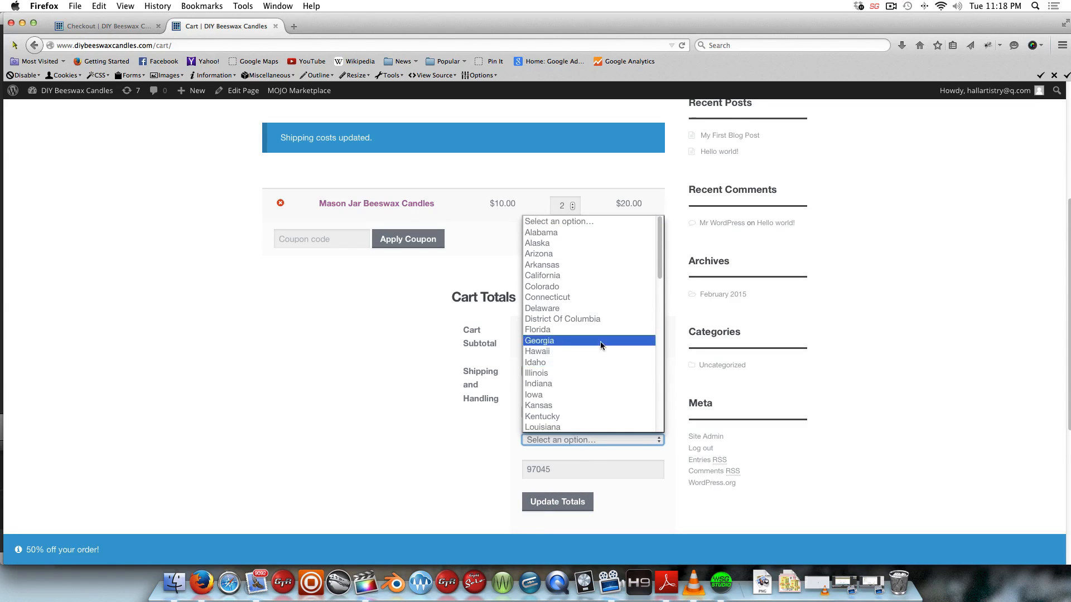
scroll(600, 345, down, 8)
scroll(600, 355, down, 3)
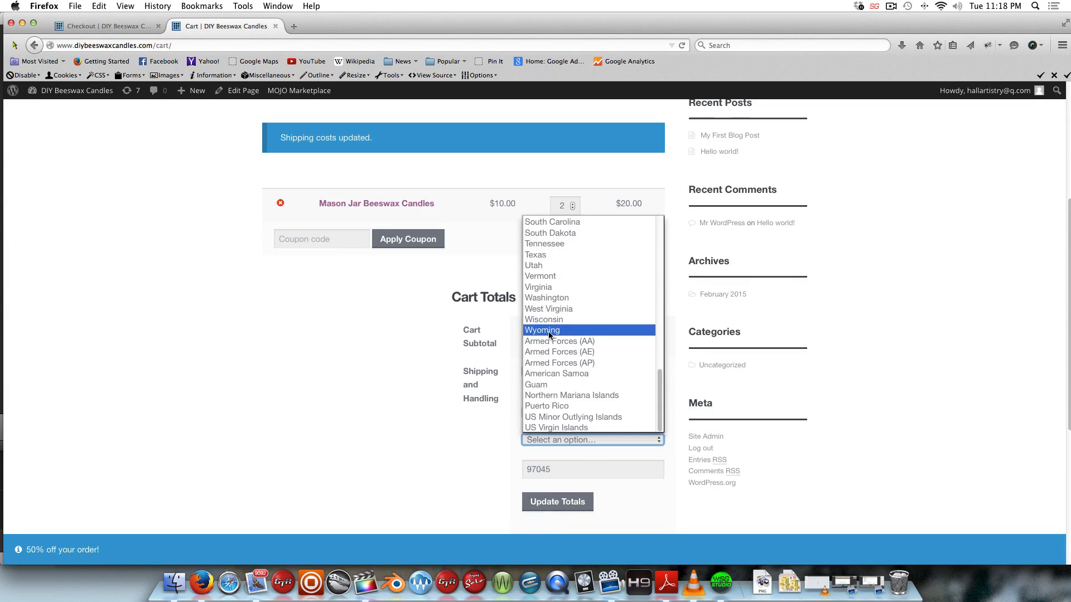
scroll(549, 335, up, 6)
scroll(551, 338, down, 3)
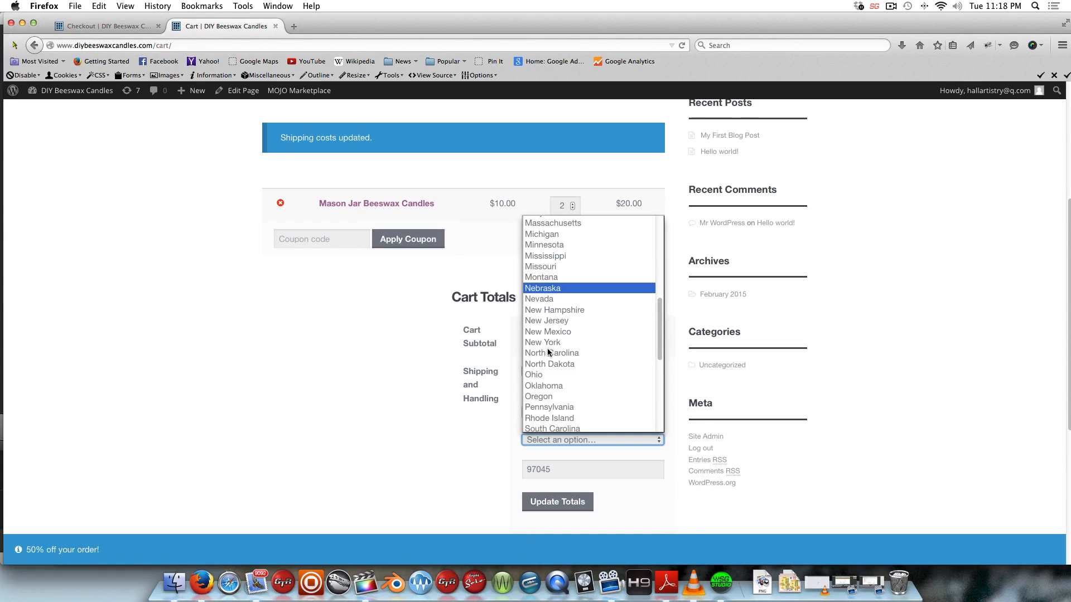
click(547, 397)
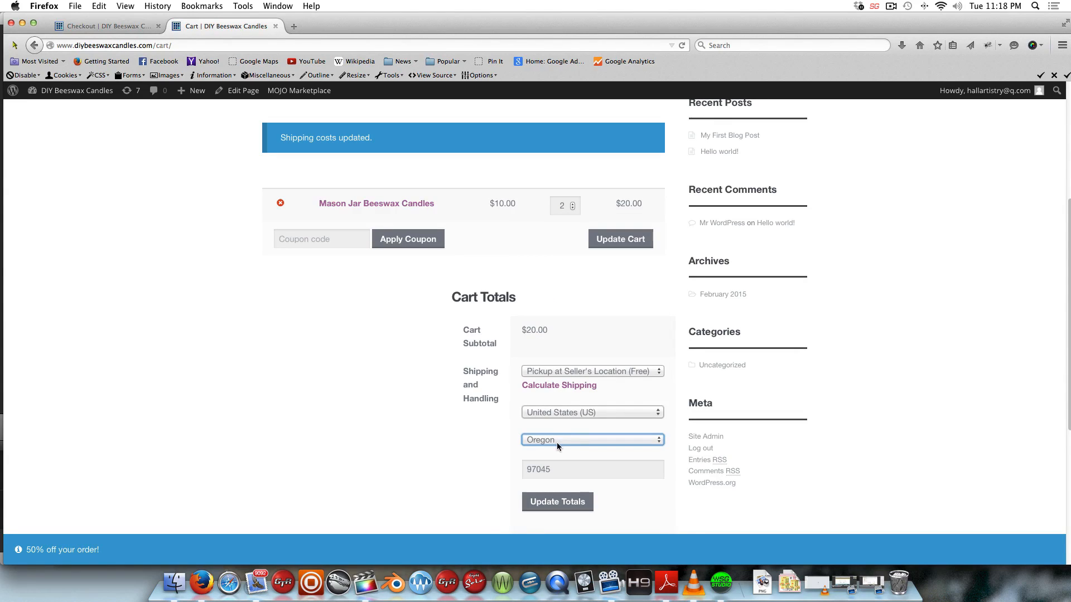
click(557, 503)
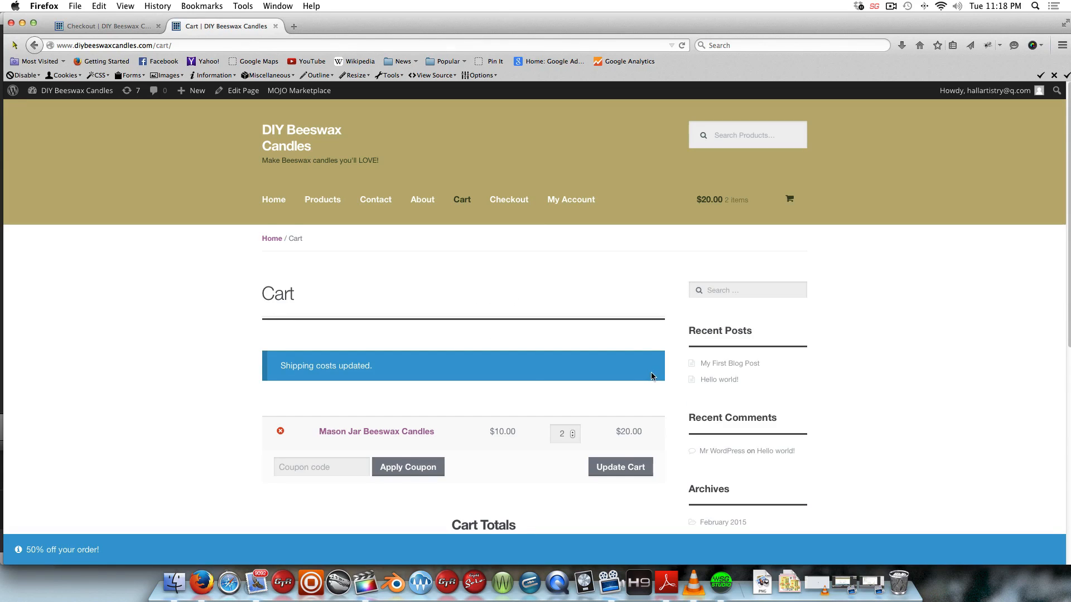
Step: Choose USPS Priority 1-Day as the shipping and handling method in the cart totals
scroll(623, 418, down, 5)
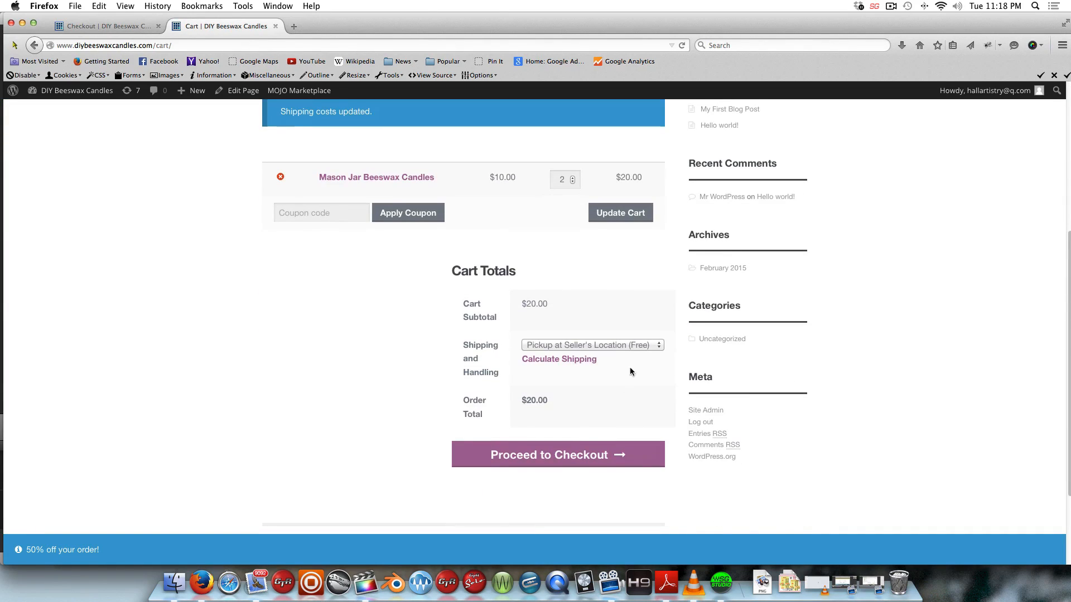
click(637, 344)
click(624, 369)
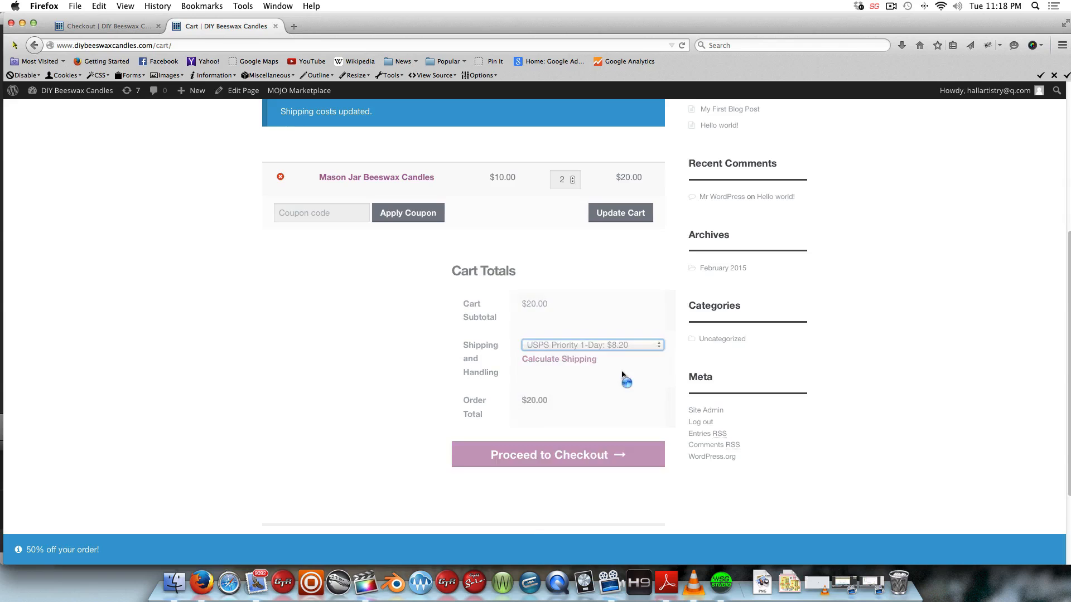
Step: Recalculate shipping for the same Oregon address and check the shipping and handling rates offered, without choosing another method
click(589, 361)
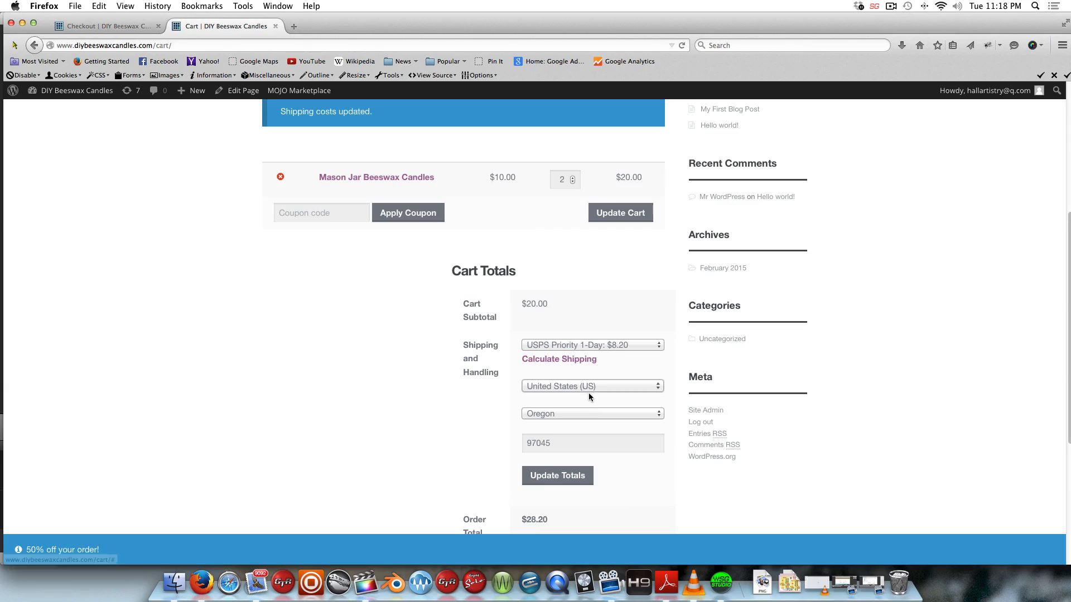
click(569, 479)
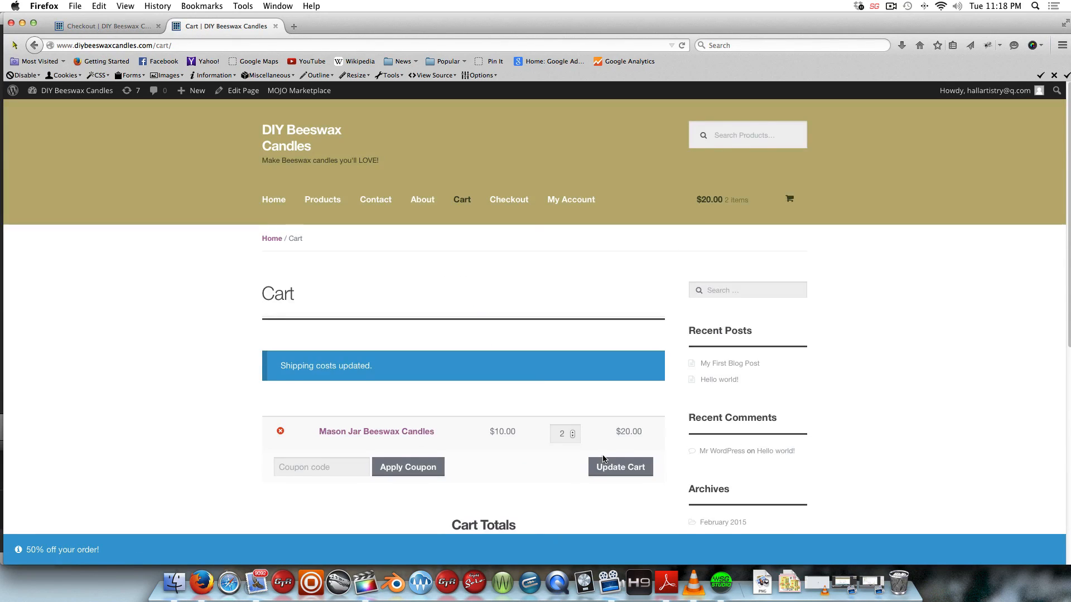
scroll(600, 452, down, 5)
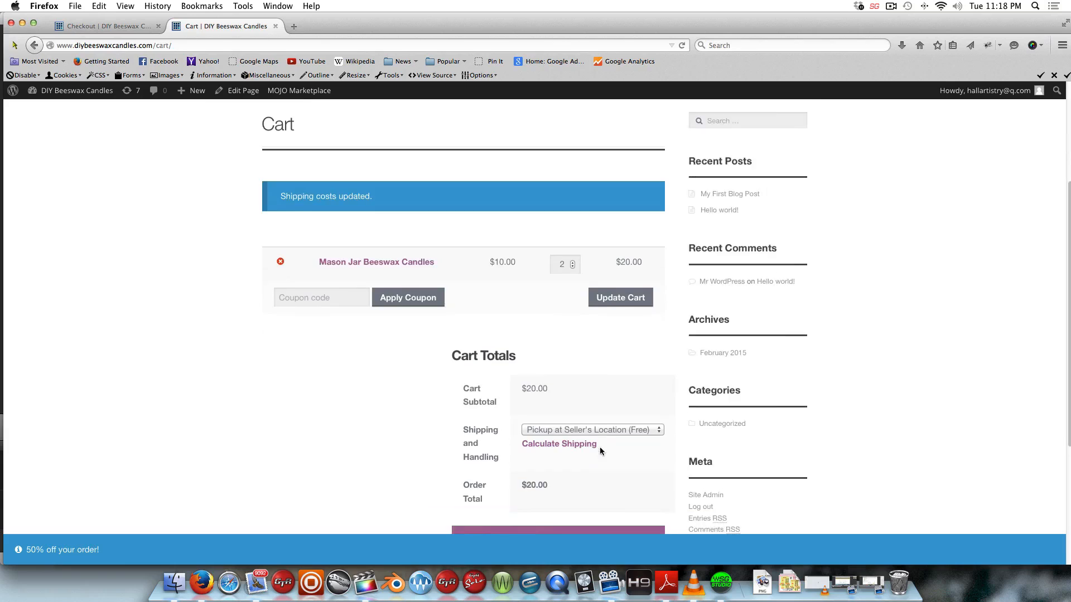
click(615, 413)
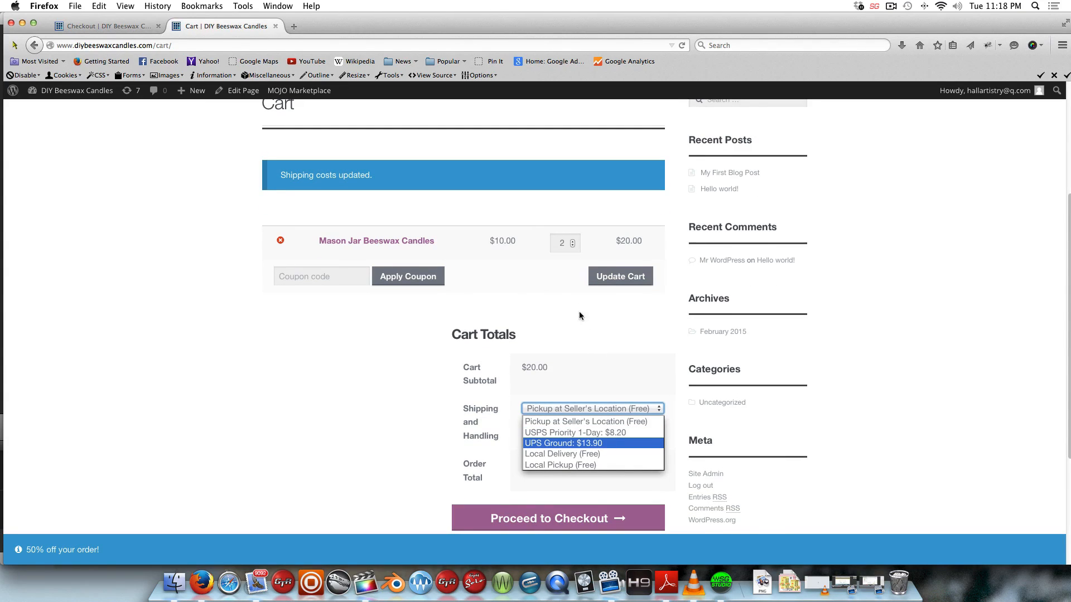
click(514, 298)
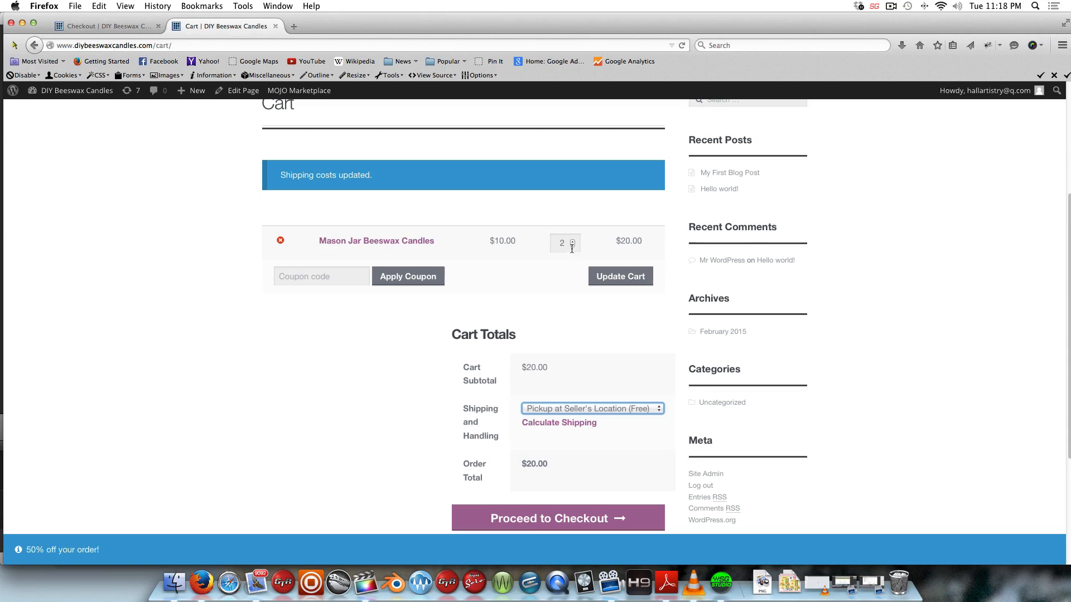
Step: Set the Mason Jar Beeswax Candles quantity to 1, update the cart and check the shipping rates offered for it
click(572, 245)
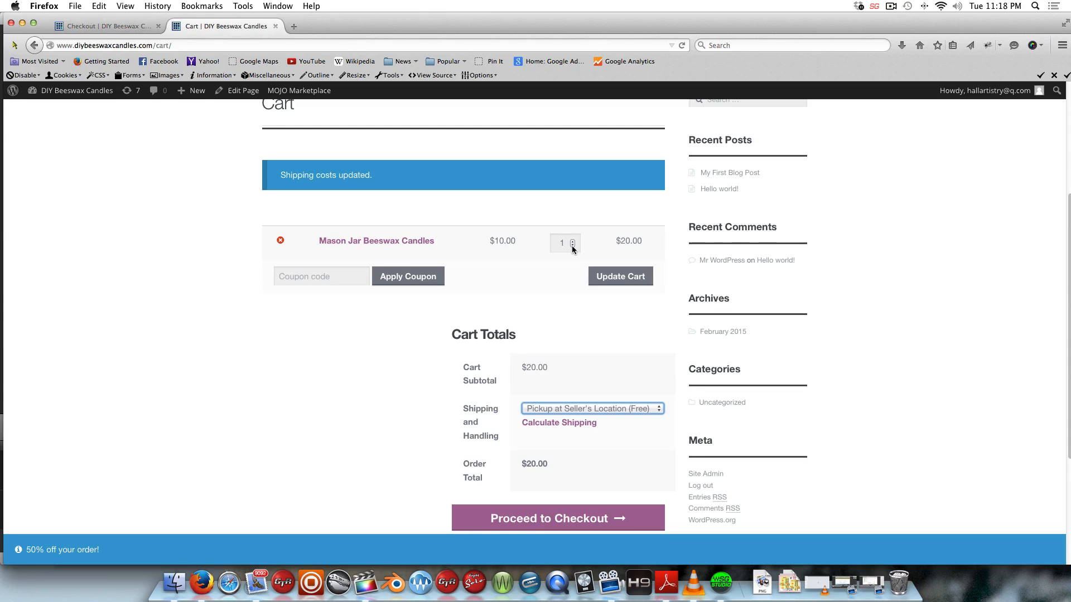
click(611, 282)
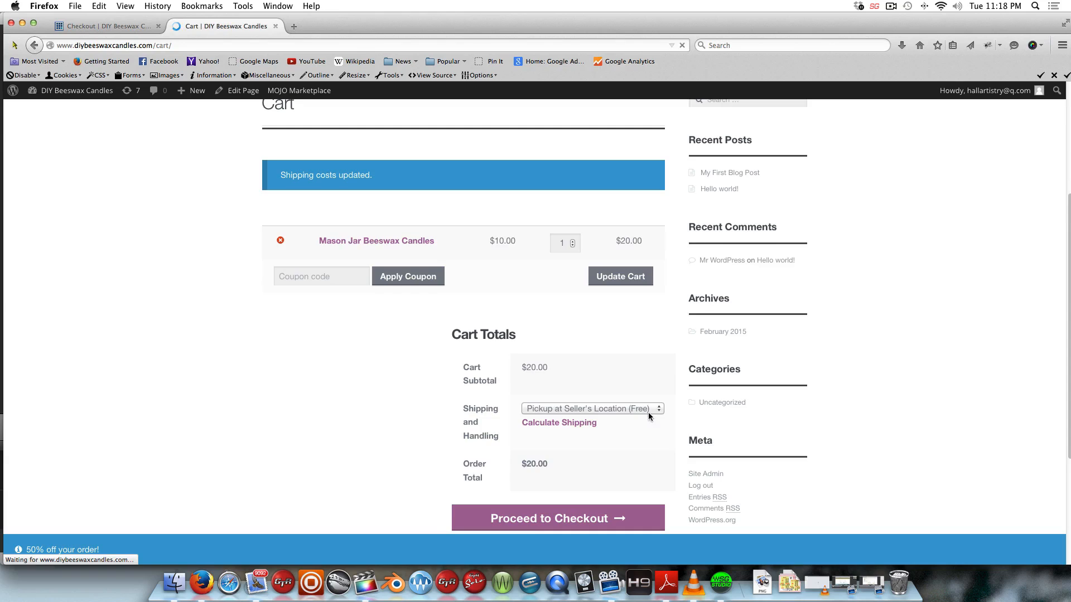
scroll(640, 389, down, 3)
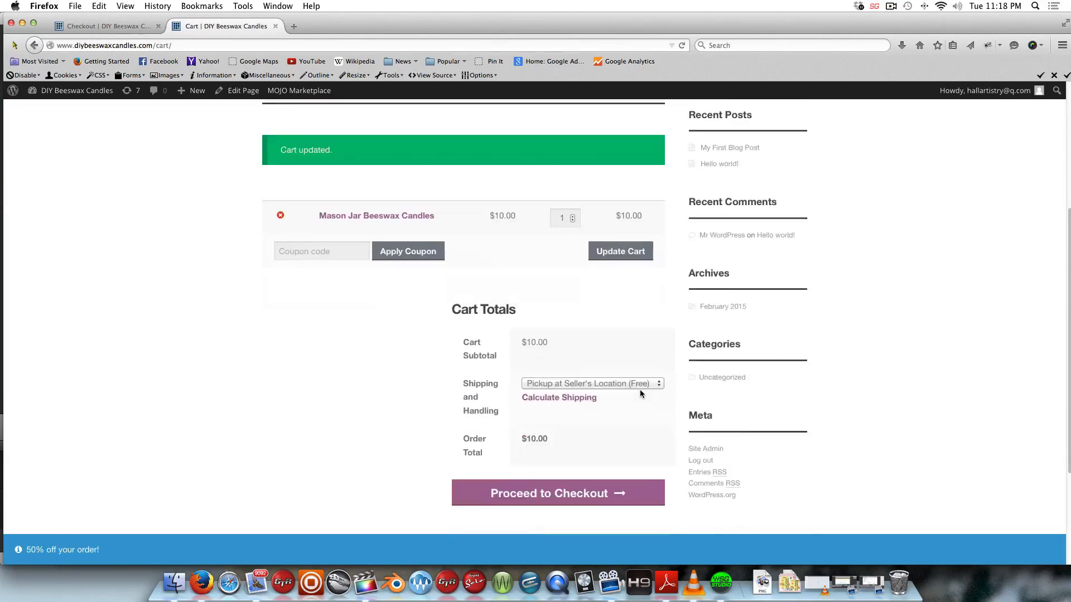
click(642, 372)
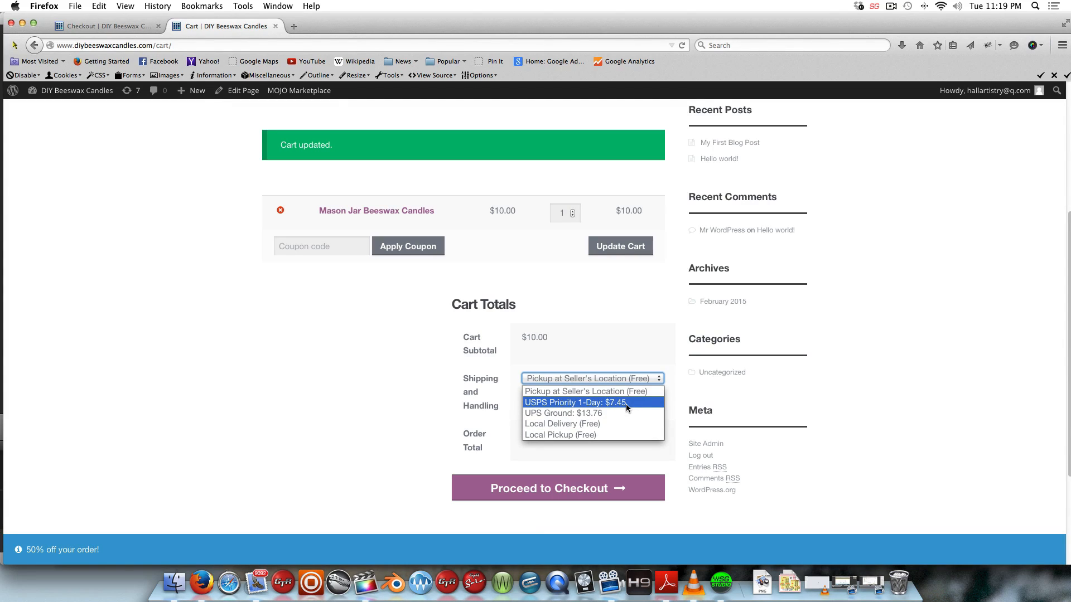
click(619, 296)
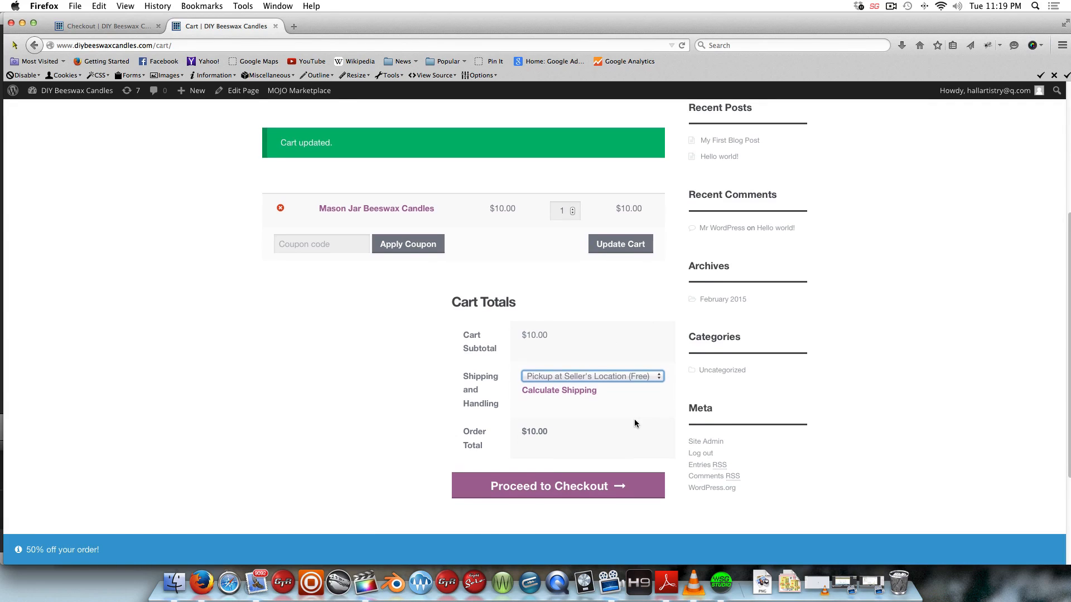
Step: Proceed to checkout and review the billing details, order summary, shipping choice and payment options
scroll(634, 419, down, 3)
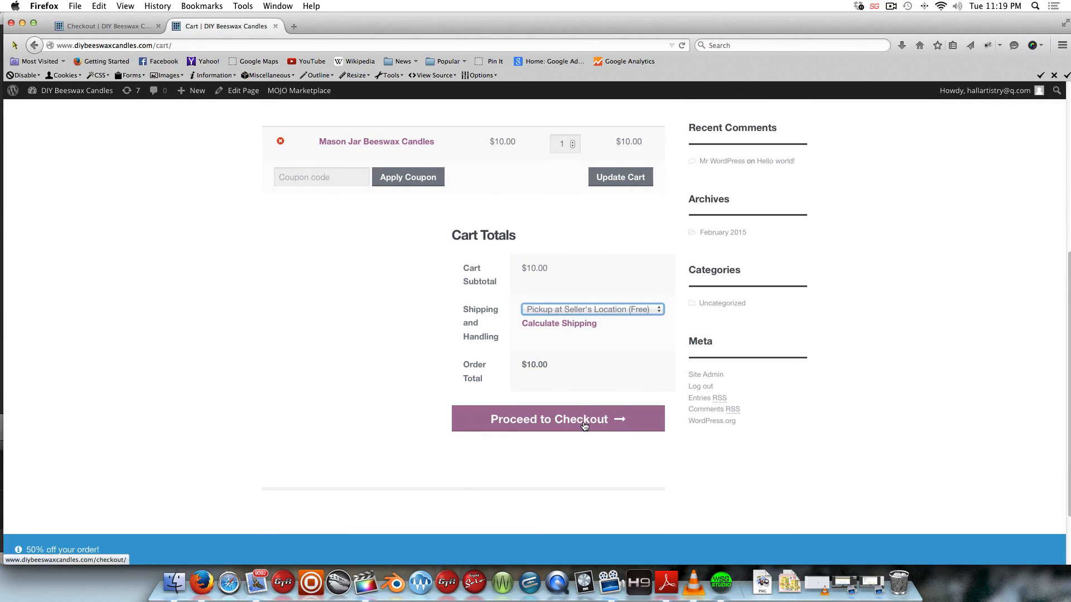
click(592, 428)
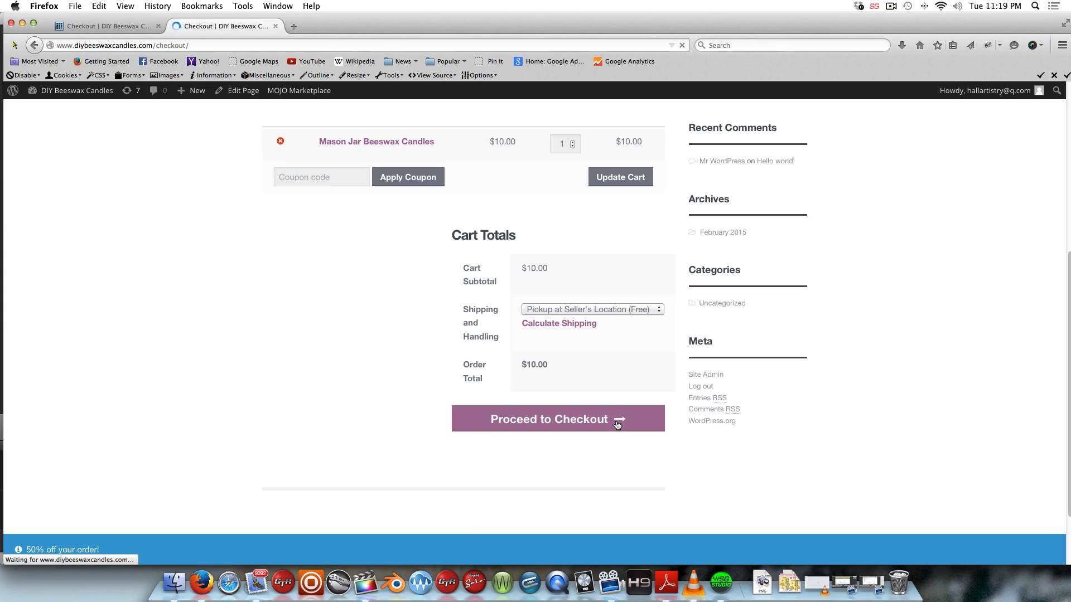
scroll(363, 289, down, 10)
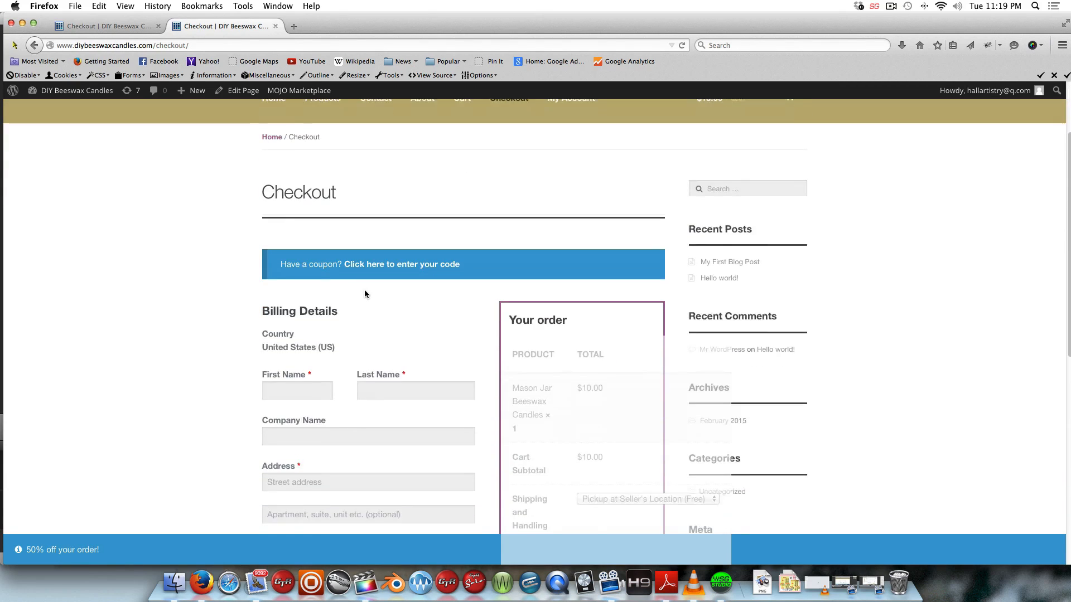
scroll(365, 291, down, 6)
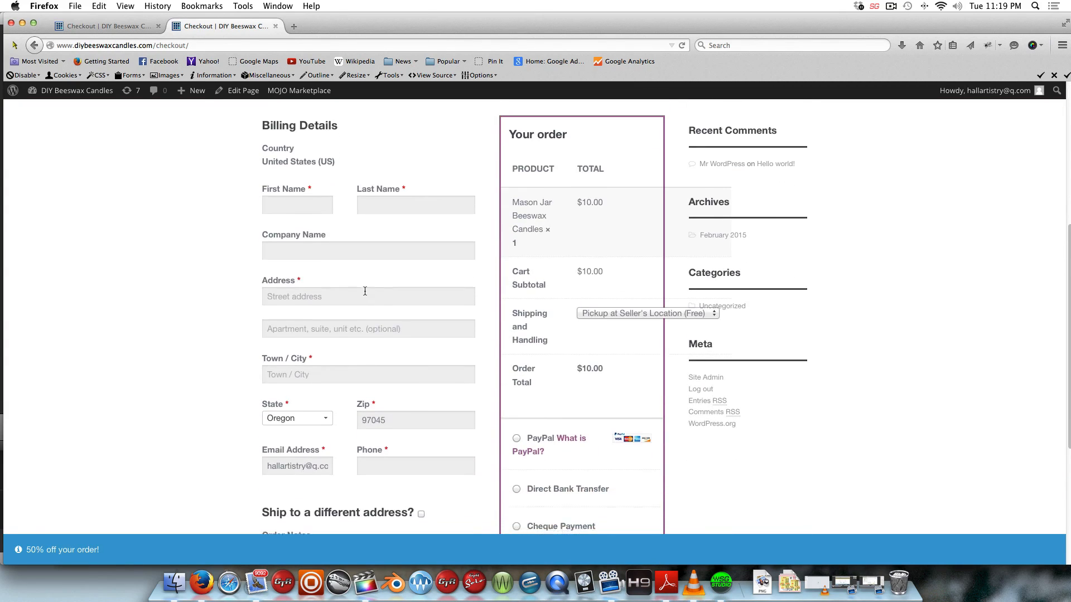
scroll(364, 290, up, 1)
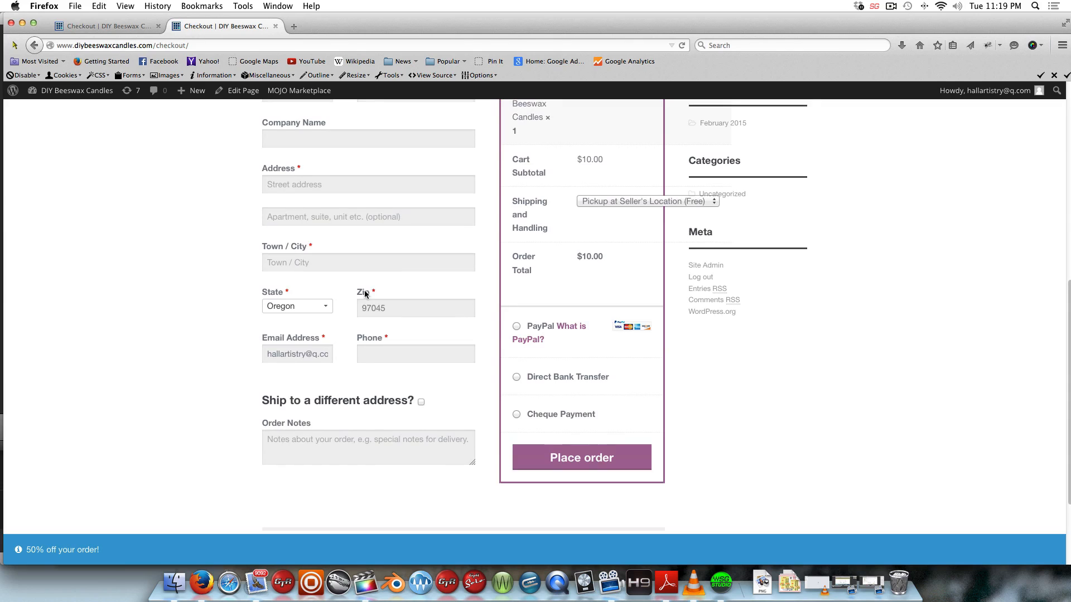
scroll(365, 294, up, 12)
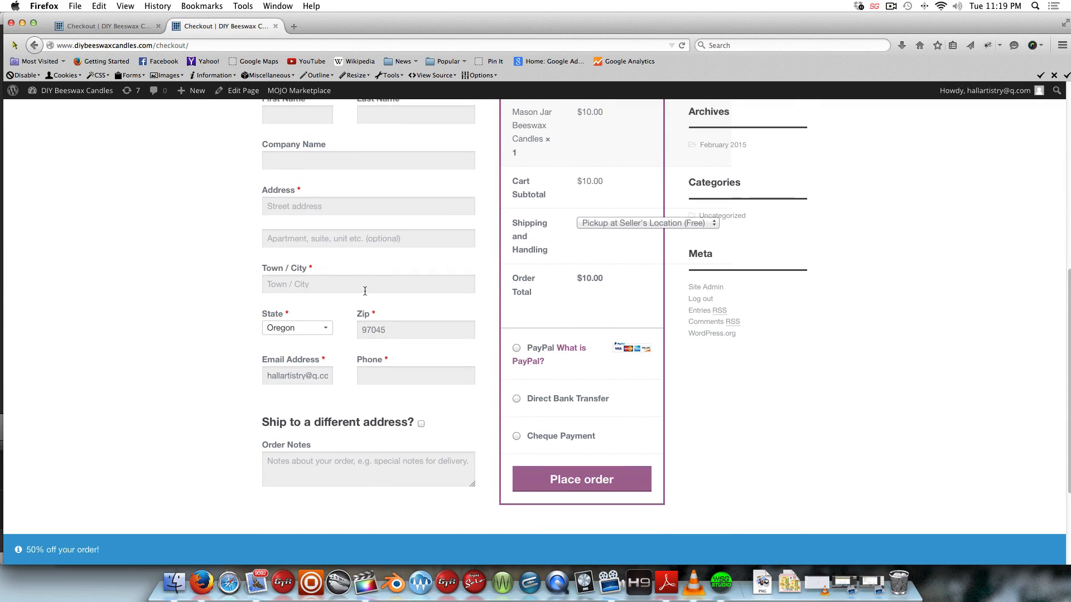
Step: Return to the store's home page and look over its product categories and recent products
click(271, 200)
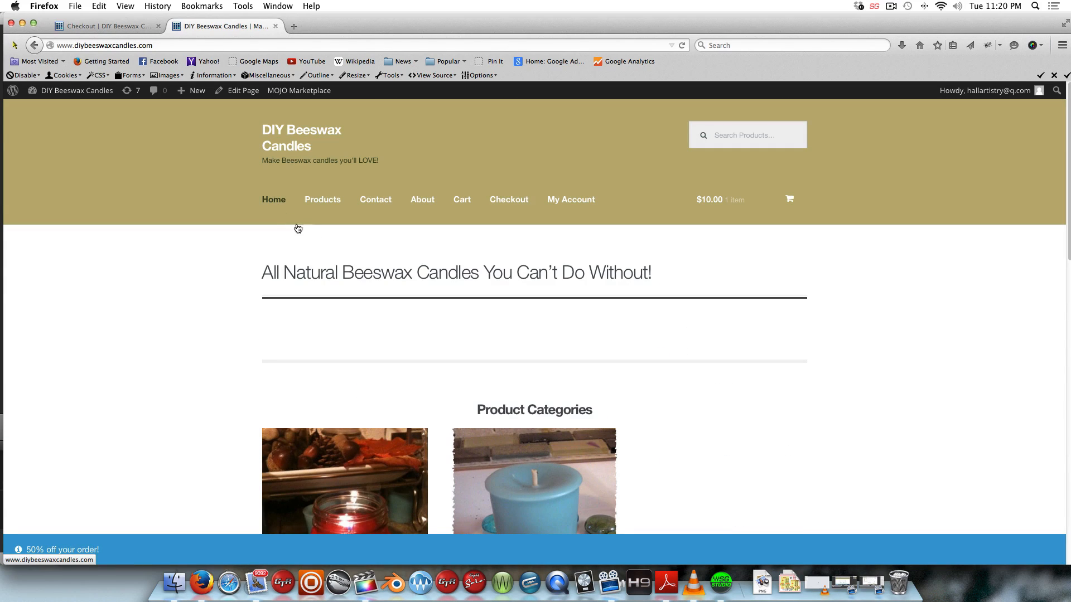
scroll(596, 394, down, 2)
scroll(597, 395, down, 10)
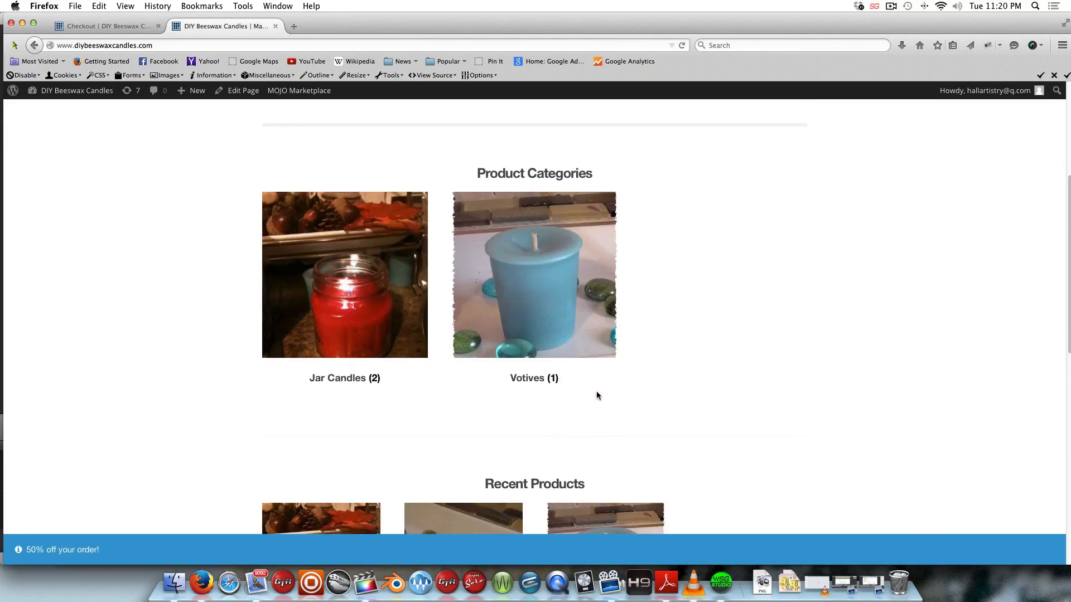
scroll(599, 395, down, 3)
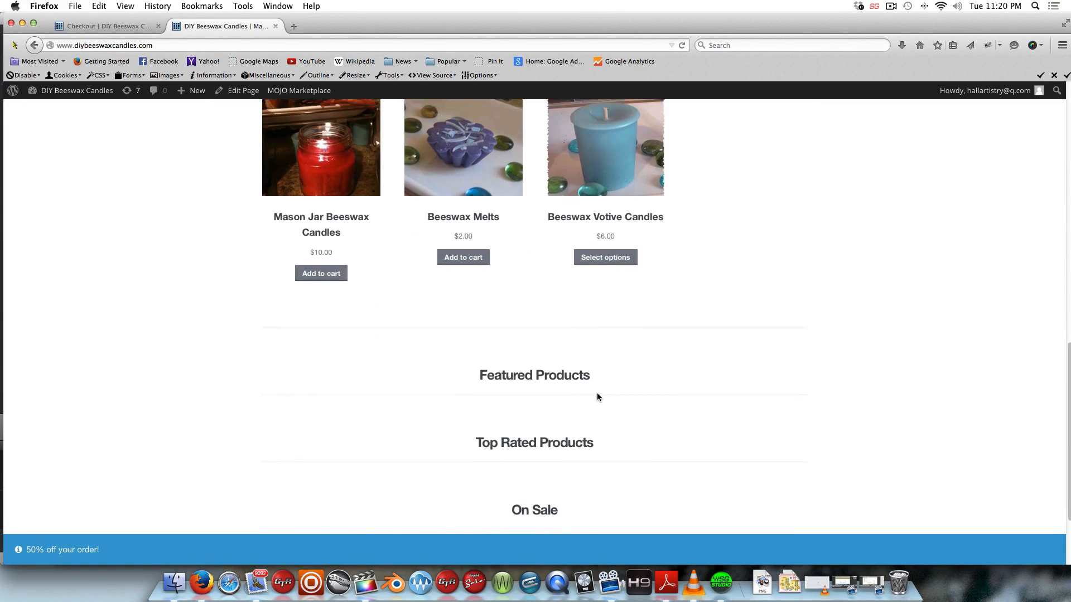
scroll(596, 395, up, 10)
scroll(597, 396, up, 5)
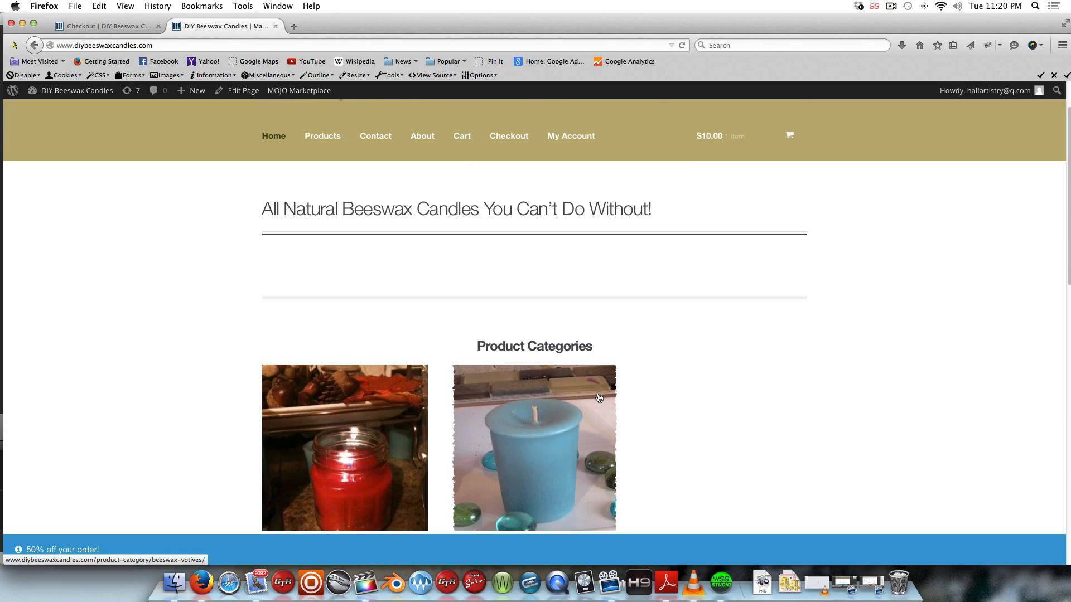